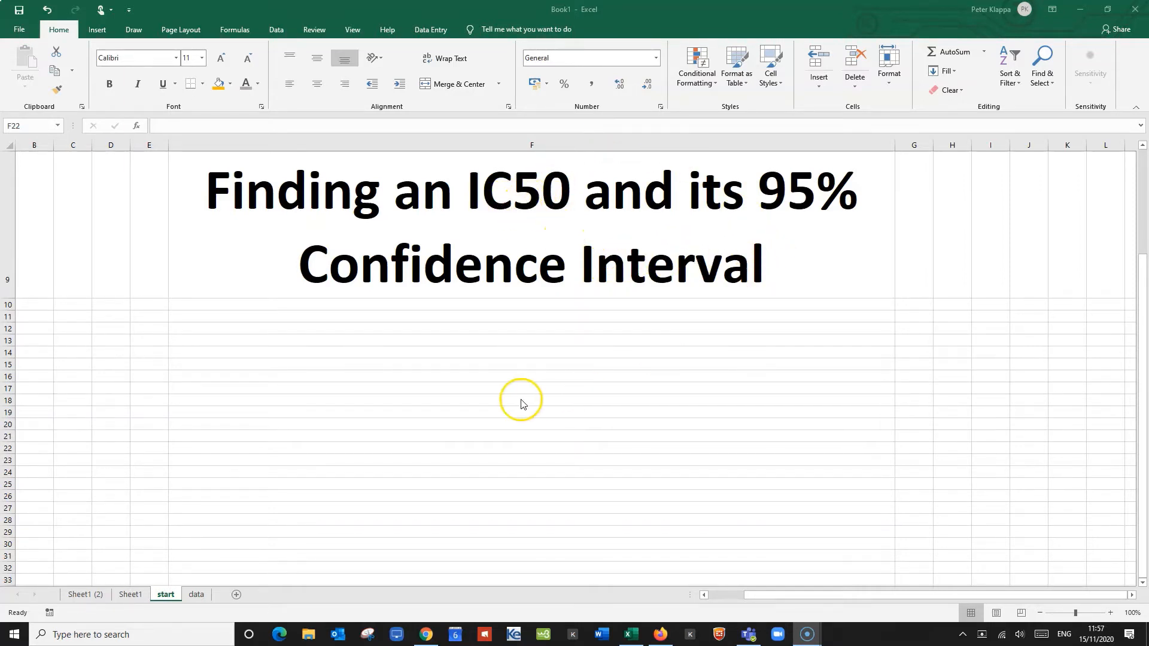
Step: Copy the inhibitor and three read intensity columns, A1:D10, from the data sheet
left_click(197, 600)
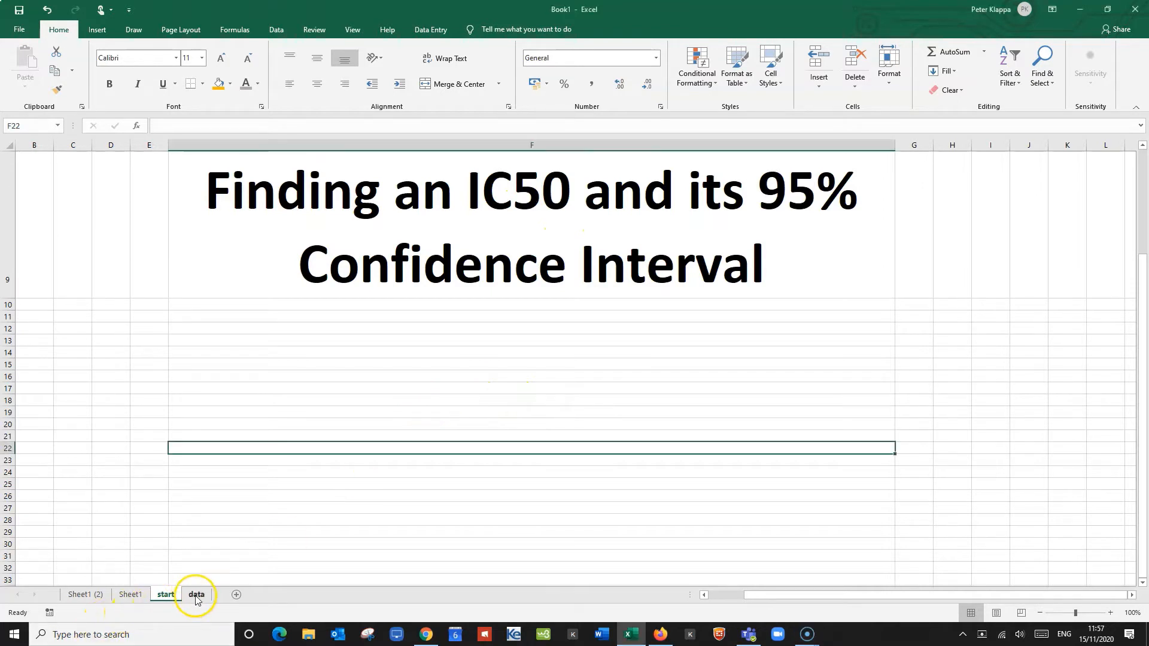
left_click(197, 595)
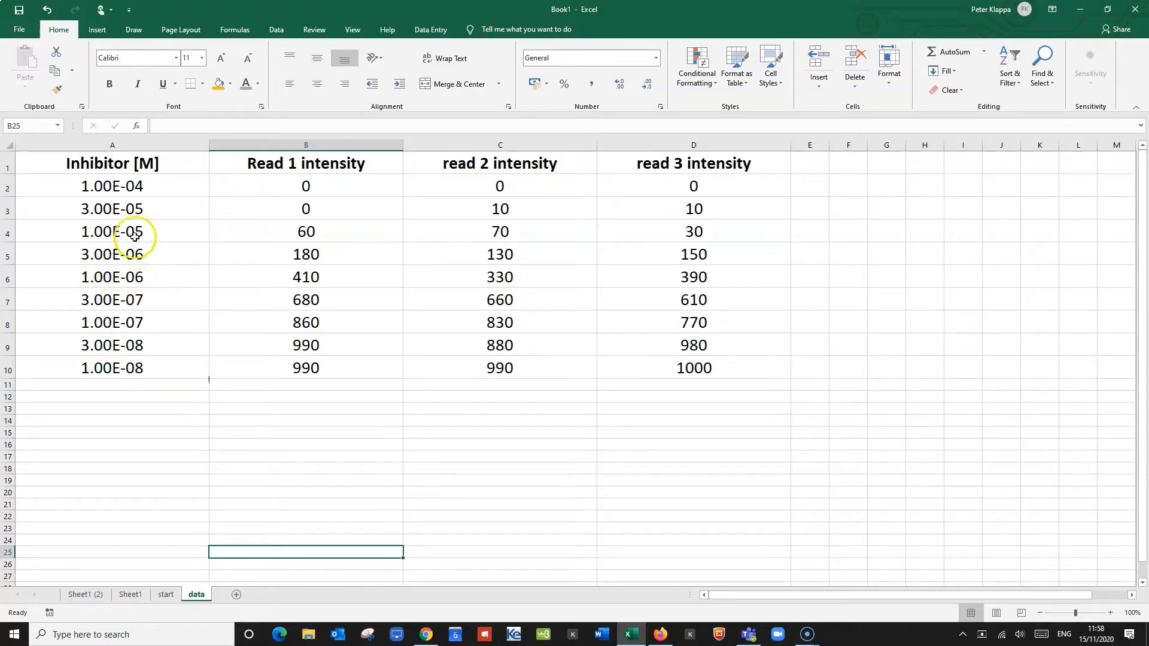
left_click_drag(105, 165, 628, 362)
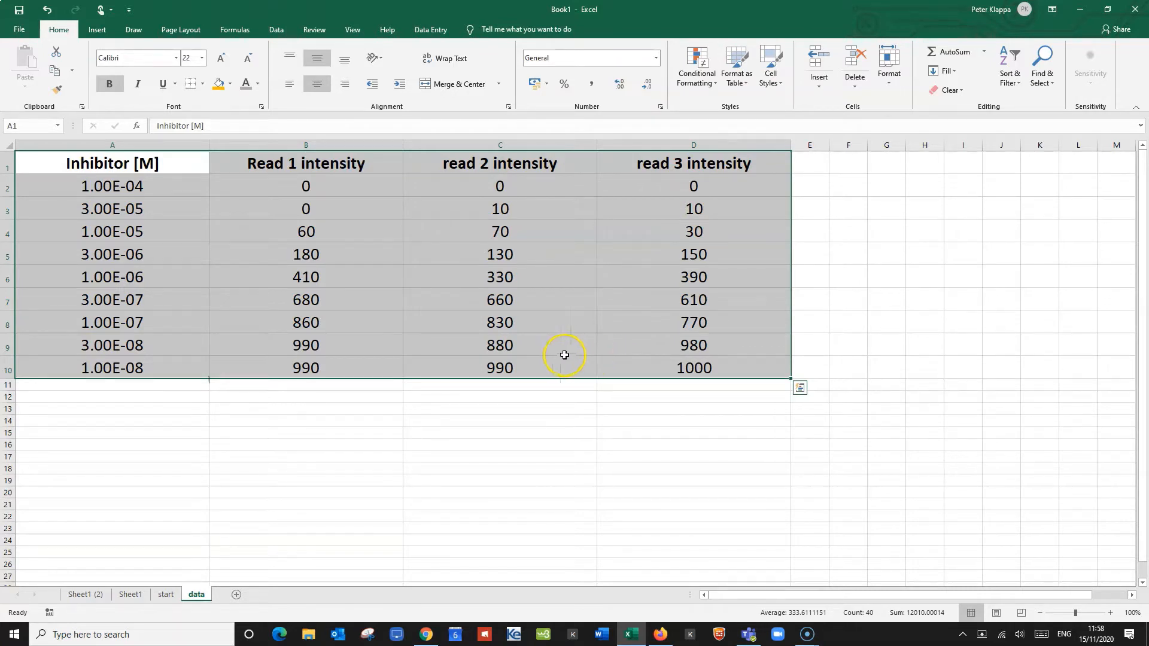
right_click(362, 236)
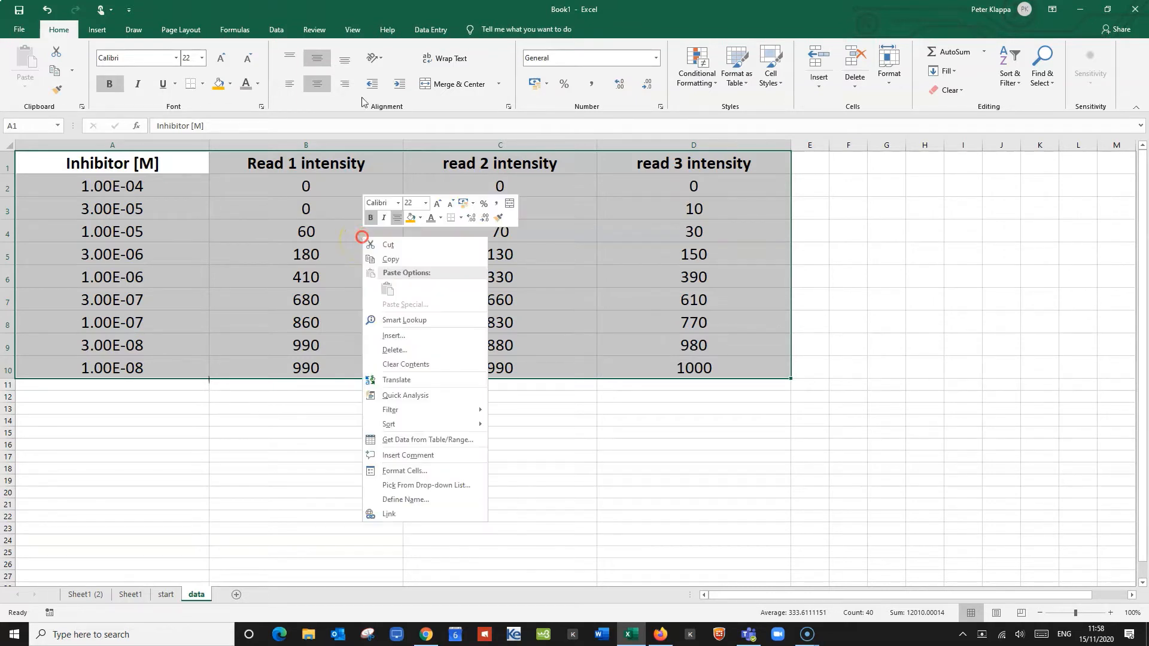
left_click(390, 259)
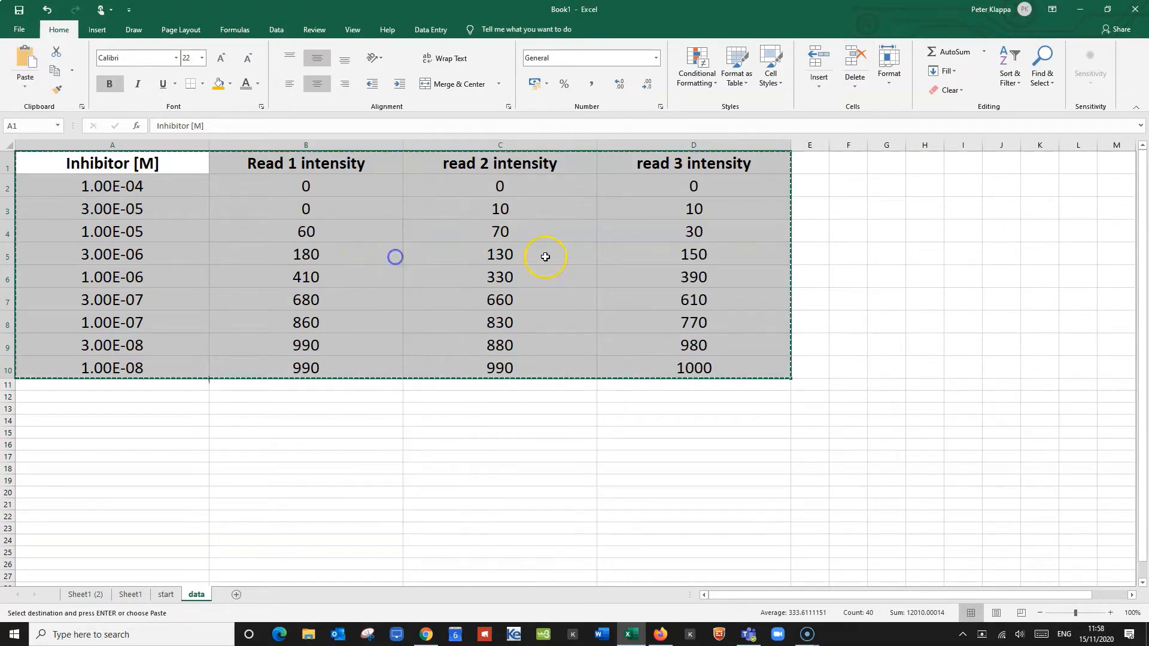
Step: Switch to the IC50 Calculator in Chrome and paste the copied table into the Data 1 entry box
left_click(425, 635)
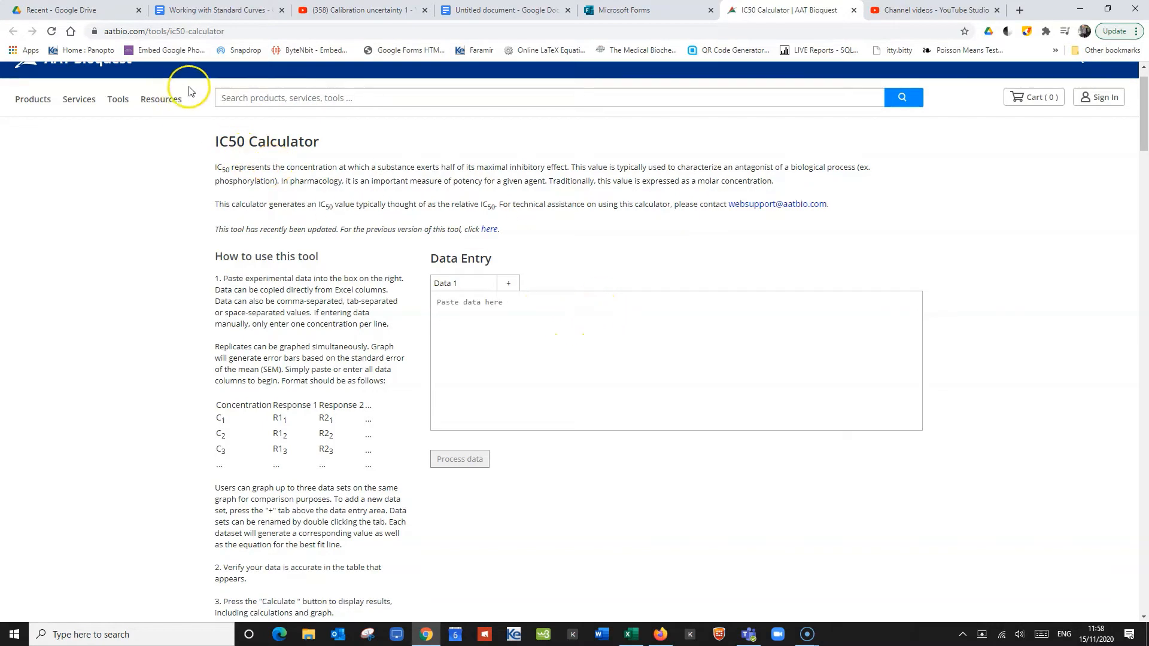
scroll(419, 257, "up", 2)
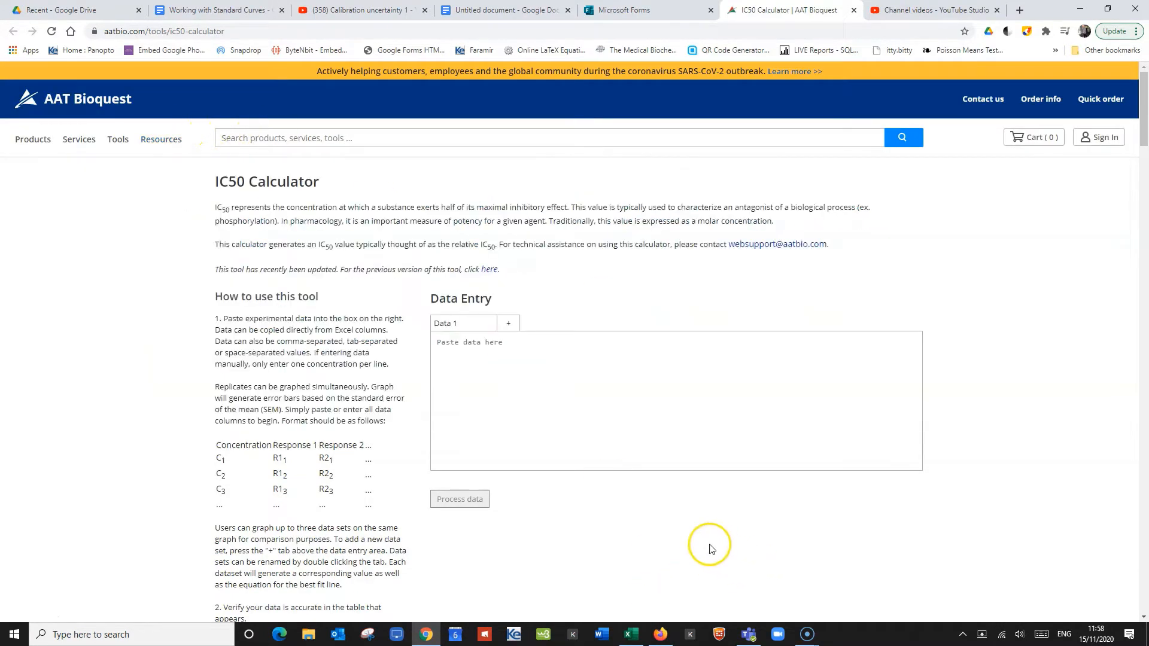
left_click(438, 343)
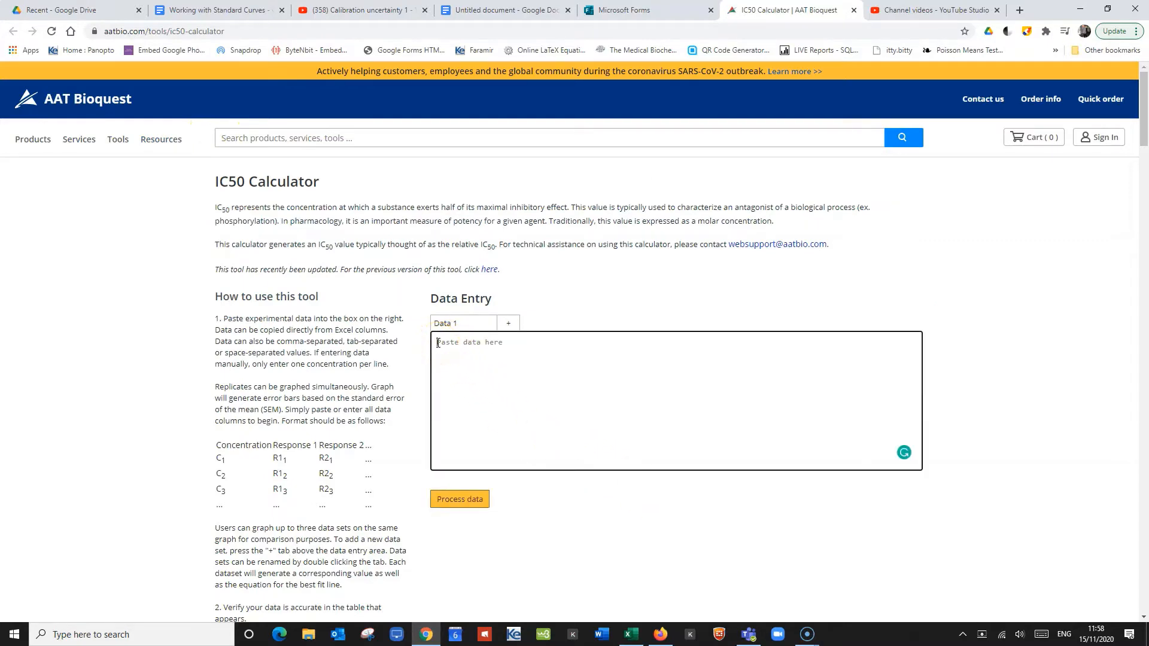
right_click(438, 344)
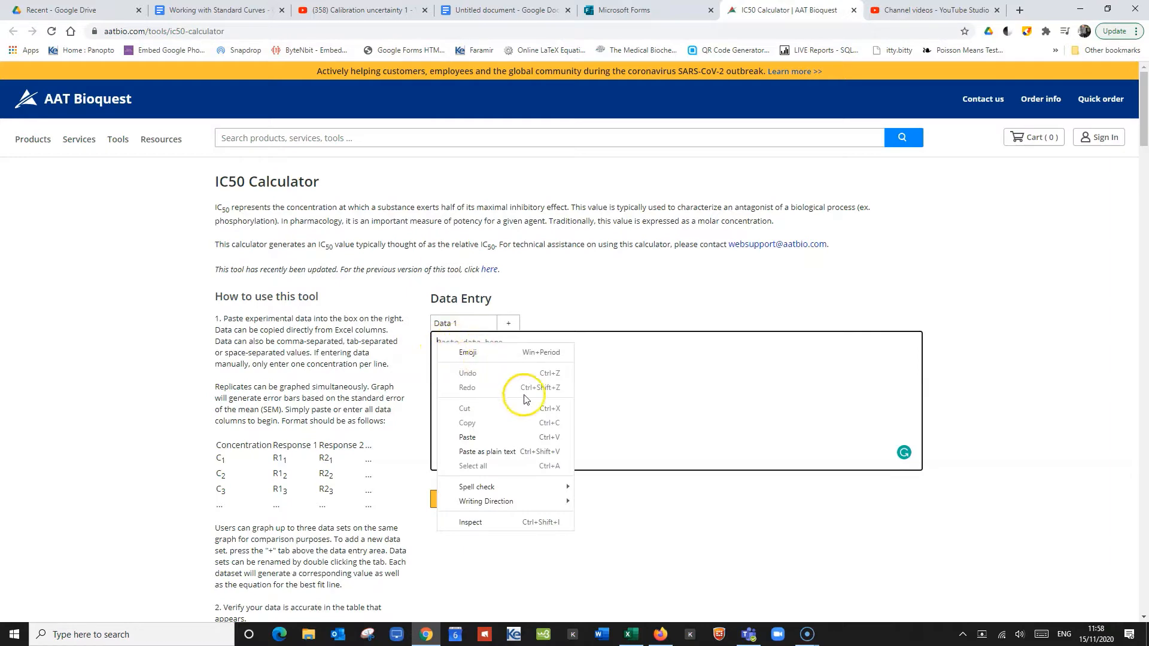
left_click(518, 437)
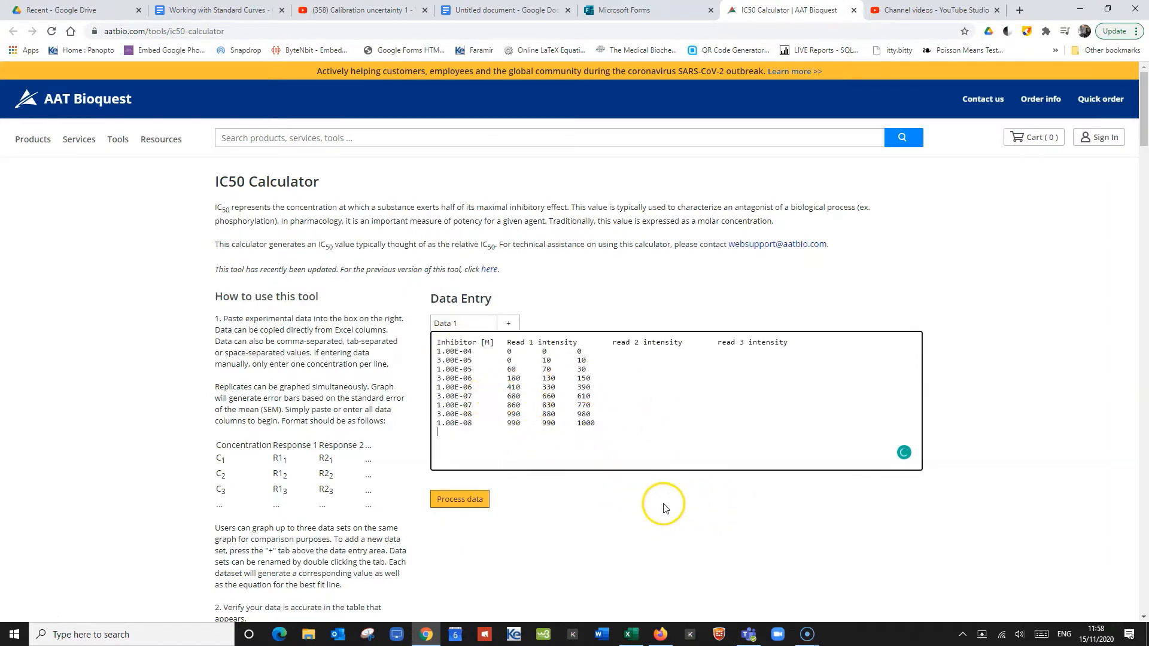
Step: Process the pasted data, check the processed table, and calculate the IC50 with all calculator options left at their defaults
scroll(662, 504, "down", 1)
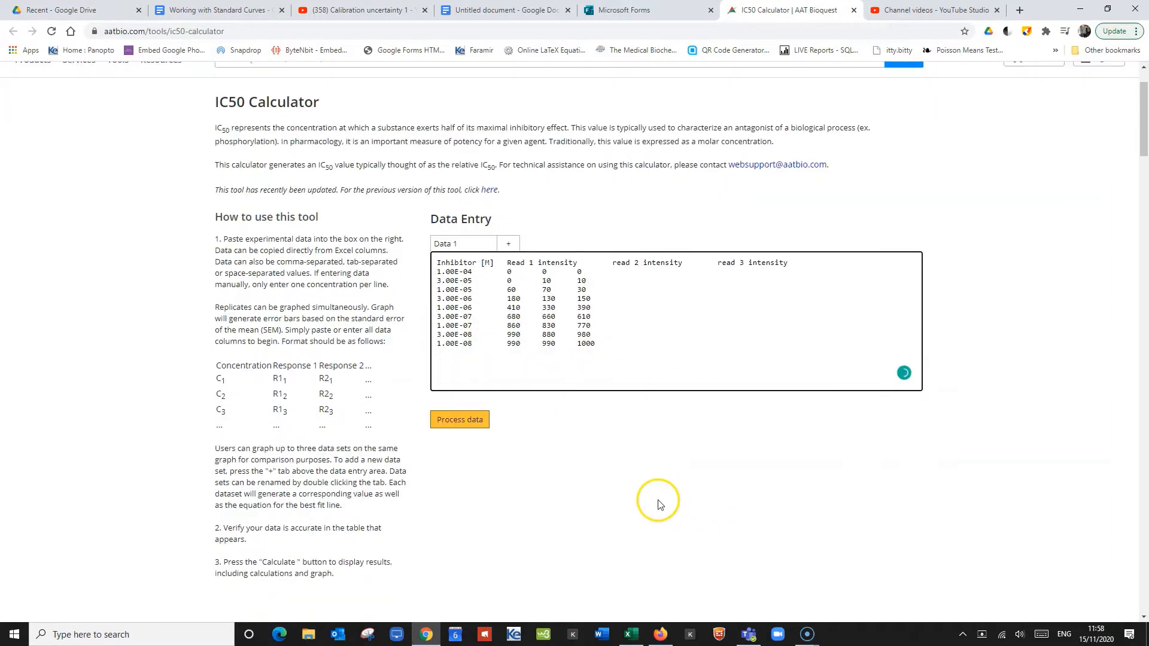
left_click(479, 419)
scroll(633, 411, "down", 2)
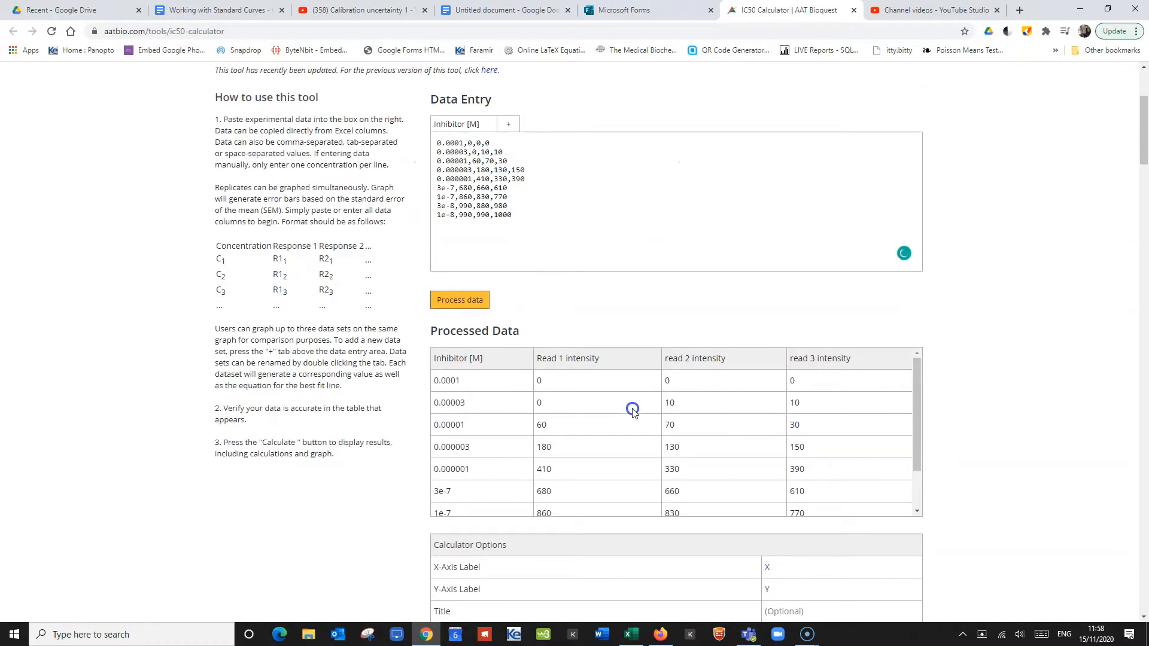
scroll(562, 433, "down", 1)
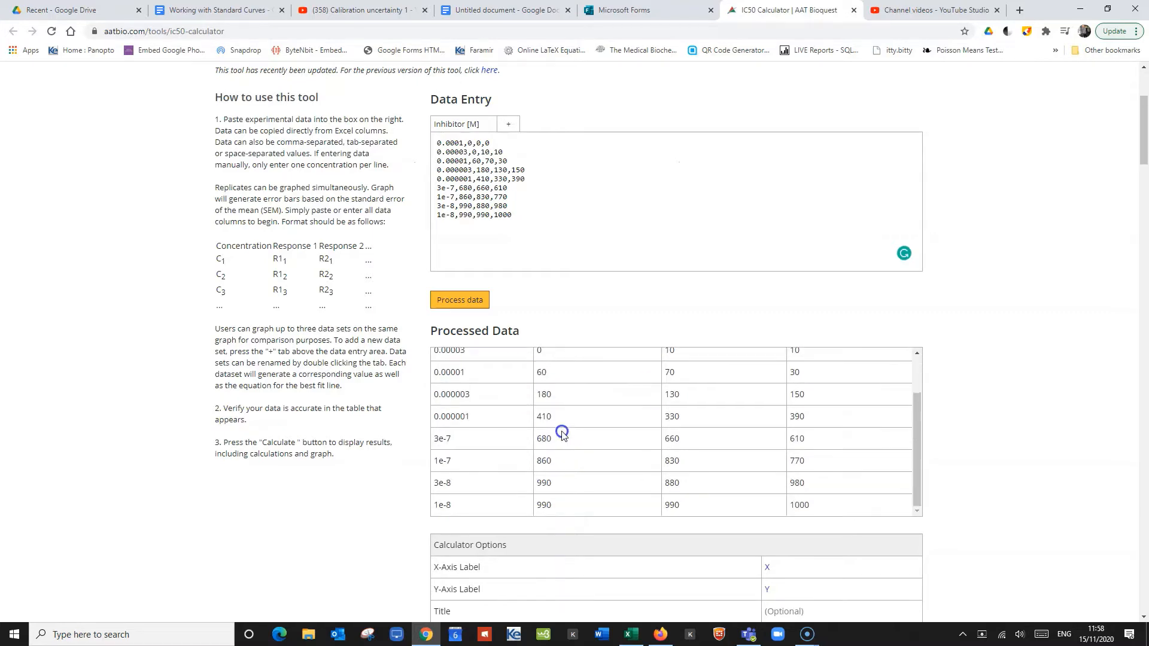
scroll(623, 461, "down", 5)
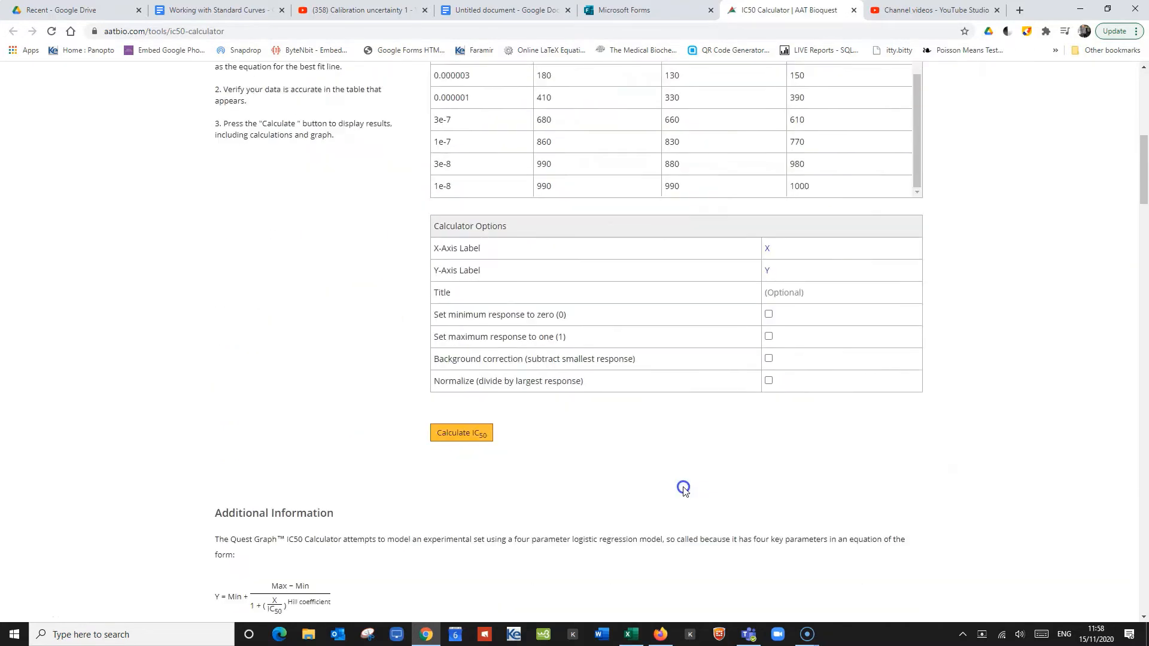
left_click(476, 435)
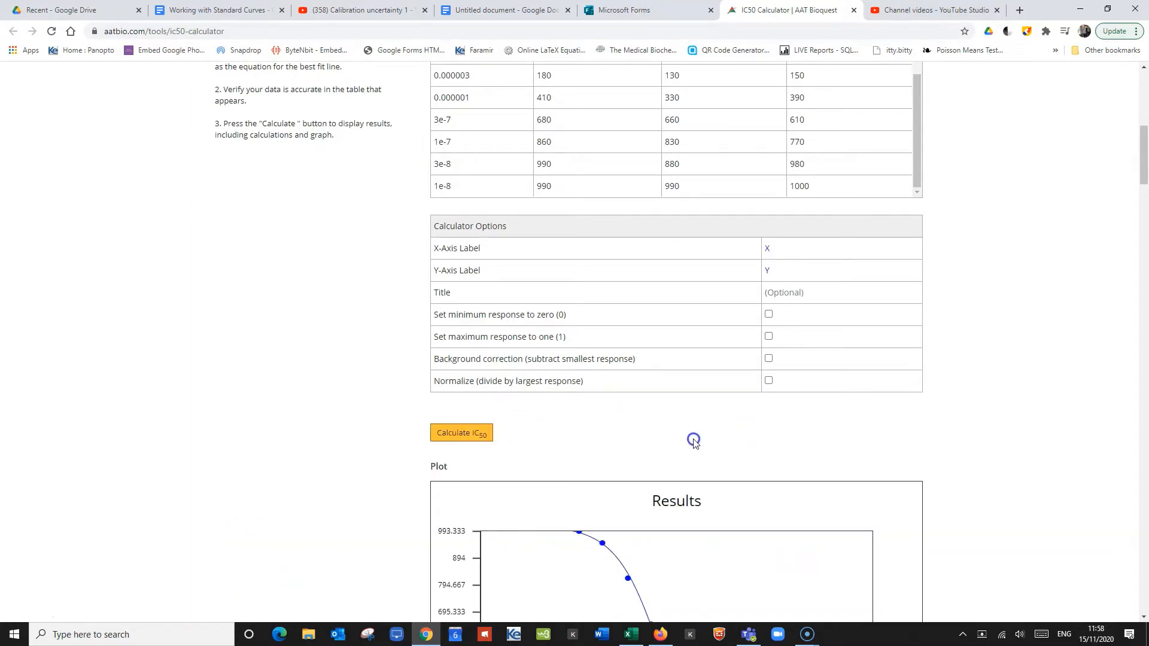
Step: Examine the inhibition curve plot and copy the IC50 value from the regression results table
scroll(694, 441, "down", 2)
scroll(694, 441, "down", 2)
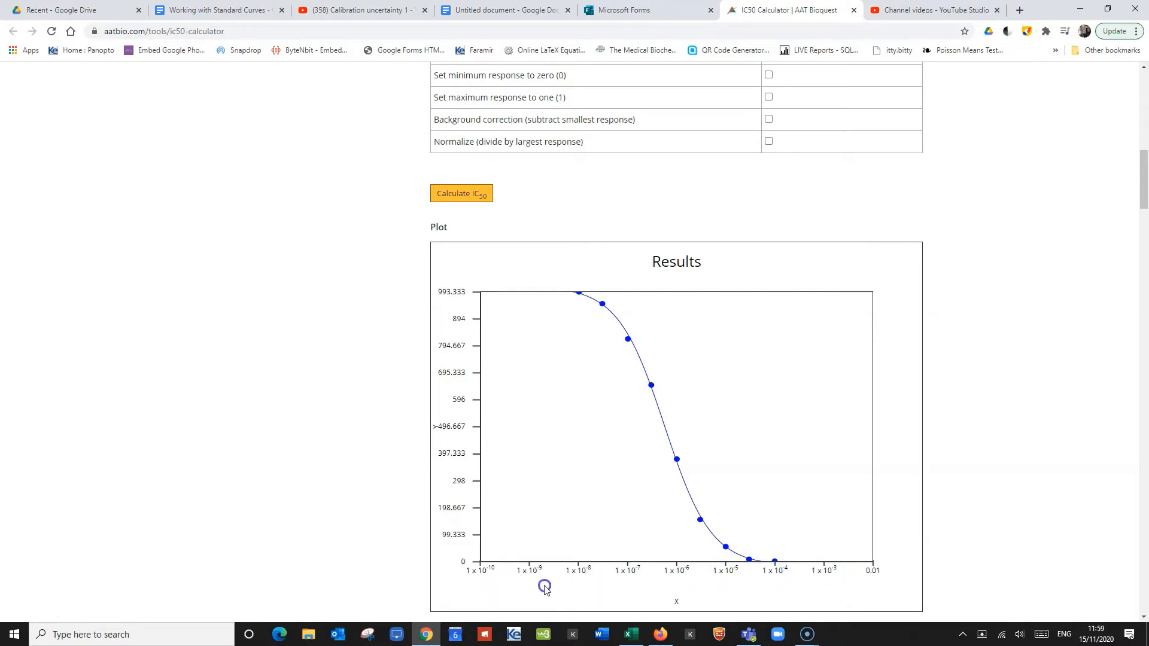
scroll(591, 512, "up", 4)
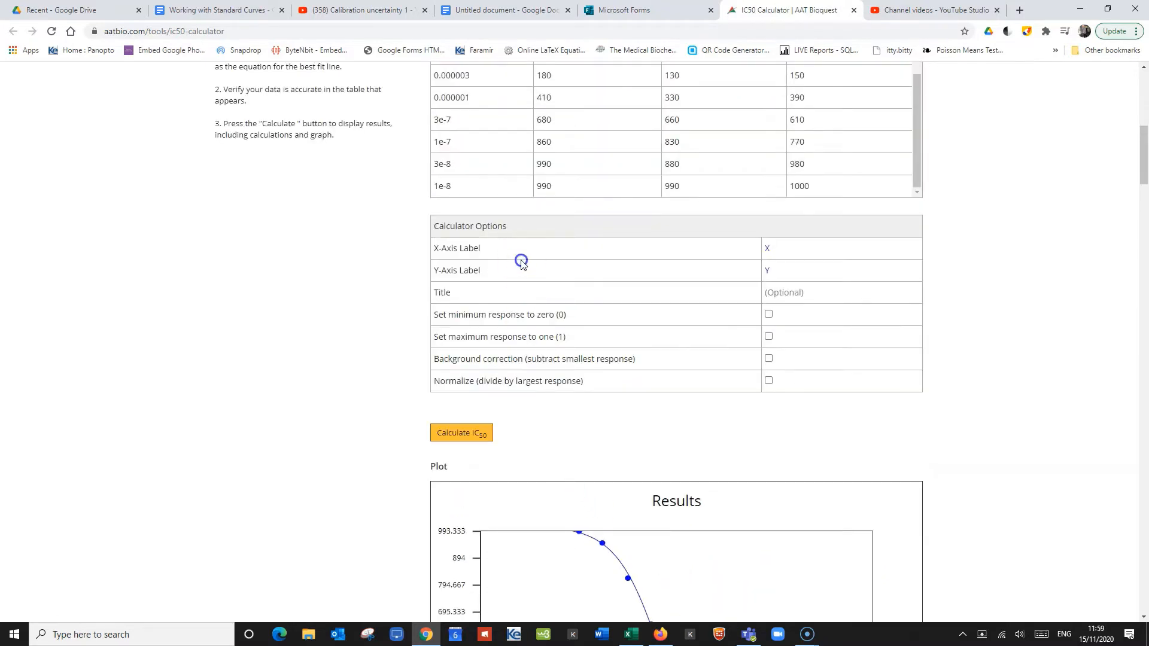
scroll(665, 314, "down", 5)
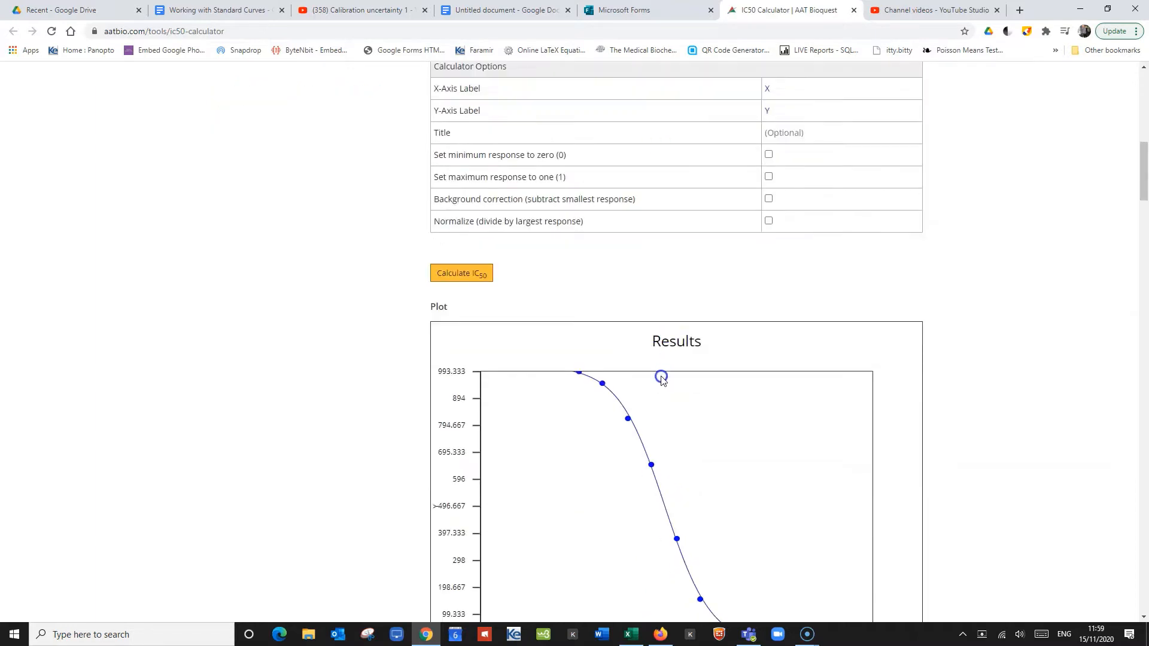
scroll(658, 393, "down", 2)
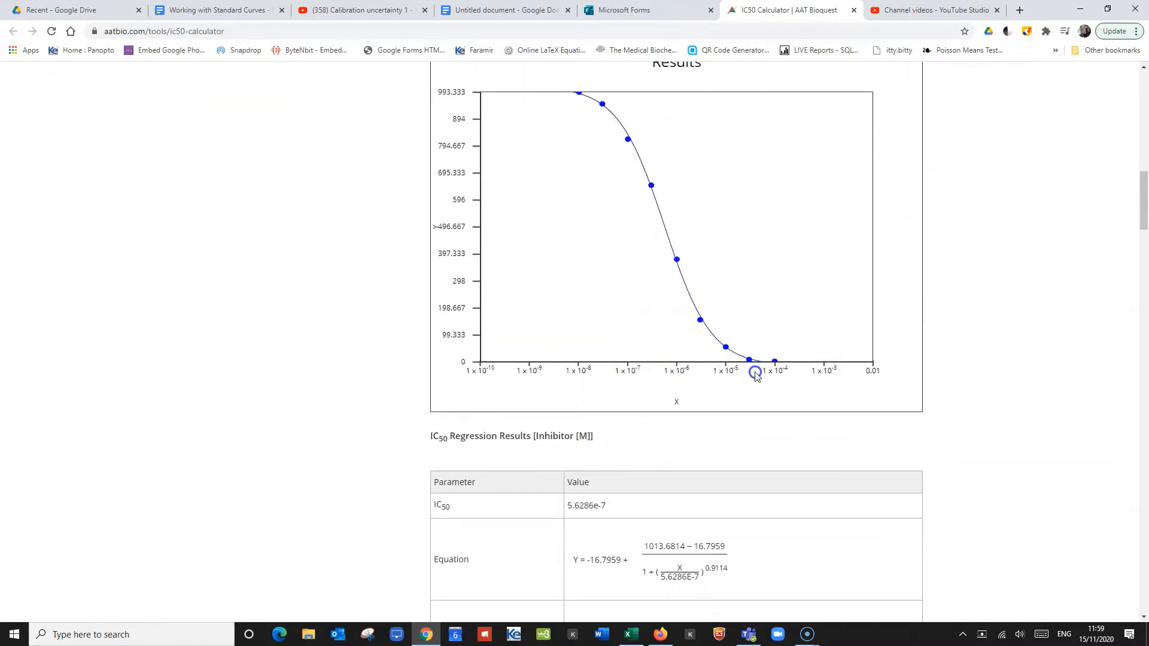
scroll(600, 256, "up", 1)
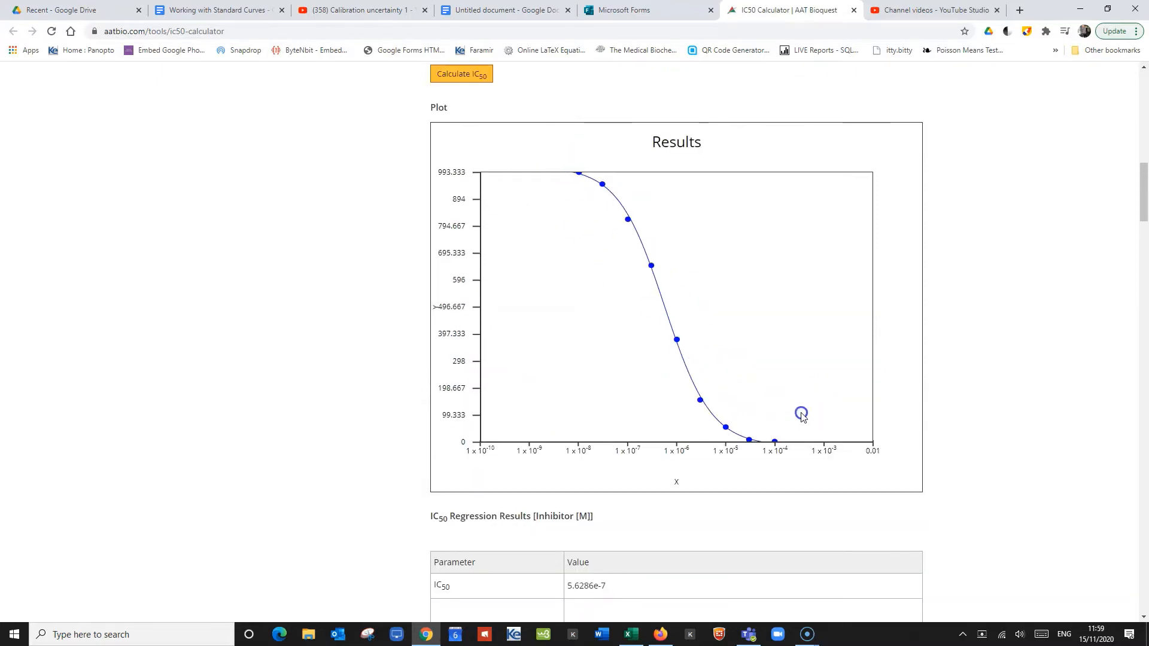
scroll(647, 417, "down", 2)
scroll(638, 415, "down", 2)
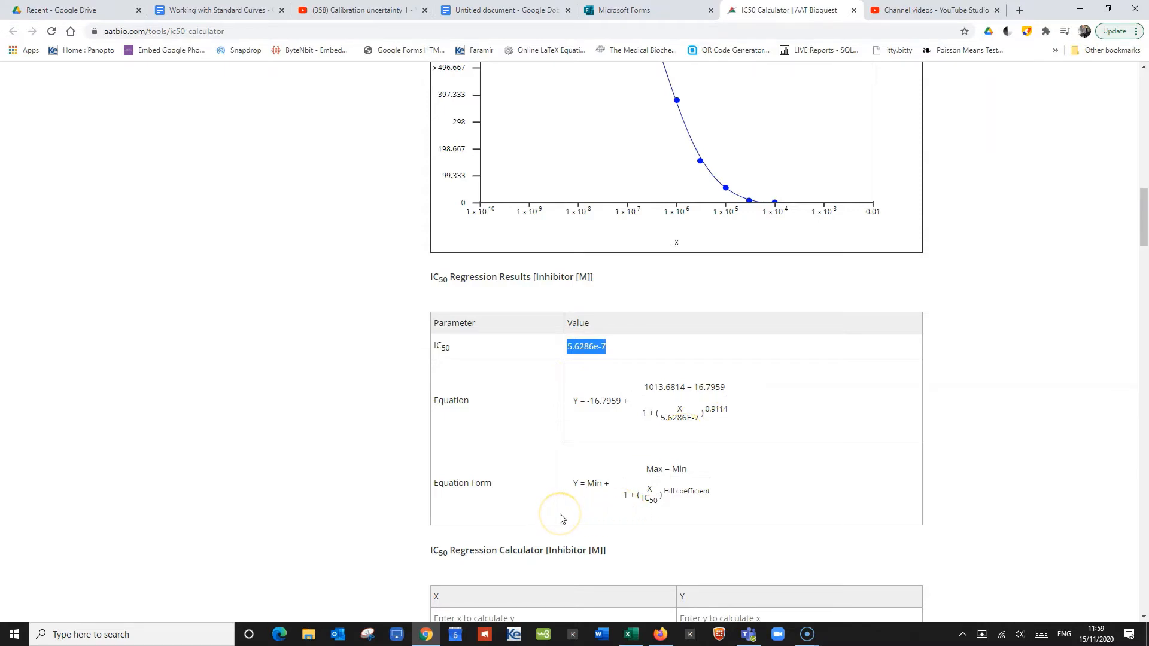
scroll(560, 518, "down", 2)
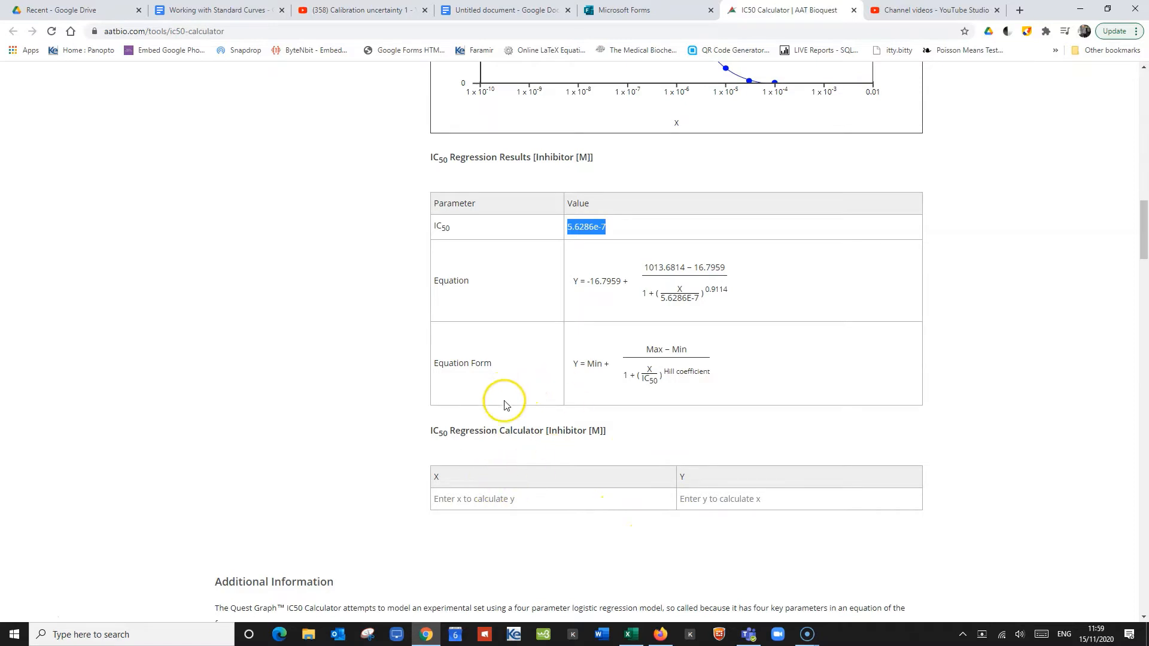
scroll(539, 323, "up", 5)
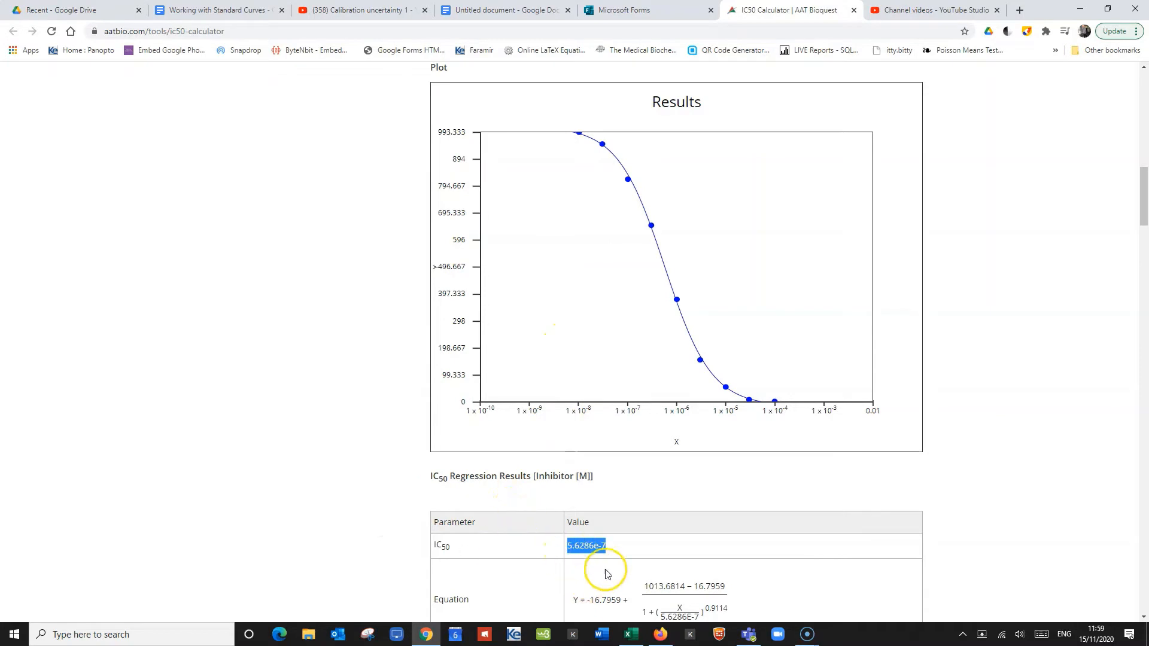
Step: Switch to Excel and paste the copied IC50 value into cell B14 of Sheet1, keeping the source formatting
left_click(633, 635)
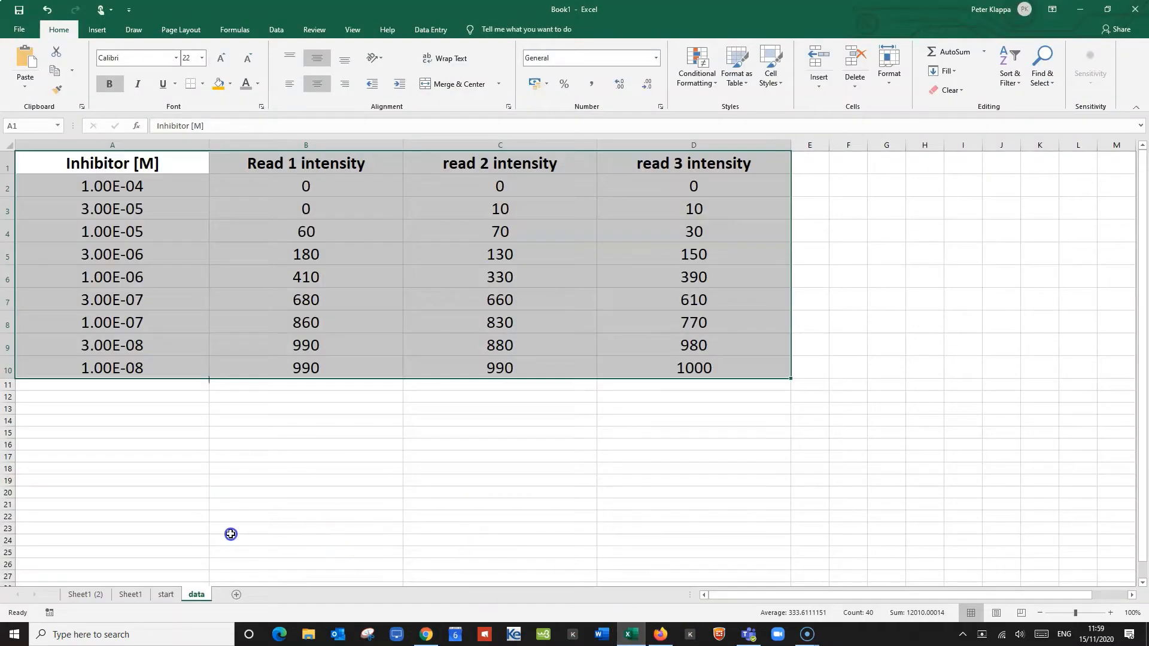
left_click(132, 595)
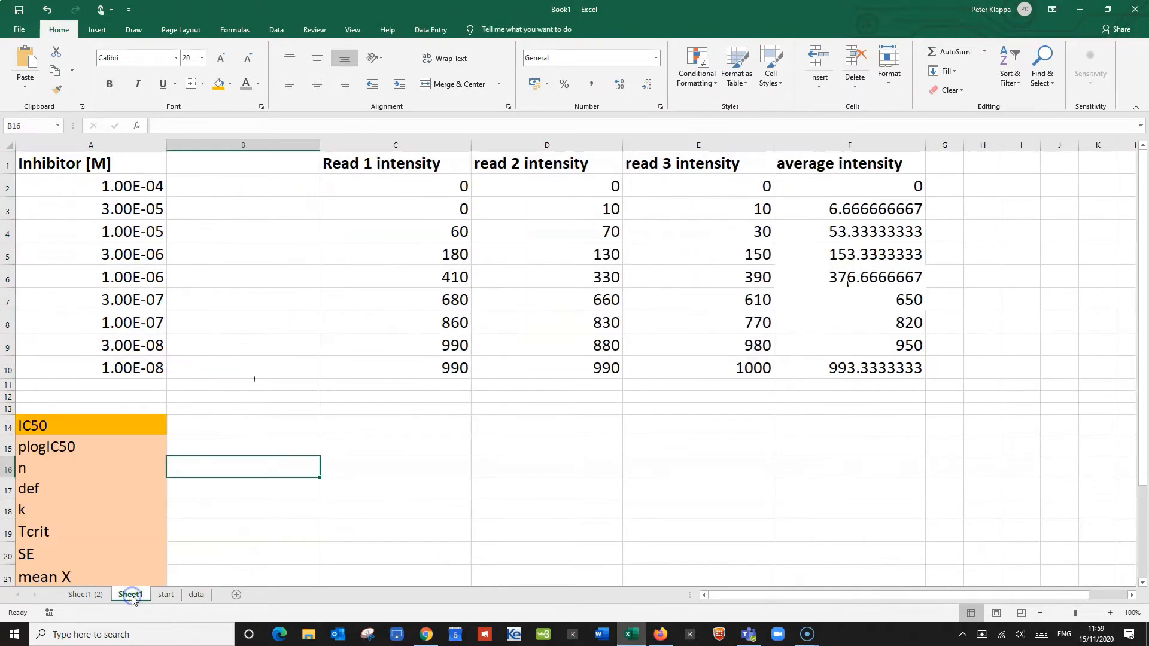
left_click(194, 427)
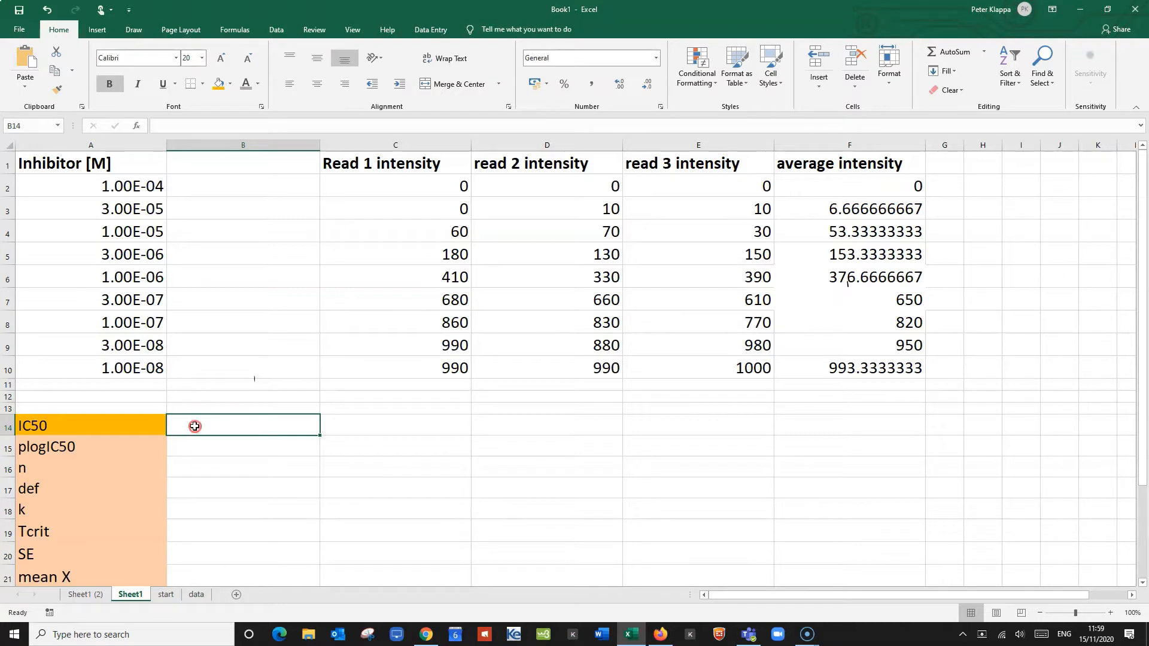
right_click(194, 426)
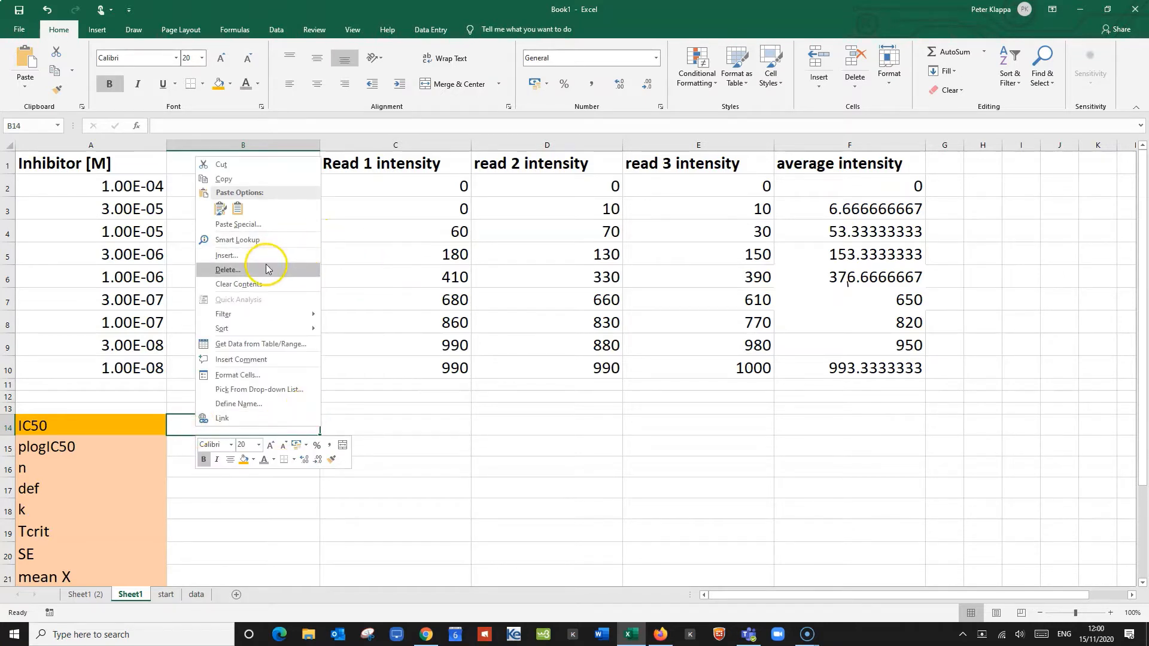
left_click(223, 208)
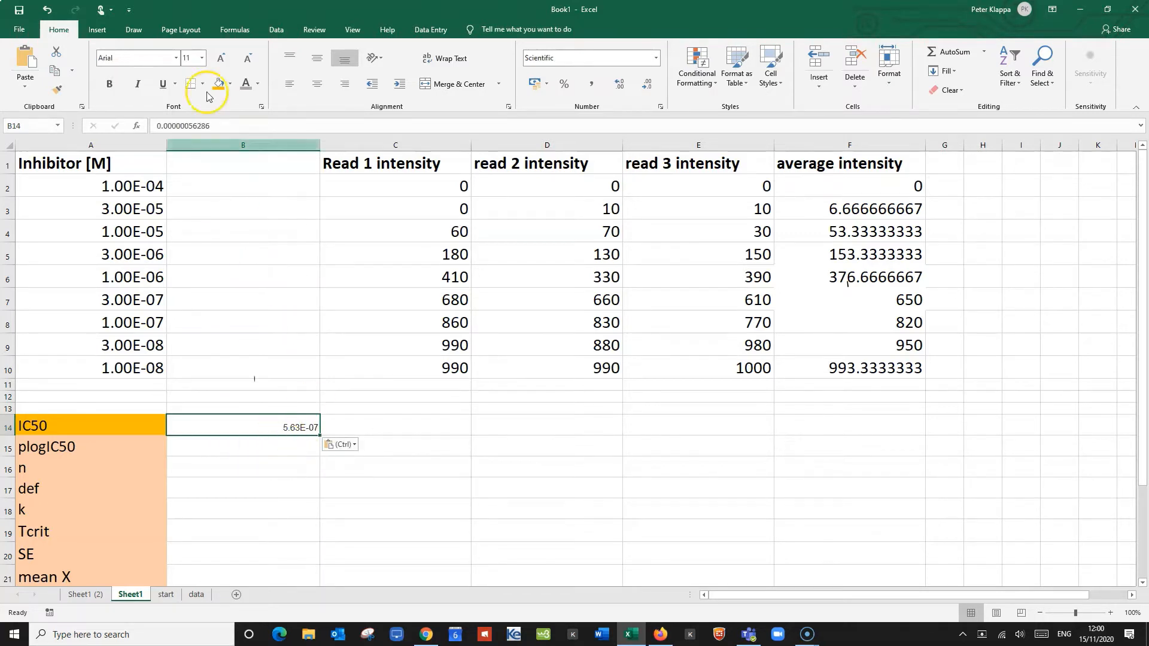
Step: Set the font size of the IC50 value in B14 to 20
left_click(202, 58)
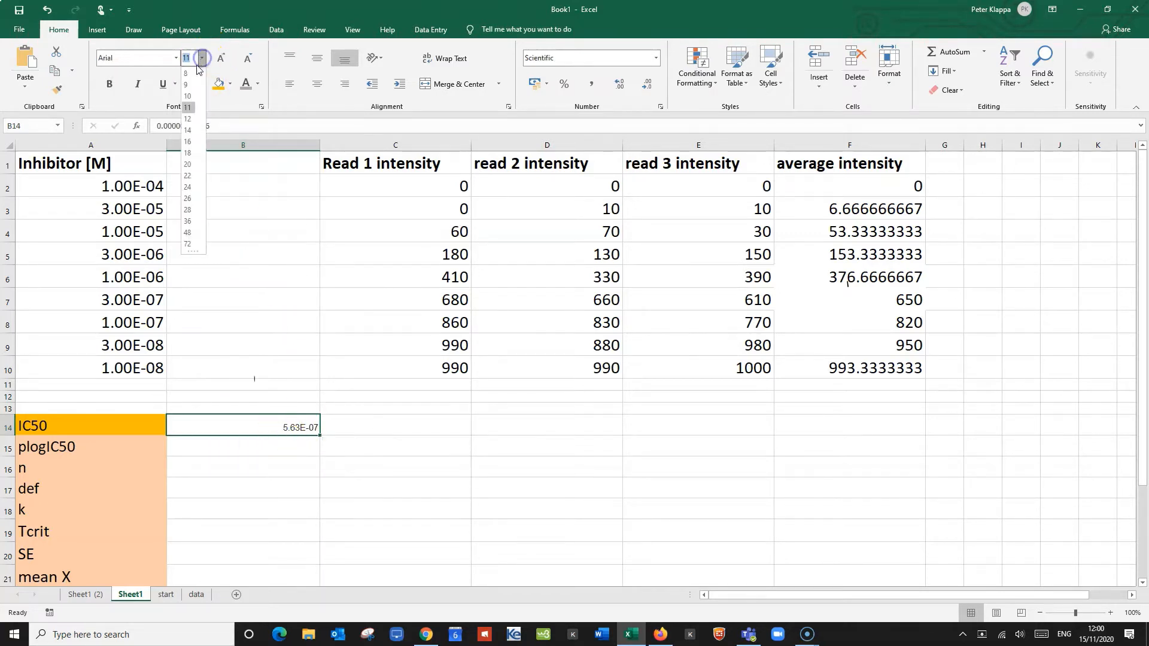
left_click(188, 165)
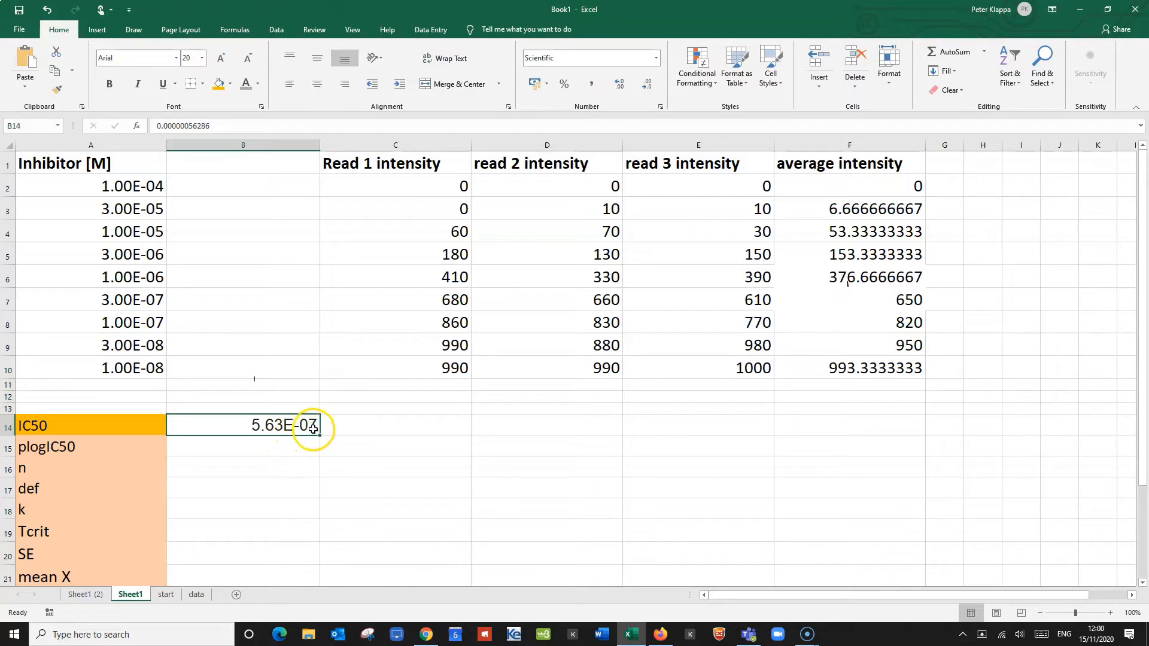
left_click(342, 439)
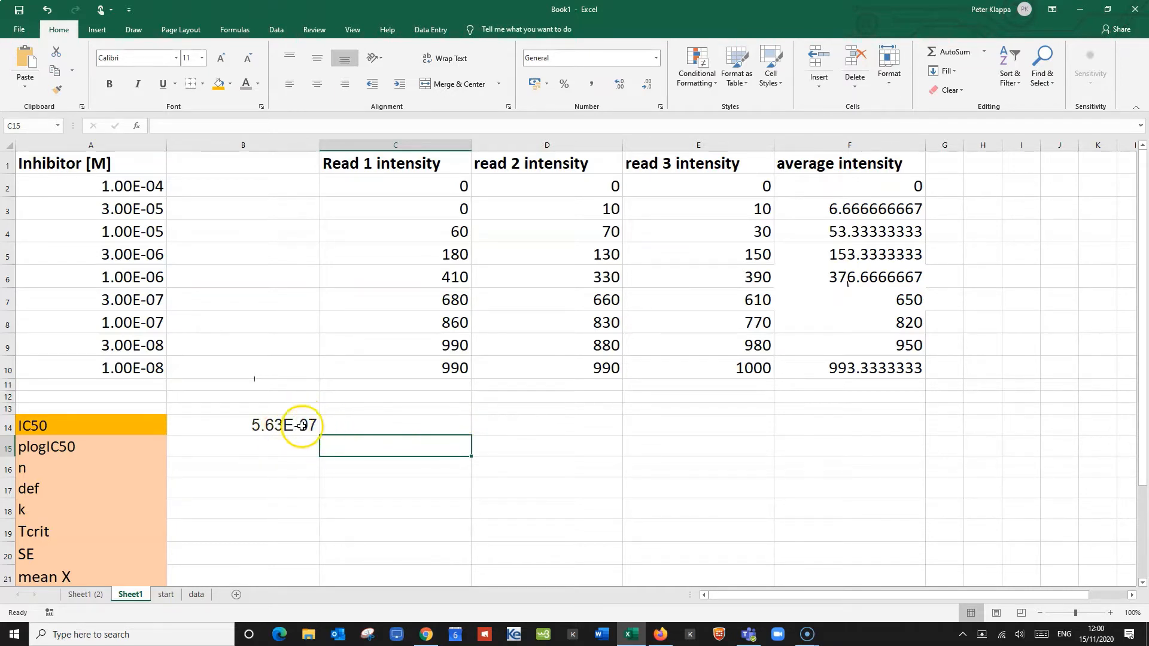
Step: Enter the column header "log inhibitor concentration" in cell B1 of Sheet1
left_click(255, 166)
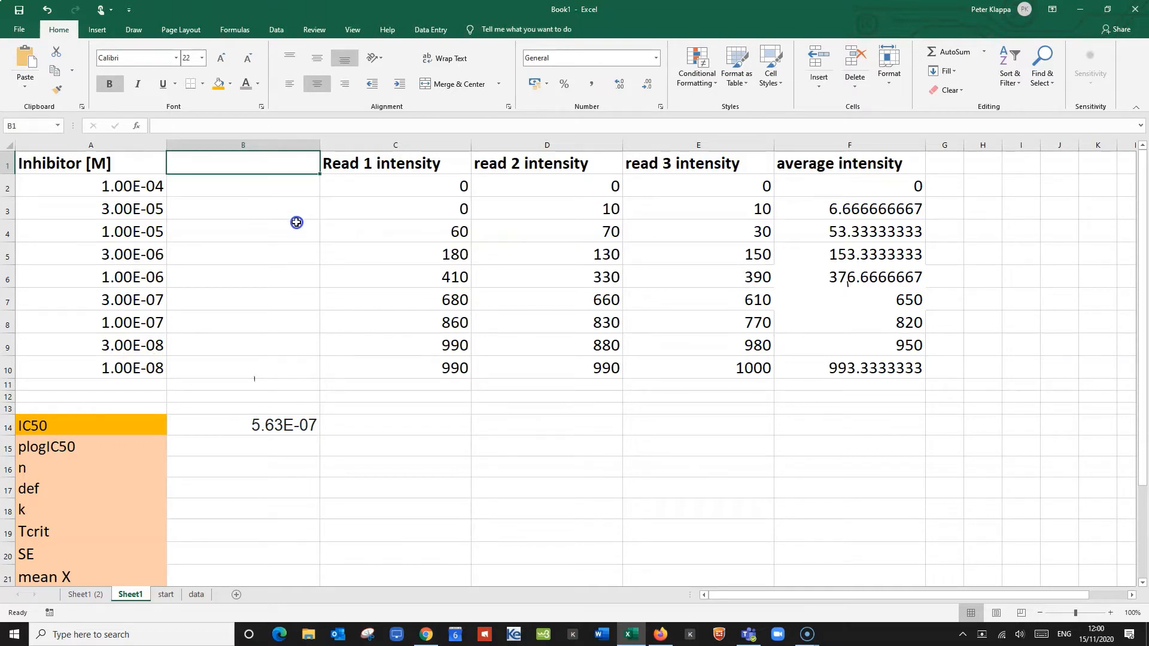
type("log")
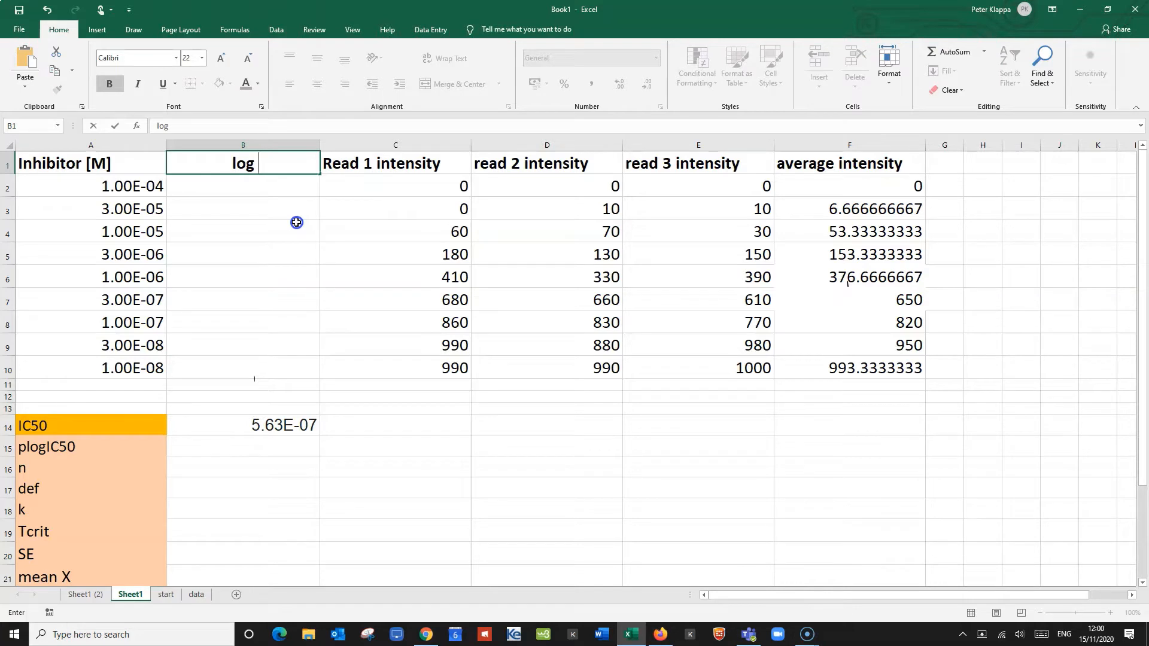
type(" inhibitor concent")
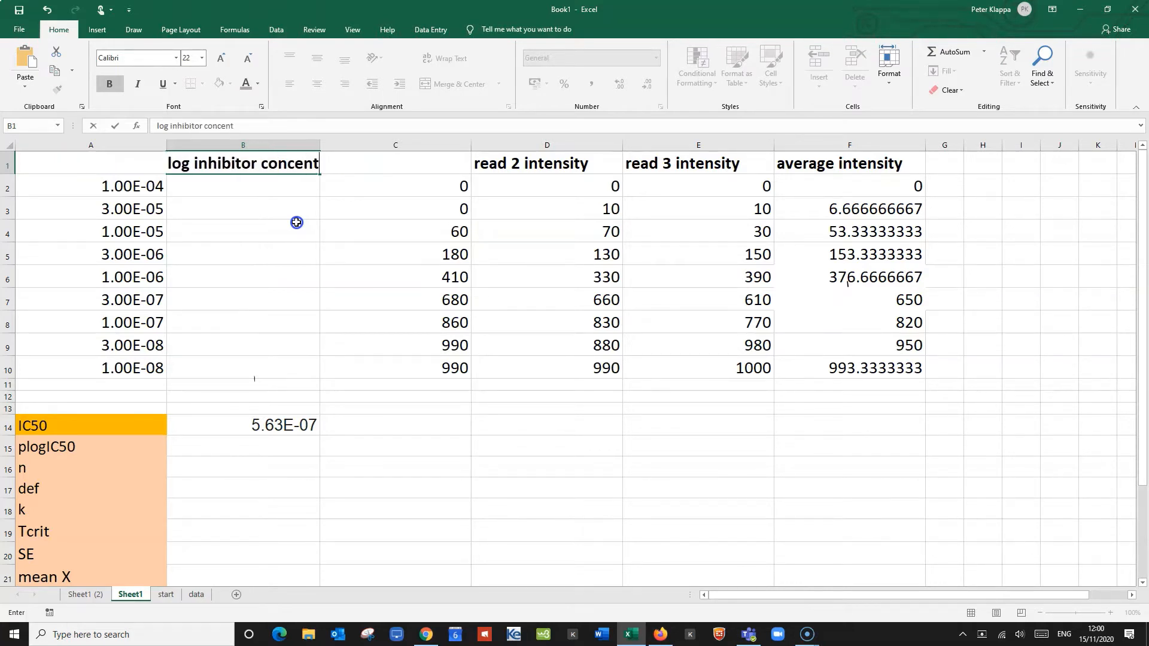
type("ration")
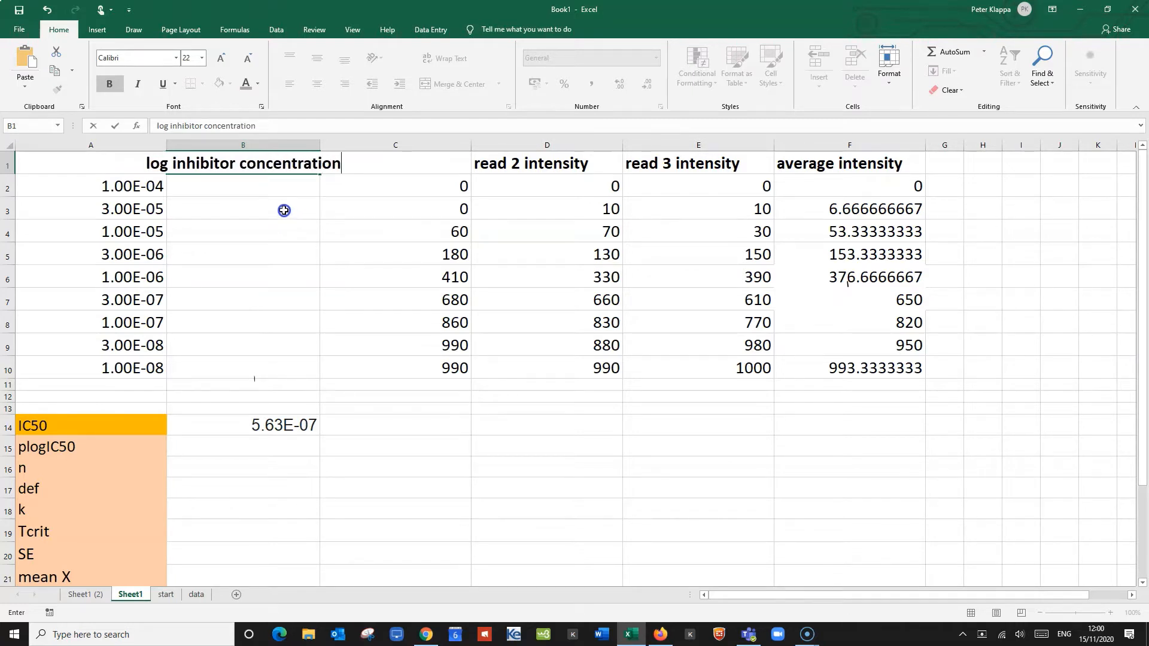
Step: Calculate the log of each inhibitor concentration with =LOG(A2) in B2, and fill the formula down to B10
left_click(243, 187)
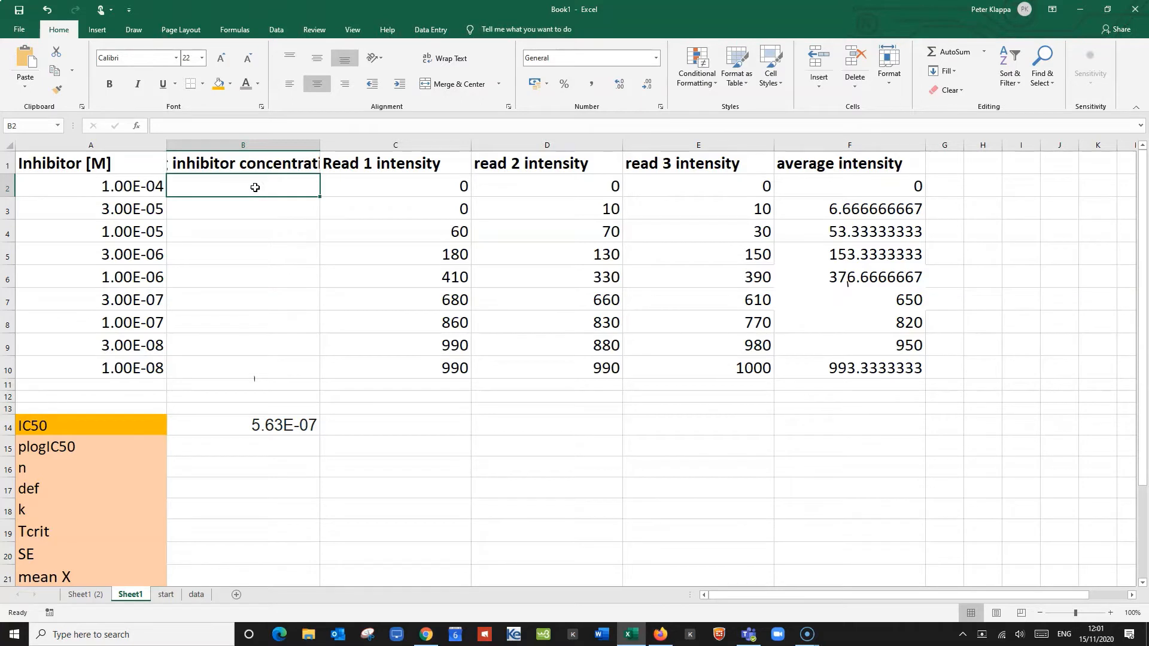
type("=log")
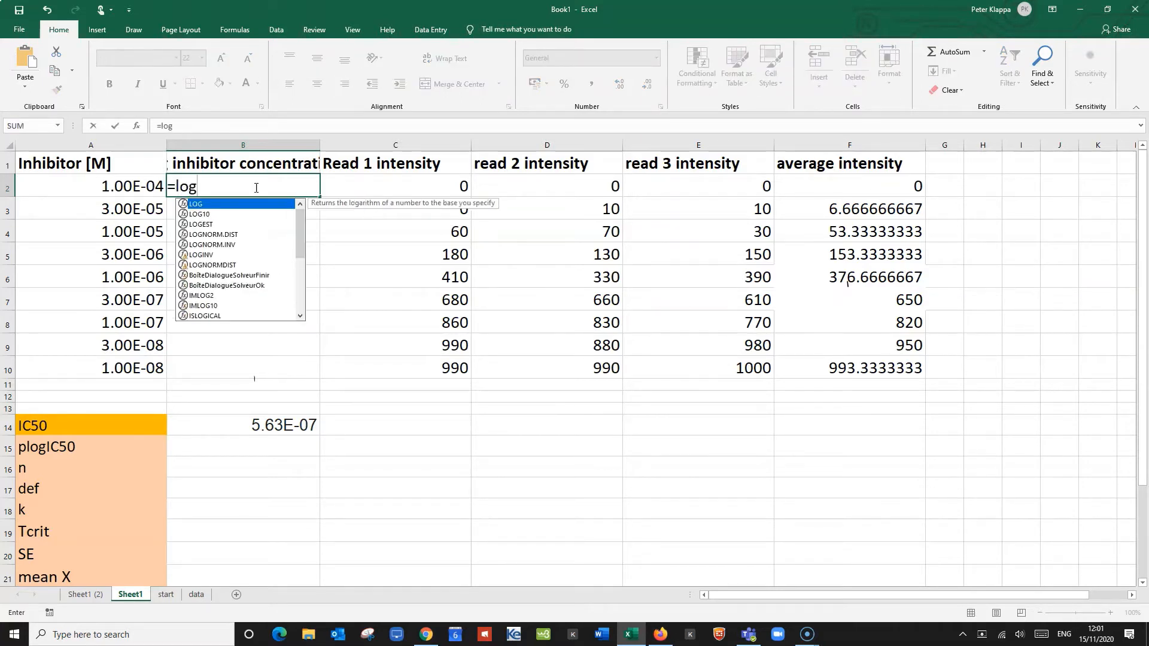
type("(")
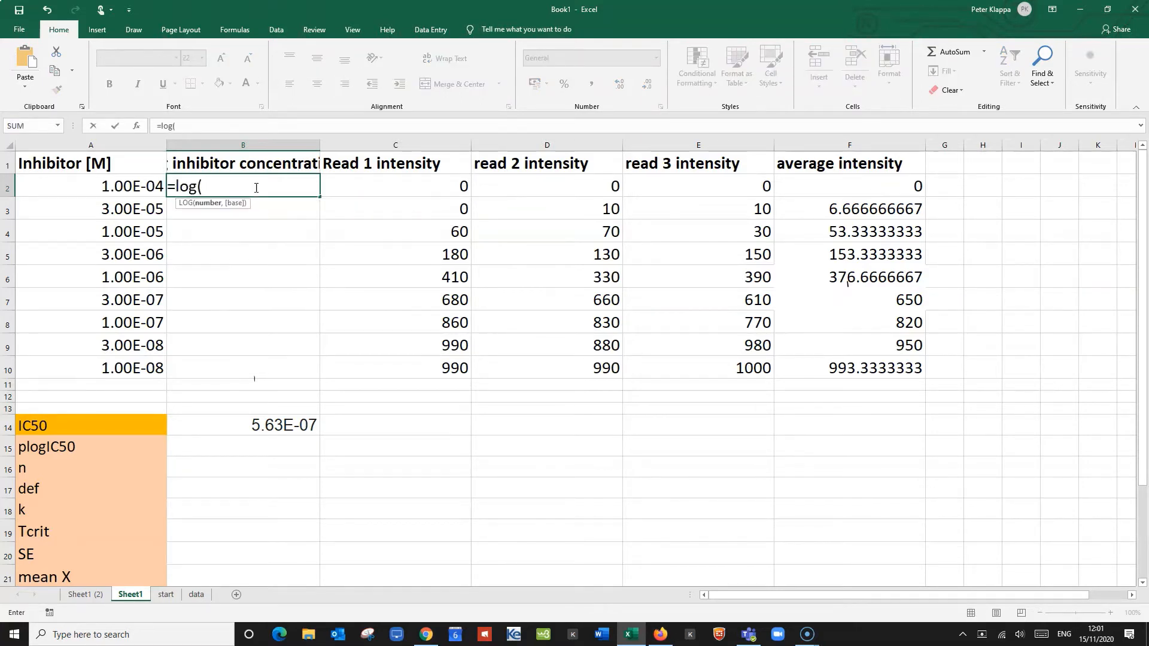
left_click(127, 188)
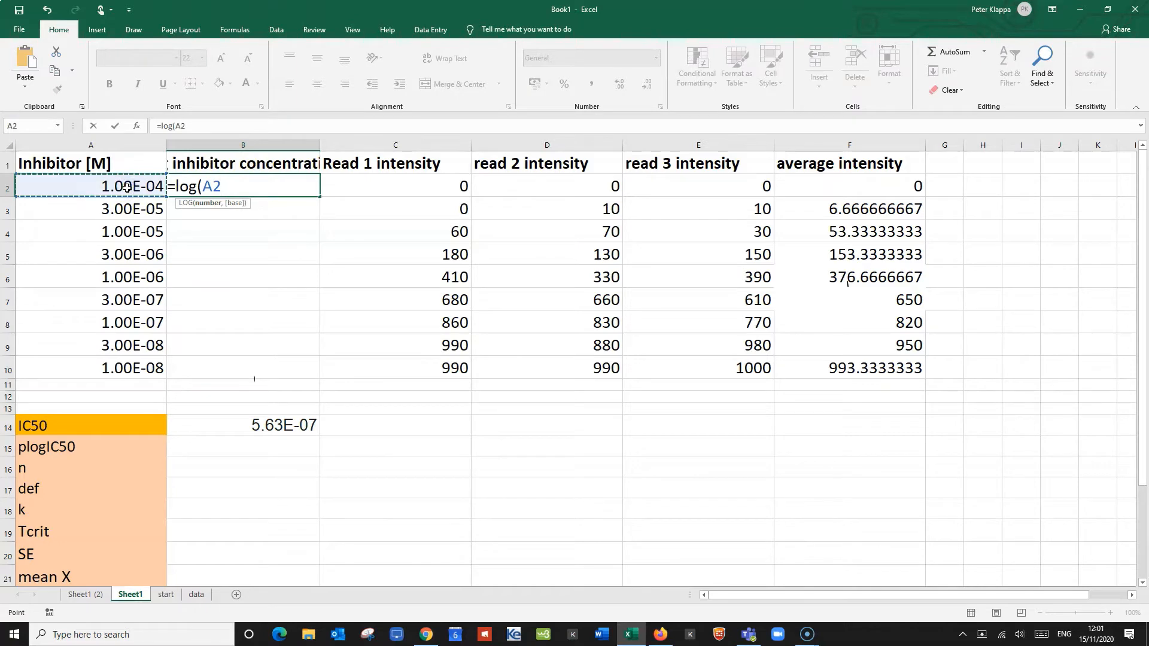
type(")")
key("Return")
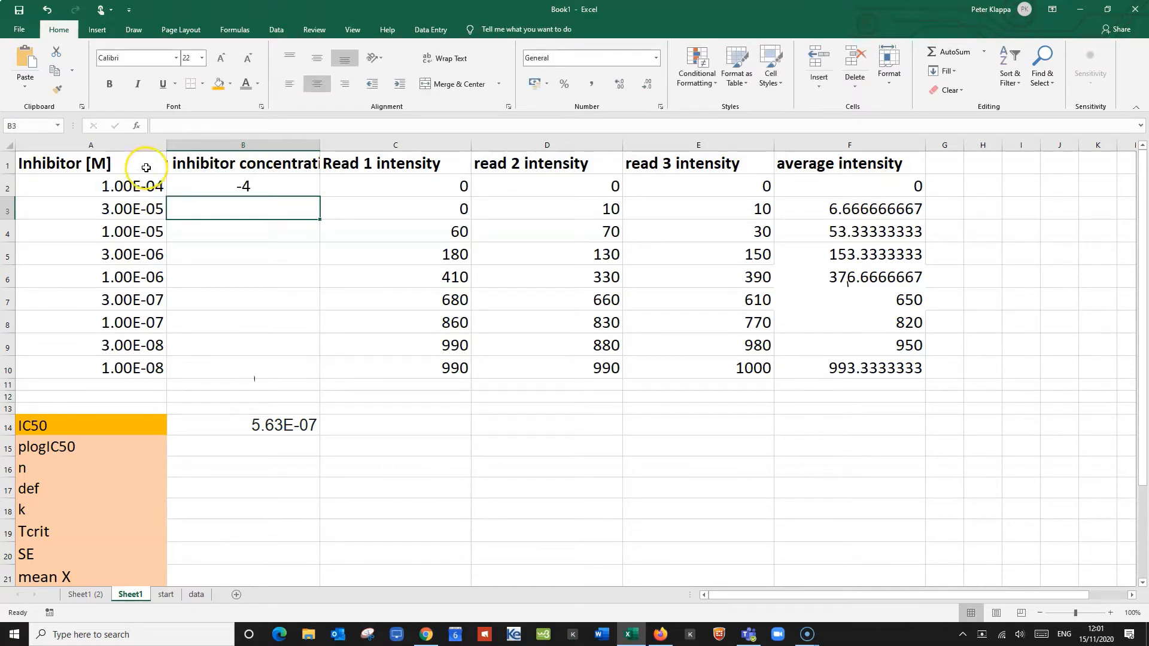
left_click(251, 184)
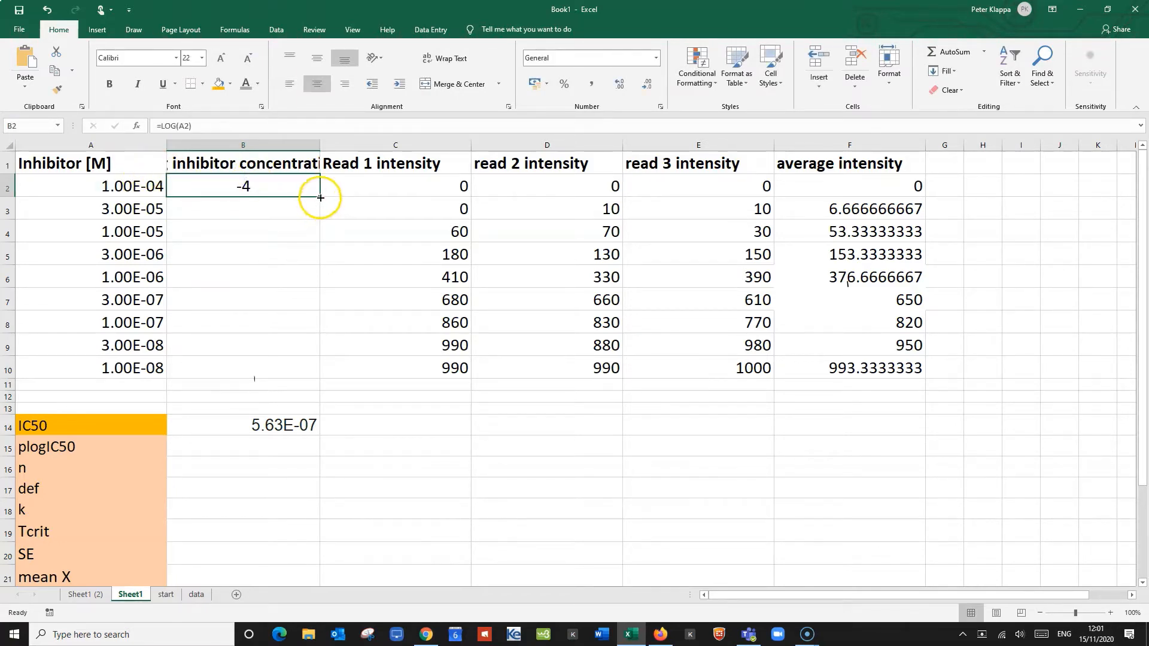
left_click_drag(320, 196, 311, 373)
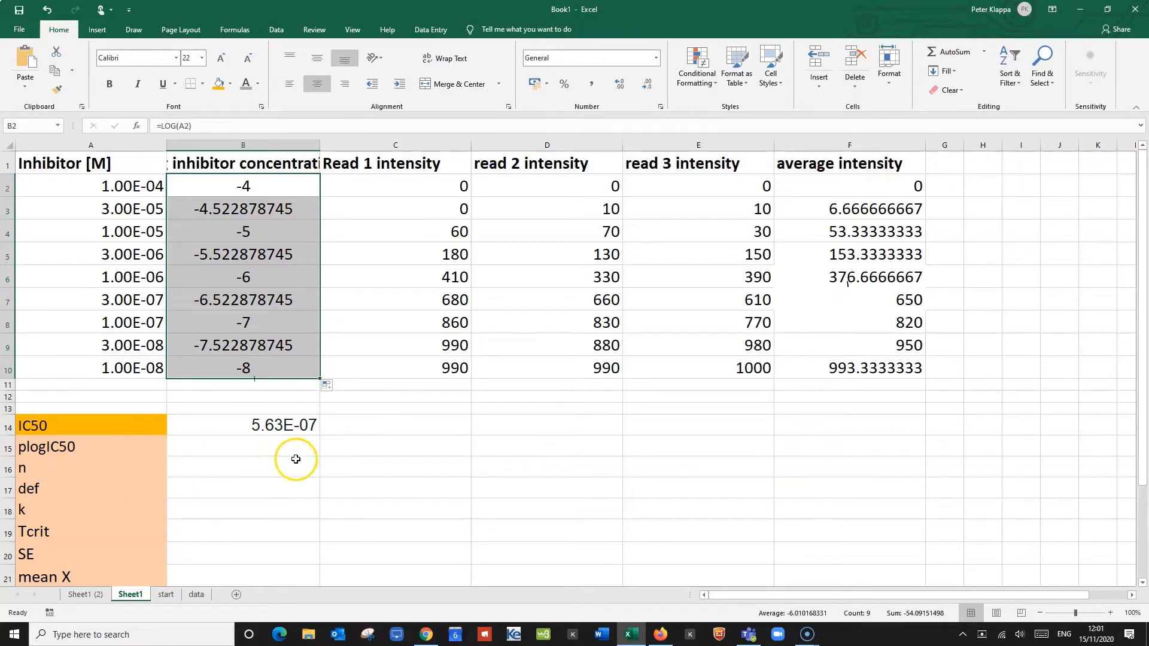
Step: Open the Sheet1 (2) worksheet and handwrite "log IC50 ± MoE" in ink below the MoE(Y) formula
scroll(295, 459, "down", 3)
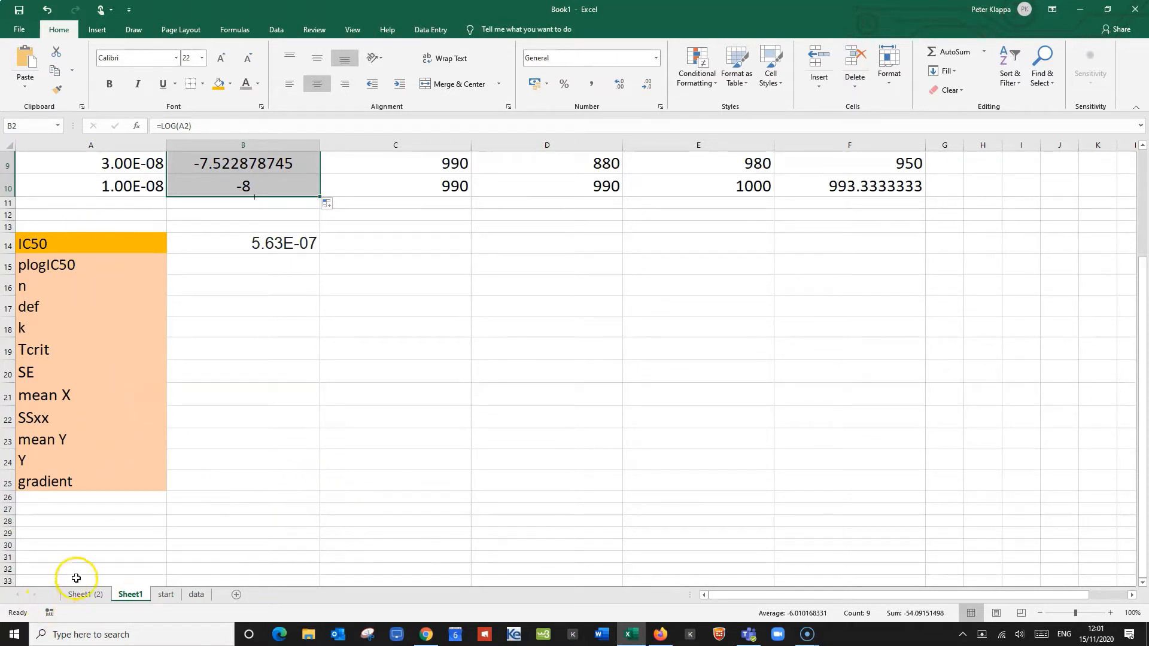
left_click(85, 593)
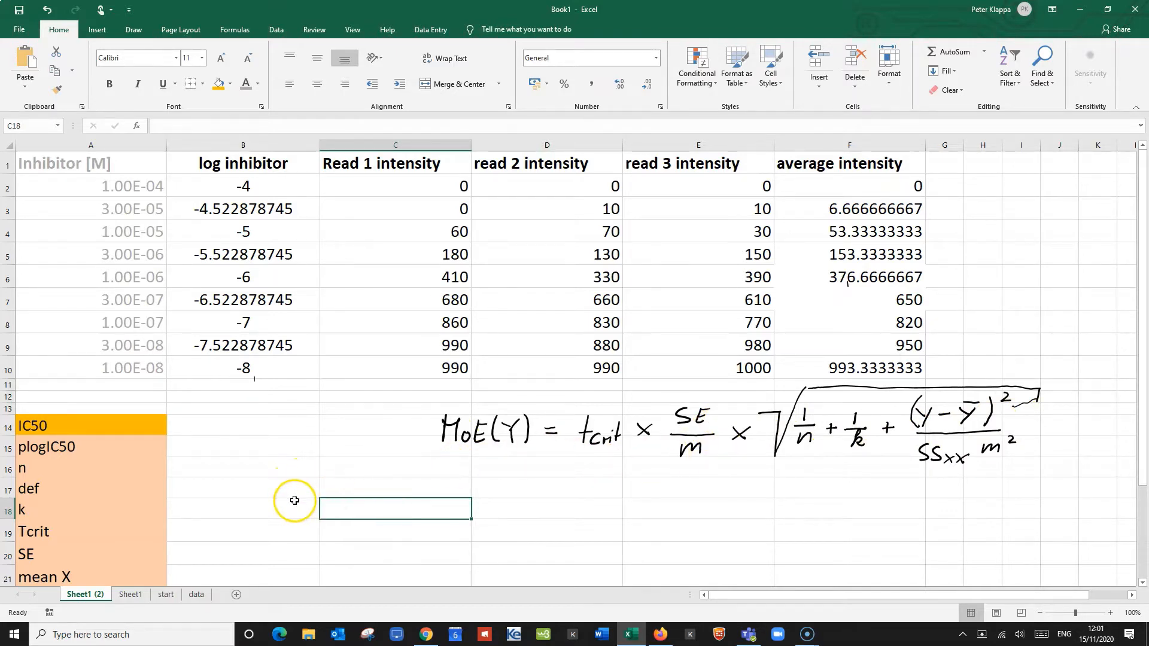
scroll(295, 500, "down", 1)
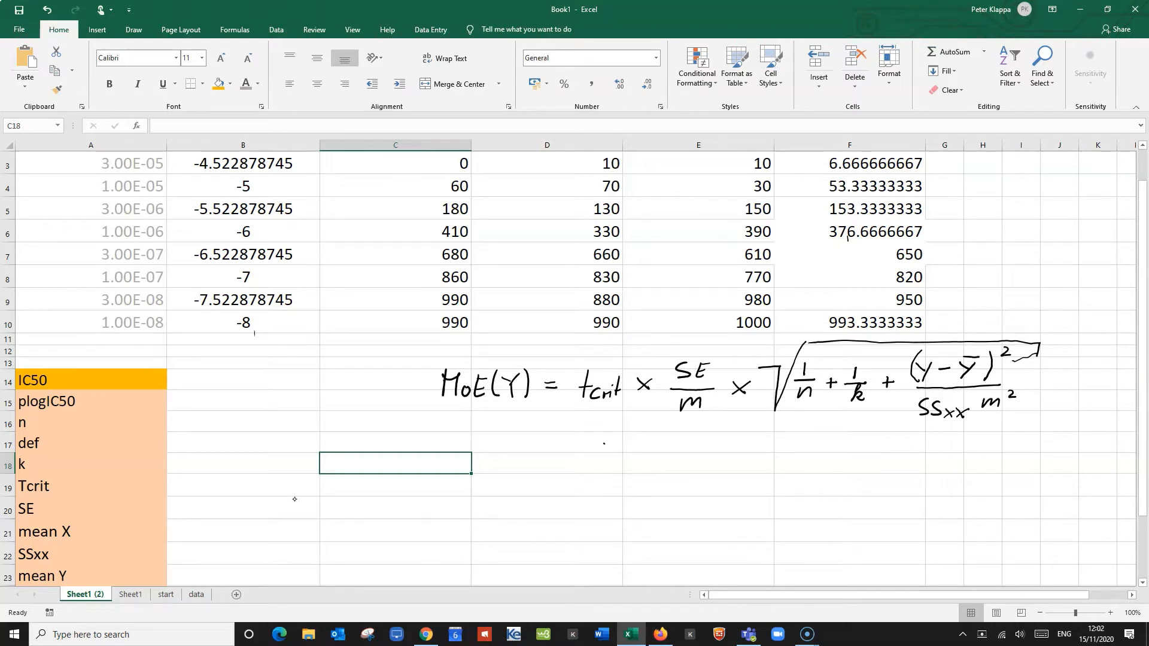
left_click_drag(599, 463, 617, 457)
mouse_move(622, 456)
left_mouse_down()
mouse_move(618, 467)
mouse_move(642, 454)
mouse_move(657, 466)
mouse_move(704, 450)
mouse_move(762, 458)
left_mouse_up()
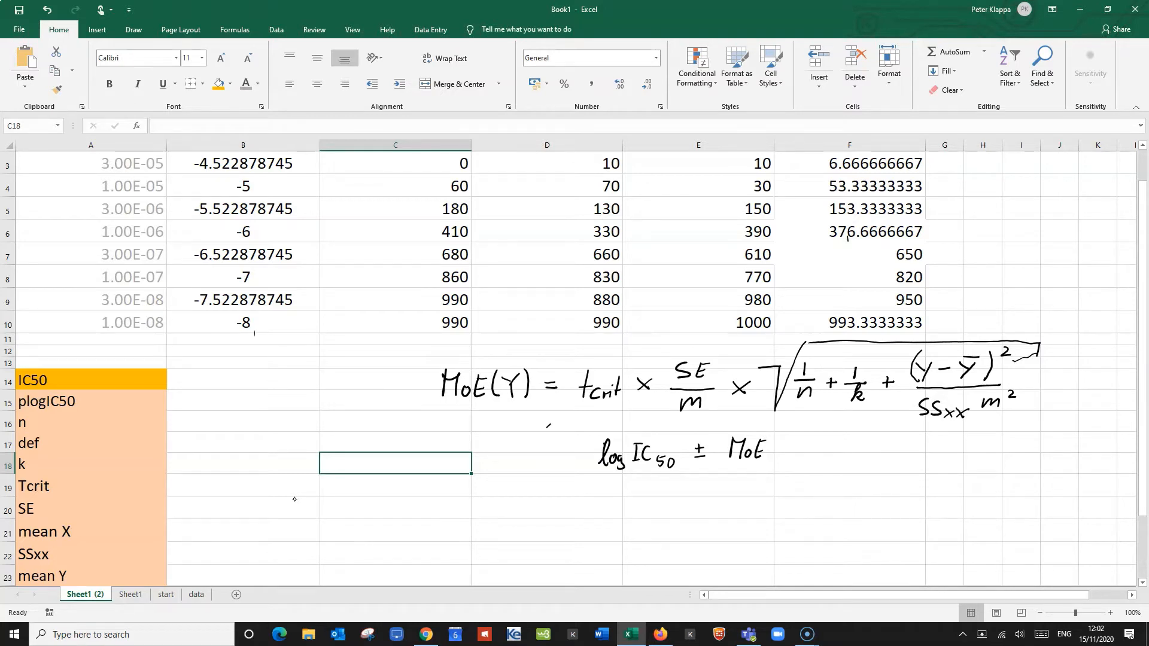
Step: Annotate the MoE formula in ink, labelling tcrit as "t-value" and SE as "Standard error of regression" with arrows
mouse_move(547, 427)
left_mouse_down()
mouse_move(580, 406)
mouse_move(499, 443)
left_mouse_up()
left_click_drag(494, 435, 566, 444)
left_click_drag(677, 321, 685, 345)
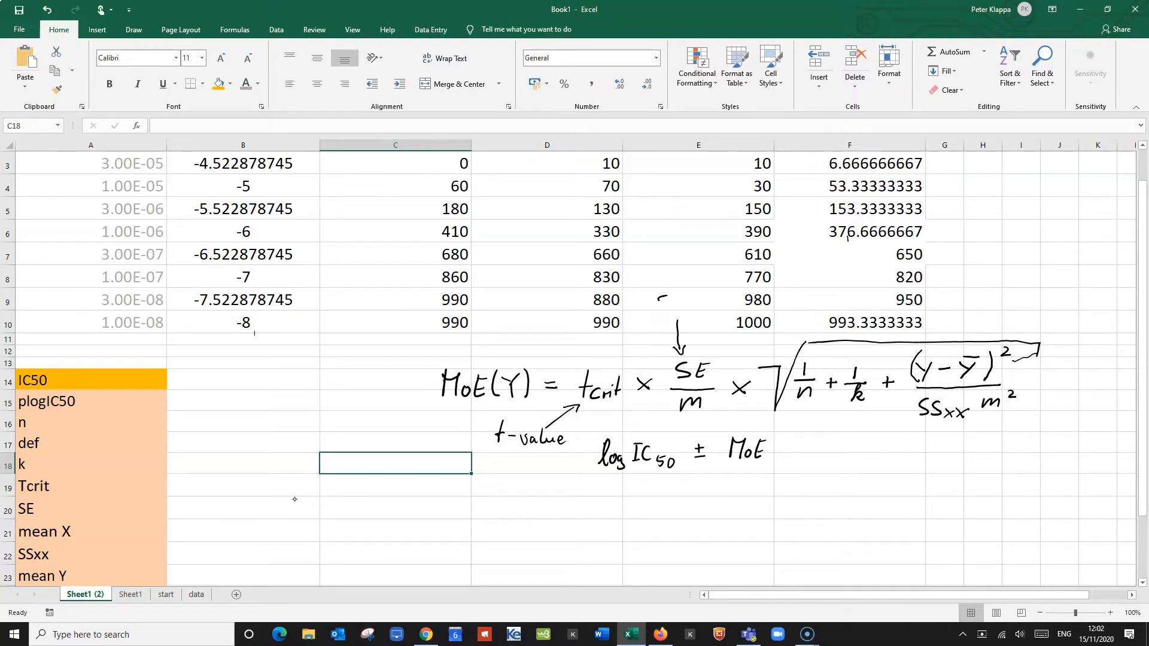
mouse_move(659, 300)
left_mouse_down()
mouse_move(671, 309)
mouse_move(677, 298)
left_mouse_up()
left_click_drag(680, 303, 718, 309)
left_click_drag(724, 302, 676, 328)
left_click_drag(676, 329, 687, 323)
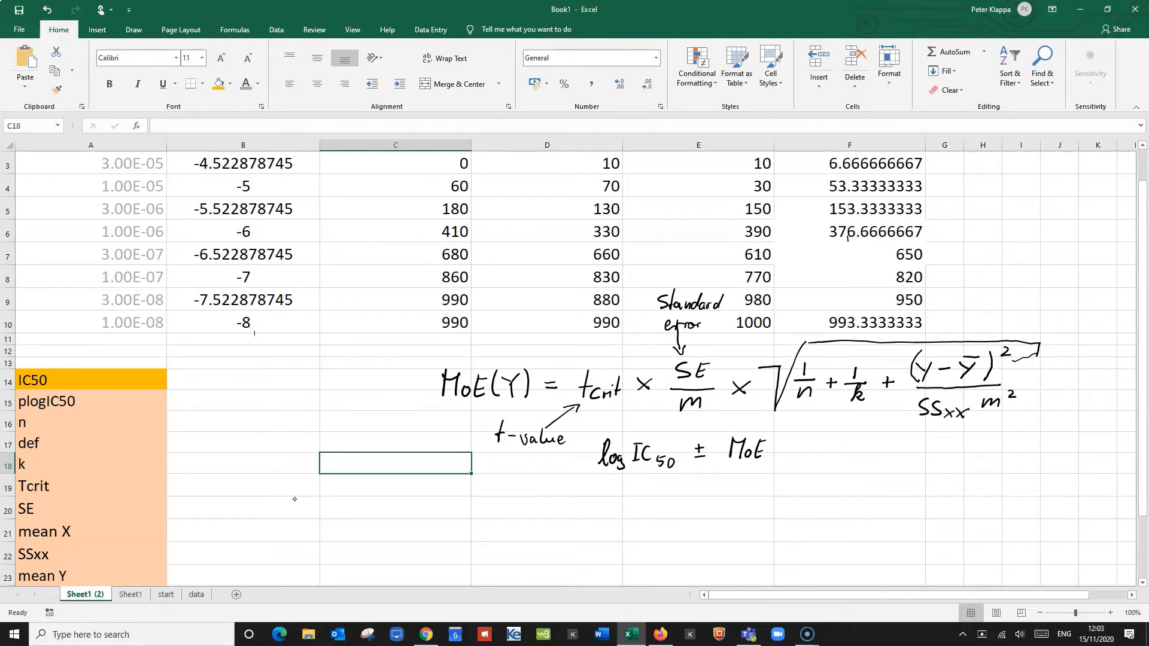
mouse_move(729, 313)
left_mouse_down()
mouse_move(703, 340)
mouse_move(716, 353)
mouse_move(728, 340)
mouse_move(757, 345)
left_mouse_up()
Step: Draw an arrow to m in the MoE formula and label it "gradient of regression at Y"
left_click_drag(698, 417, 701, 480)
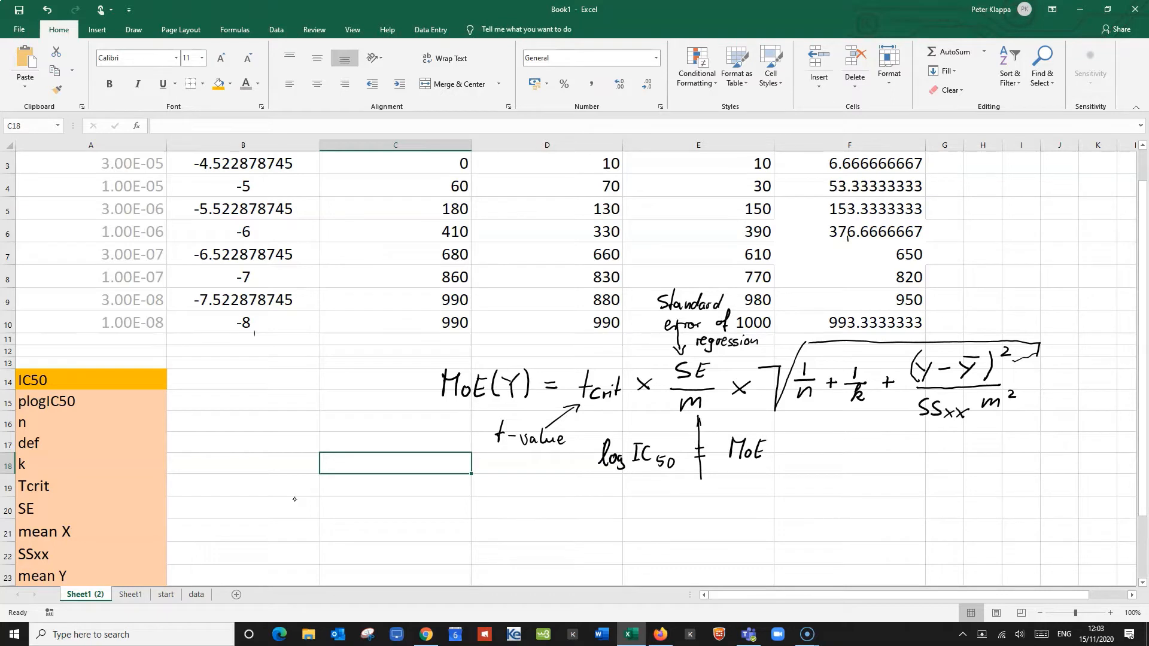
mouse_move(700, 485)
left_mouse_down()
mouse_move(695, 502)
mouse_move(752, 494)
mouse_move(756, 481)
mouse_move(775, 501)
mouse_move(801, 487)
mouse_move(803, 504)
mouse_move(858, 492)
left_mouse_up()
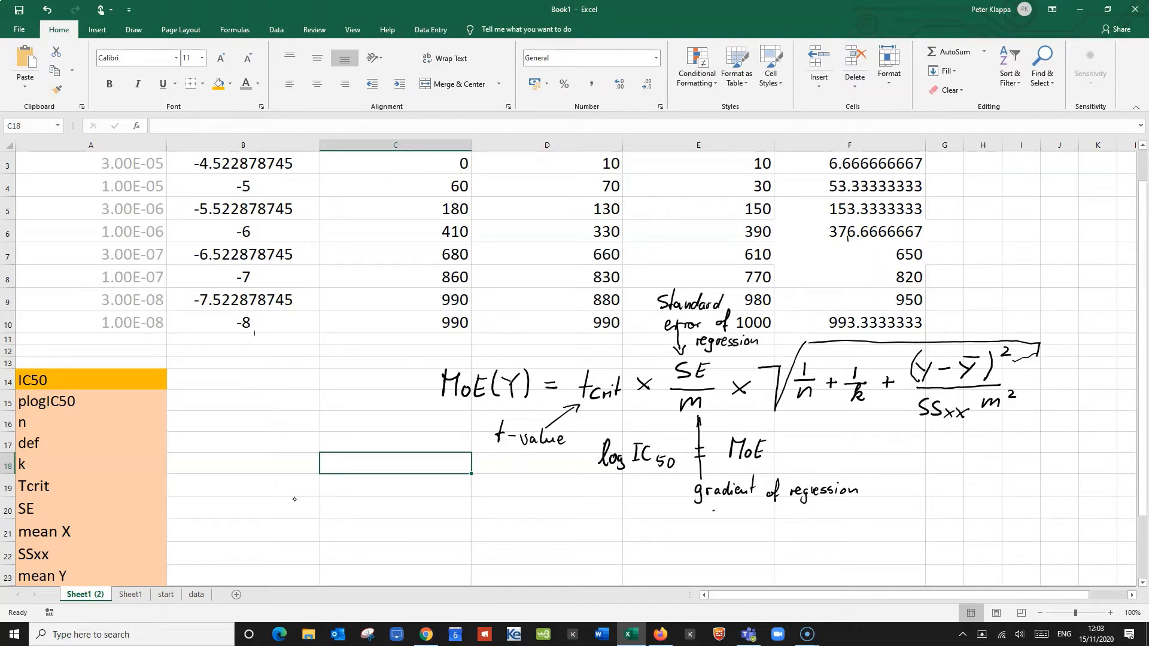
left_click_drag(715, 508, 751, 512)
left_click_drag(755, 502, 747, 521)
Step: Label n in the MoE formula as "# of x-values" and k as "# replicates", each with an ink arrow
left_click_drag(809, 426, 806, 440)
left_click_drag(838, 435, 844, 444)
mouse_move(845, 435)
left_mouse_down()
mouse_move(833, 444)
mouse_move(869, 446)
left_mouse_up()
left_click_drag(878, 431, 876, 446)
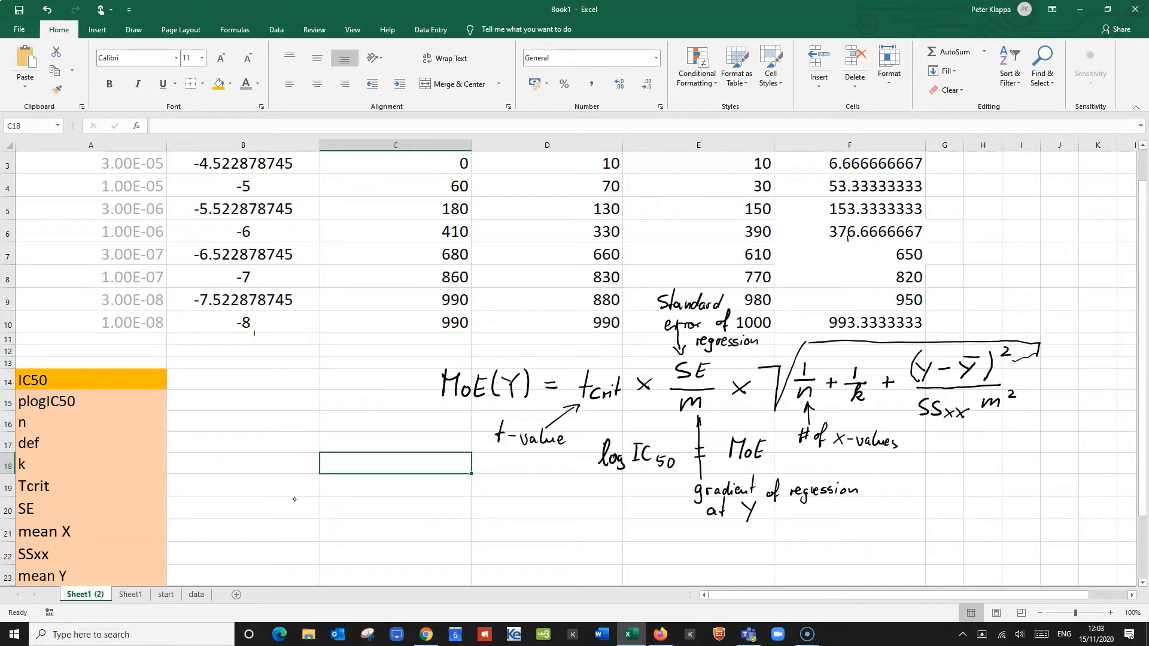
left_click_drag(872, 408, 922, 461)
mouse_move(924, 472)
left_mouse_down()
mouse_move(933, 488)
mouse_move(942, 474)
mouse_move(983, 472)
left_mouse_up()
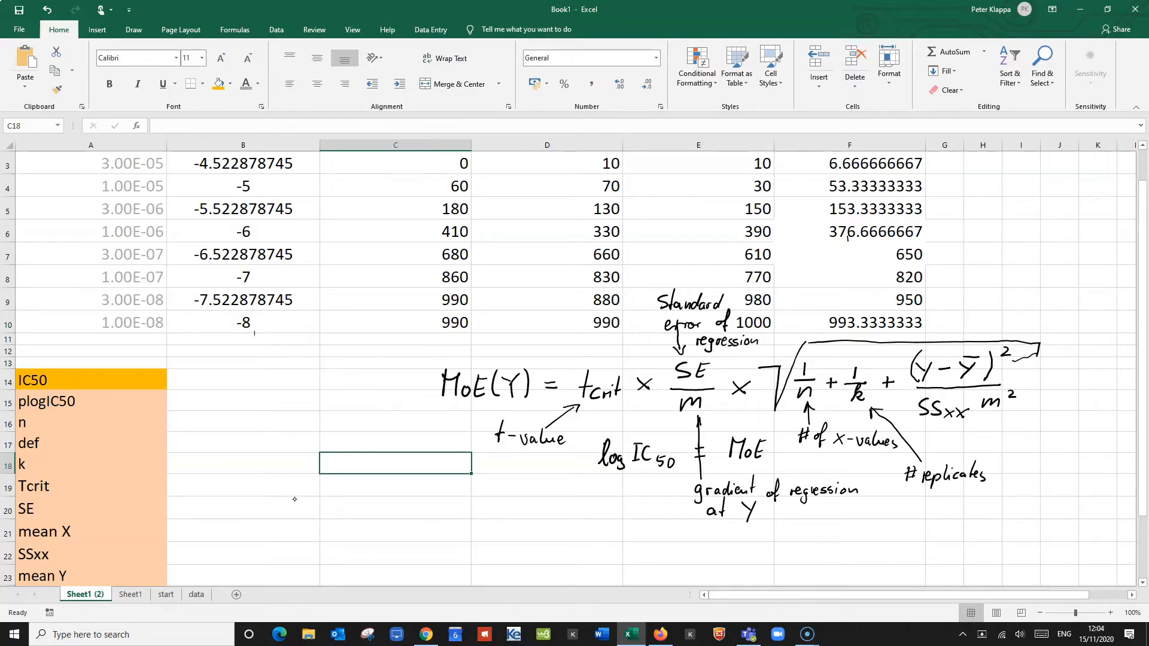
Step: Label Y in the formula's numerator as "evaluation" and Y-bar as "mean read outs", each with an ink arrow
left_click_drag(967, 307, 936, 344)
left_click_drag(1018, 283, 1029, 268)
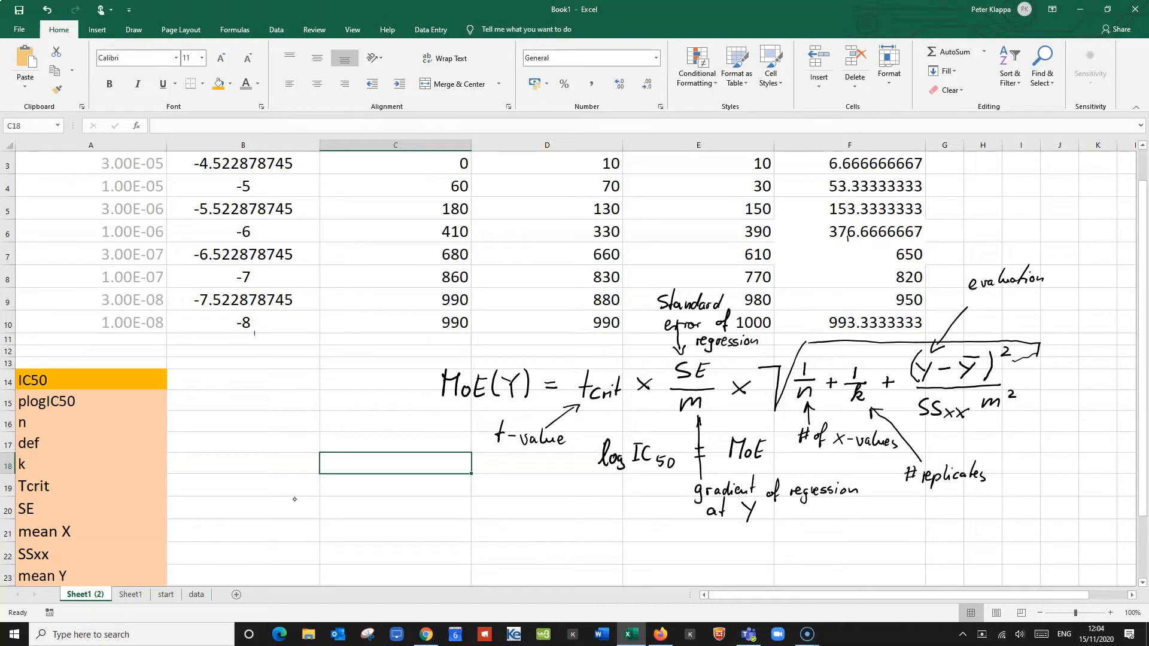
left_click_drag(1007, 314, 991, 346)
left_click_drag(1015, 299, 1091, 306)
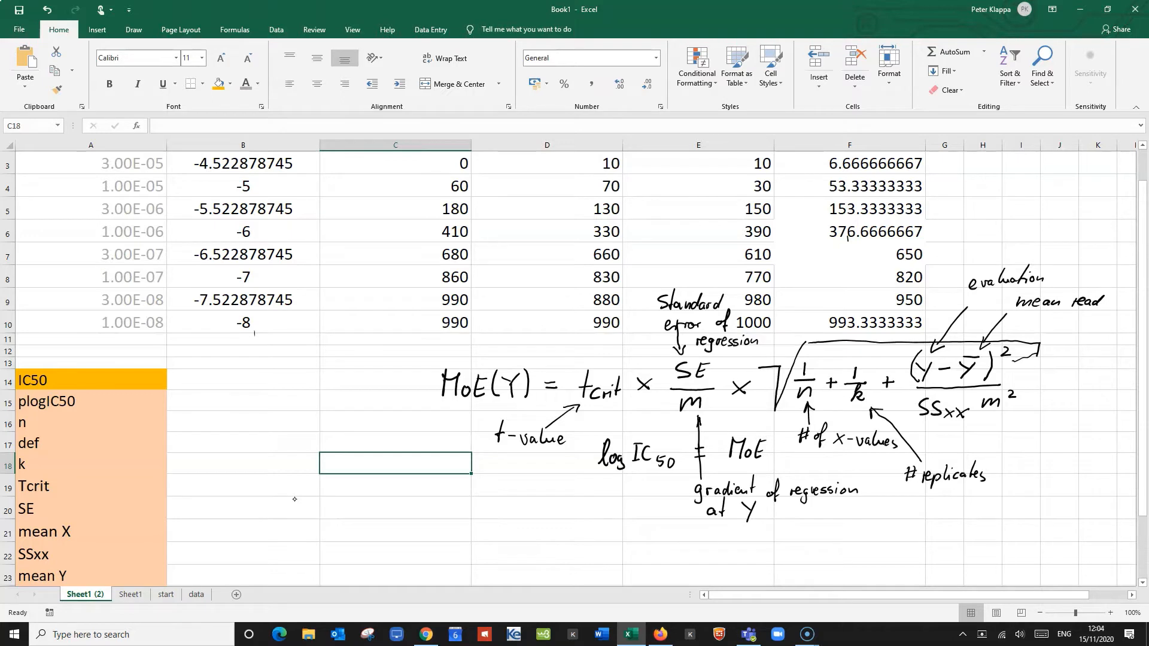
left_click_drag(1062, 320, 1073, 321)
Step: Draw an arrow to SSxx in the MoE formula and label it "Sum of squares of X-values log inhibitor"
left_click_drag(951, 427, 975, 458)
left_click_drag(1011, 449, 1068, 447)
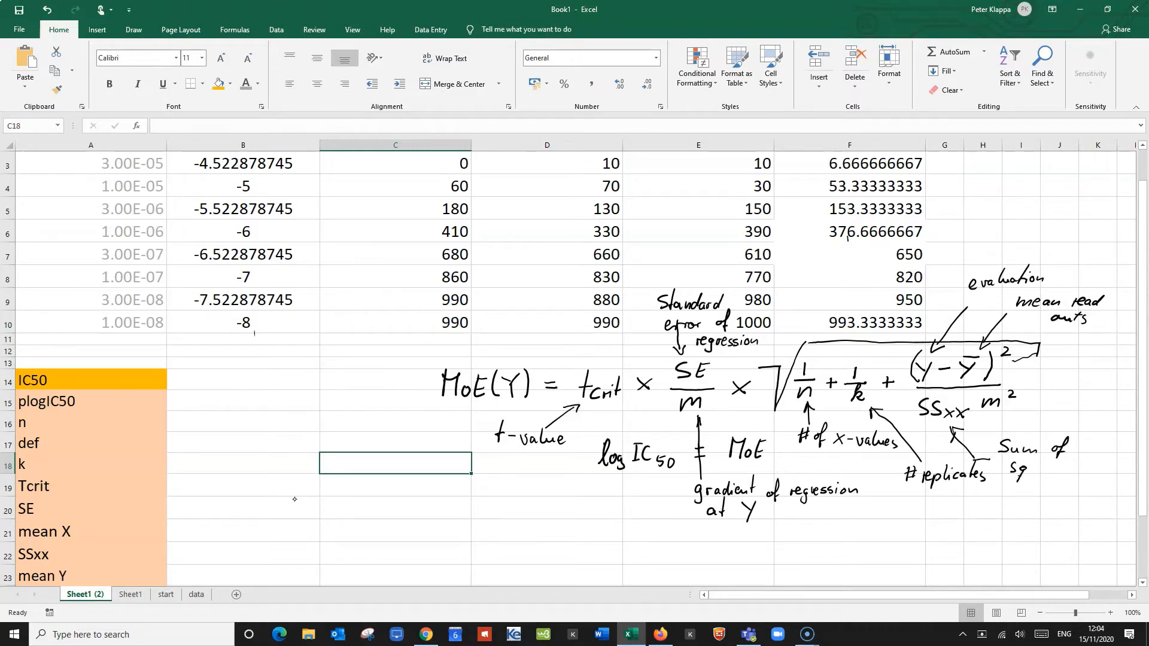
left_click_drag(1029, 472, 1057, 469)
mouse_move(1027, 493)
left_mouse_down()
mouse_move(1012, 506)
mouse_move(1036, 500)
left_mouse_up()
mouse_move(1042, 497)
left_mouse_down()
mouse_move(1043, 506)
mouse_move(1084, 502)
mouse_move(1012, 530)
mouse_move(1022, 529)
left_mouse_up()
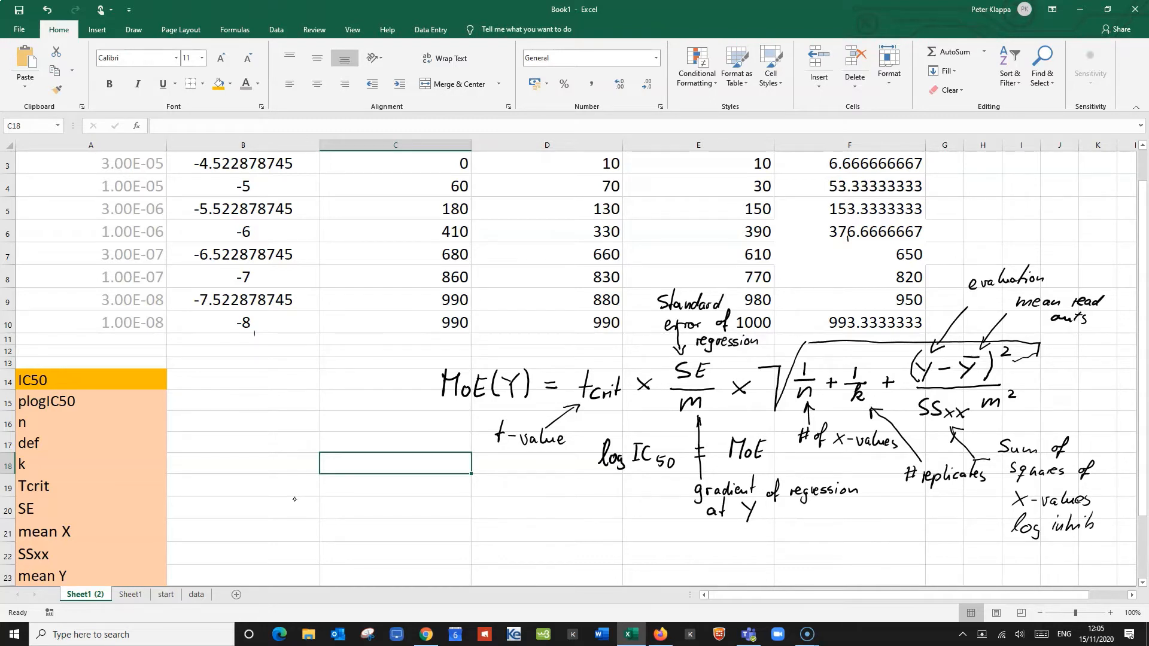
mouse_move(1110, 511)
left_mouse_down()
mouse_move(1105, 530)
mouse_move(1125, 523)
left_mouse_up()
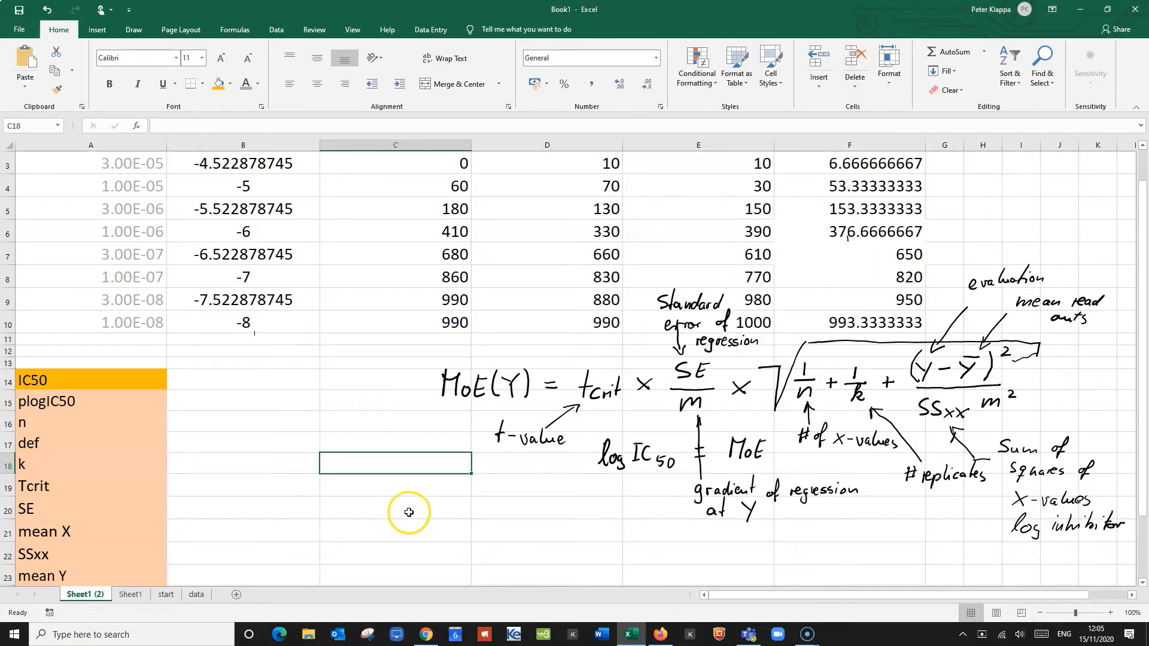
Step: Switch to Sheet1 and examine the log inhibitor value and the three read intensities in row 2
scroll(491, 479, "up", 1)
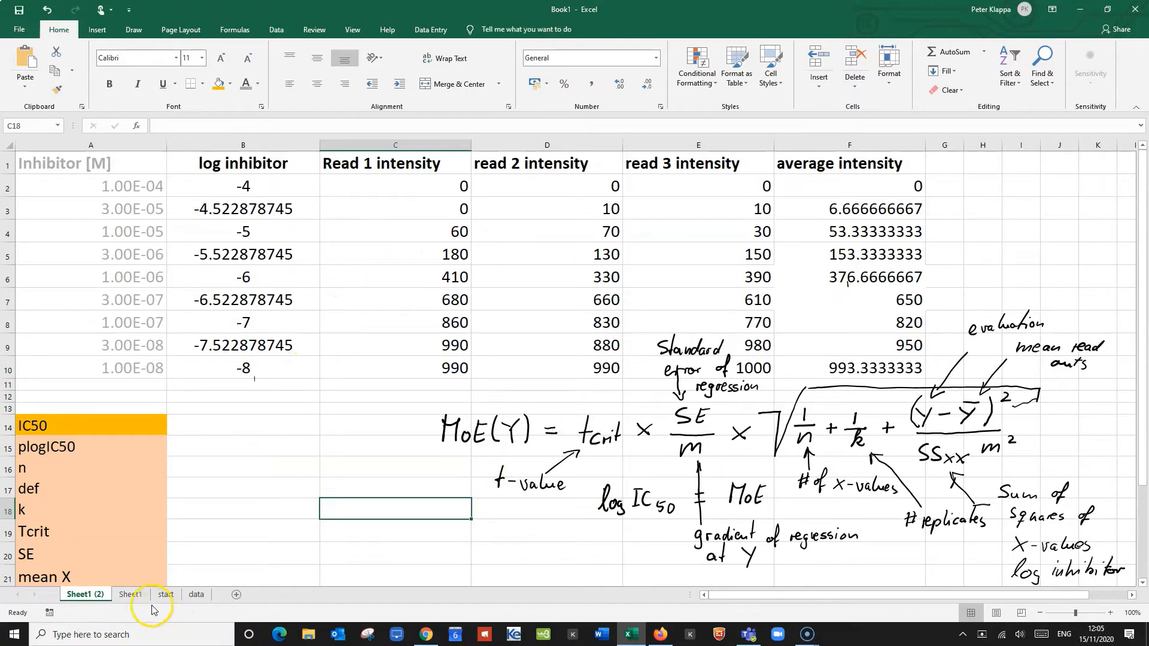
left_click(131, 594)
scroll(456, 427, "up", 3)
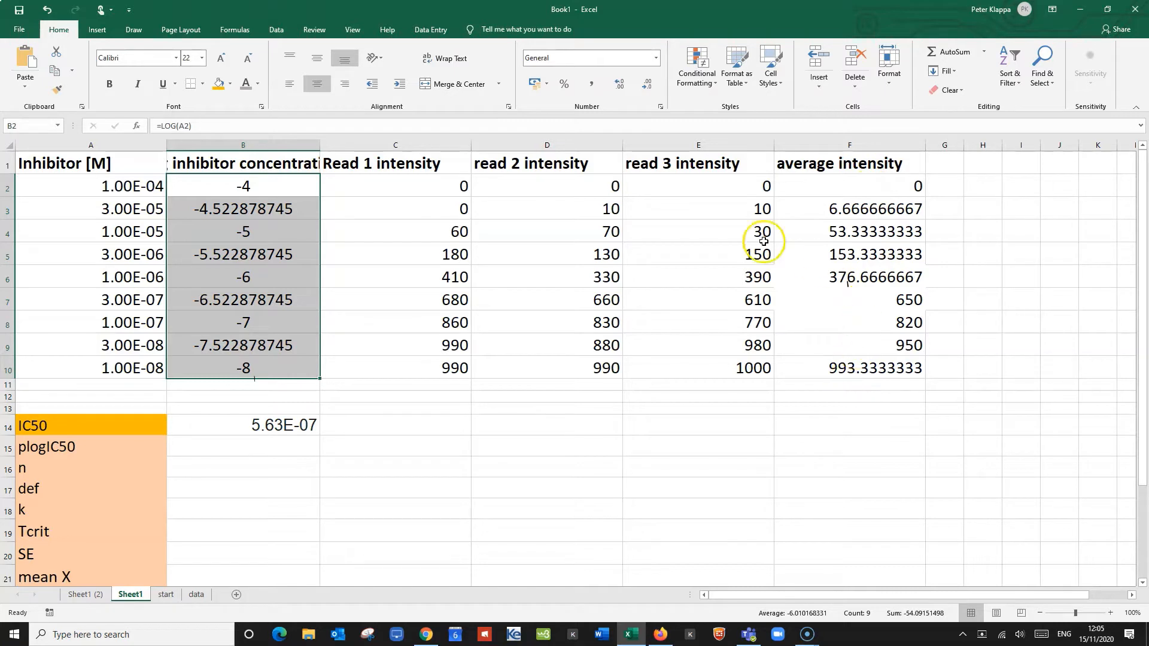
left_click(236, 185)
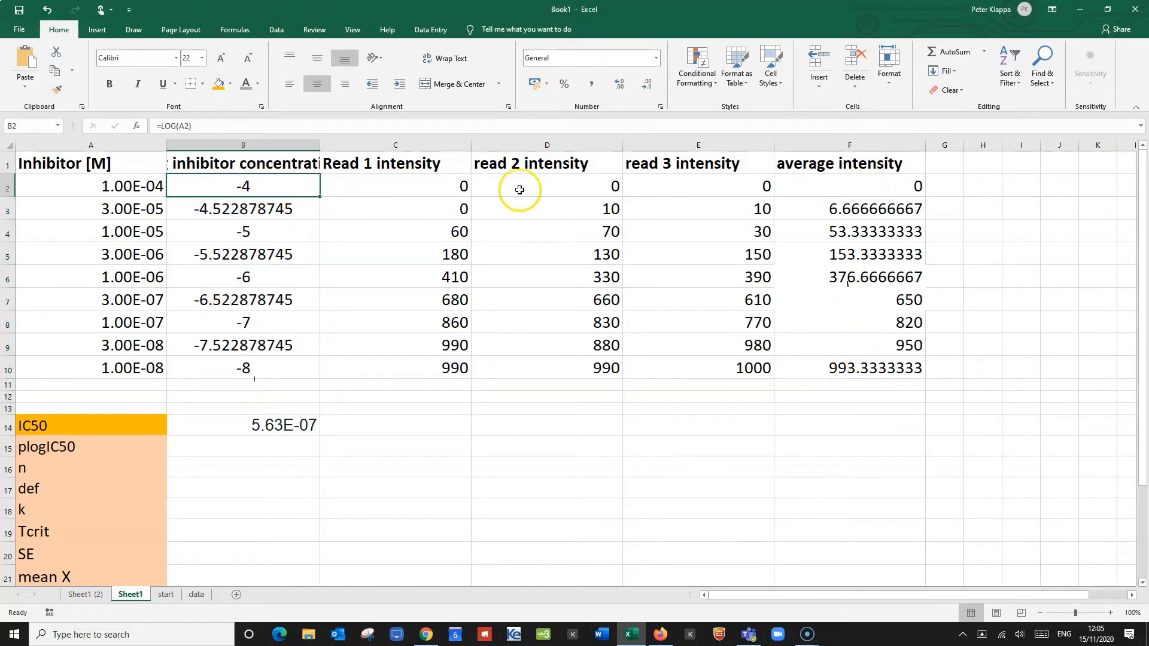
left_click(436, 188)
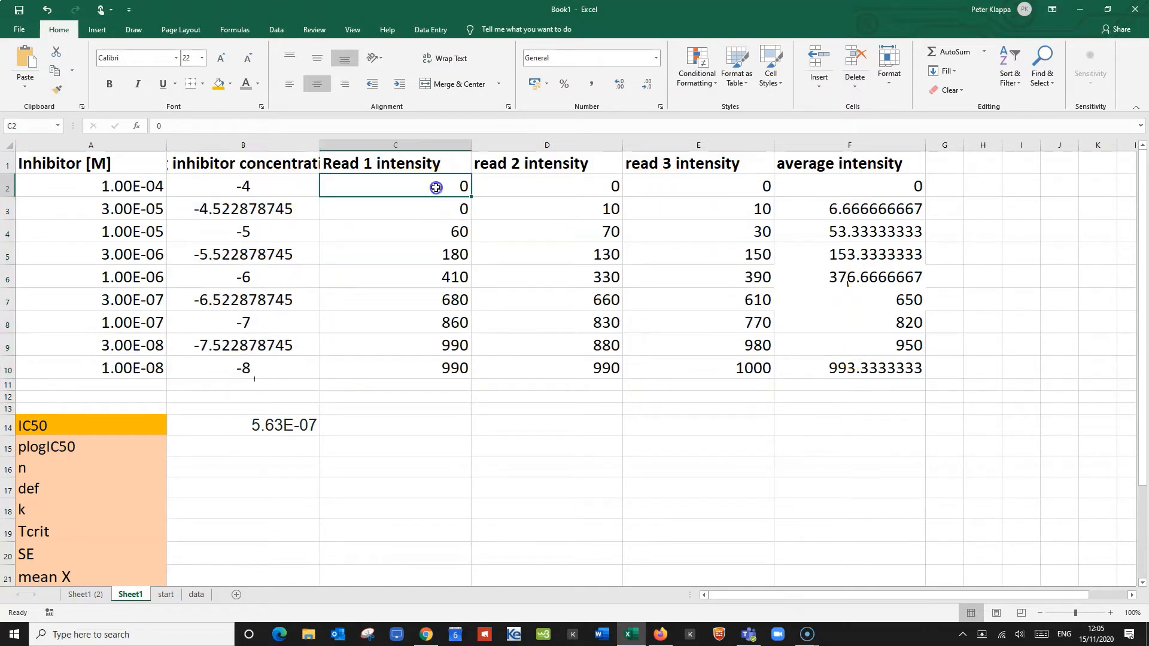
left_click(562, 192)
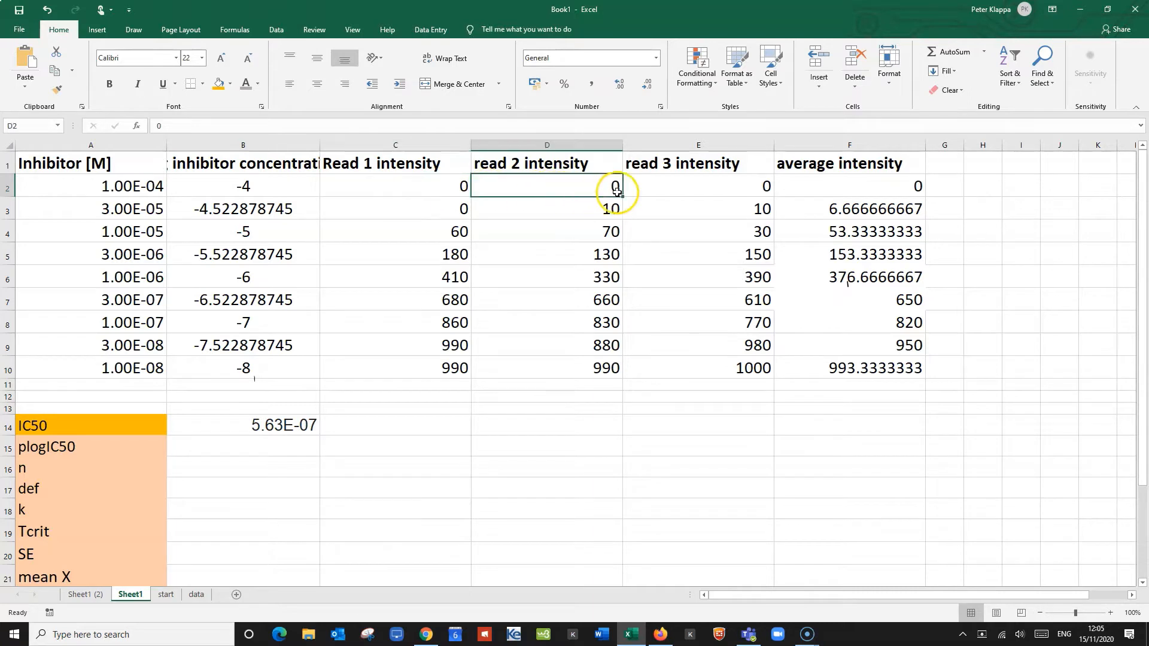
left_click(718, 191)
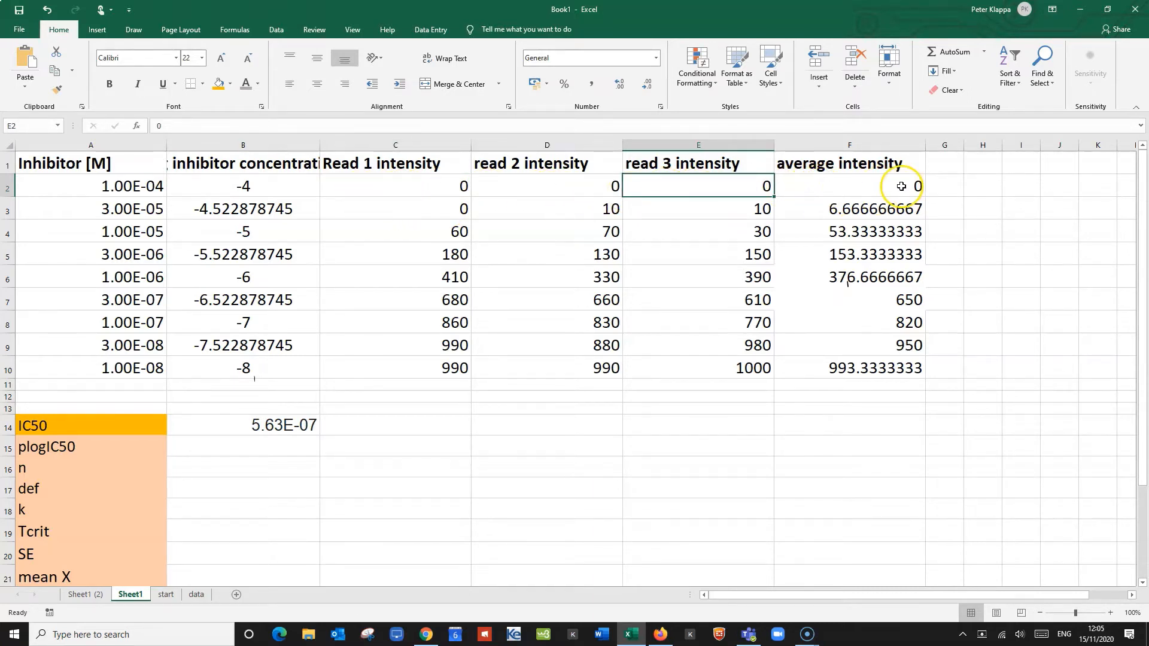
Step: Calculate the average intensity in F2 with =AVERAGE(C2:E2) and fill the formula down to F10
double_click(902, 188)
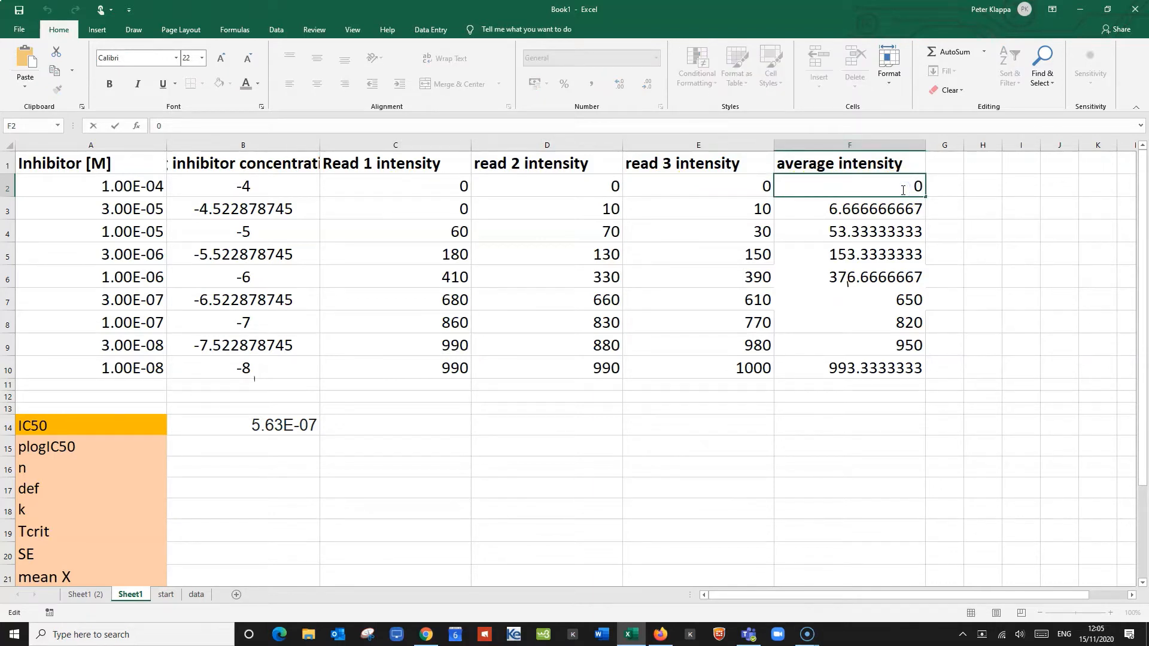
key("BackSpace")
type("=")
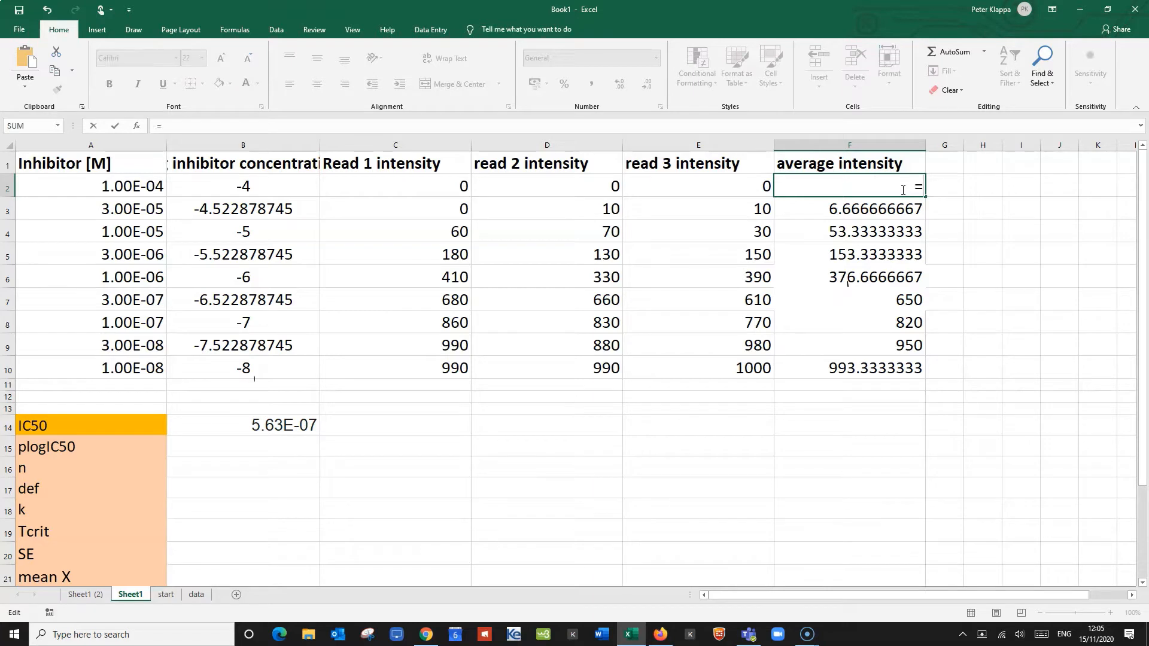
type("average(")
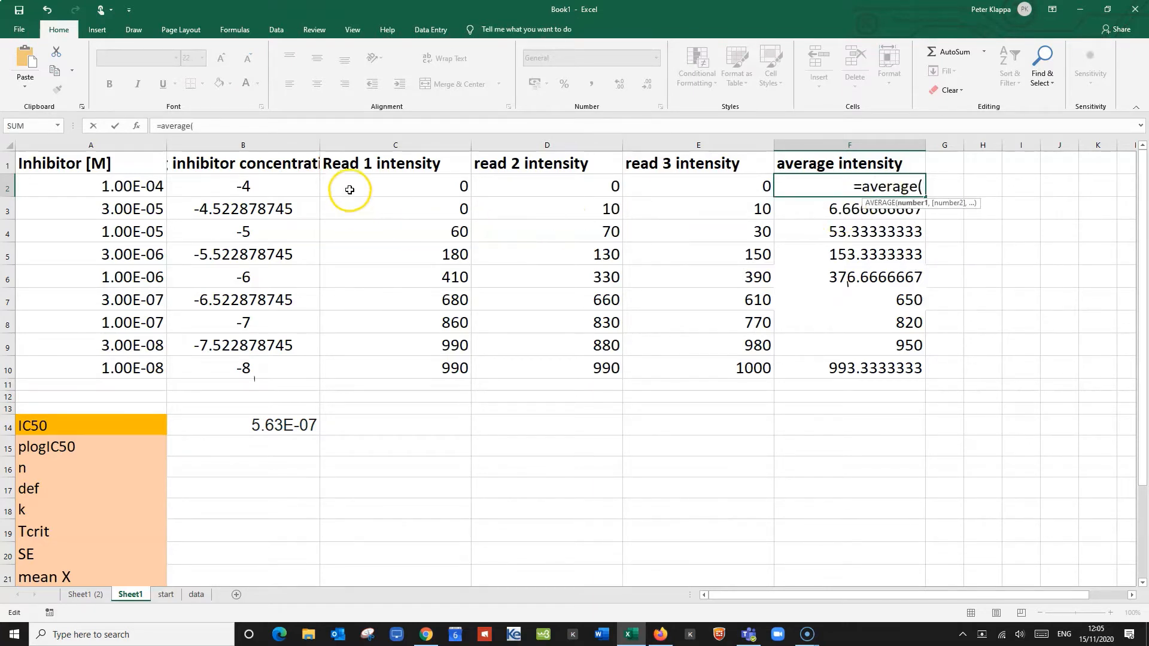
left_click_drag(403, 192, 715, 188)
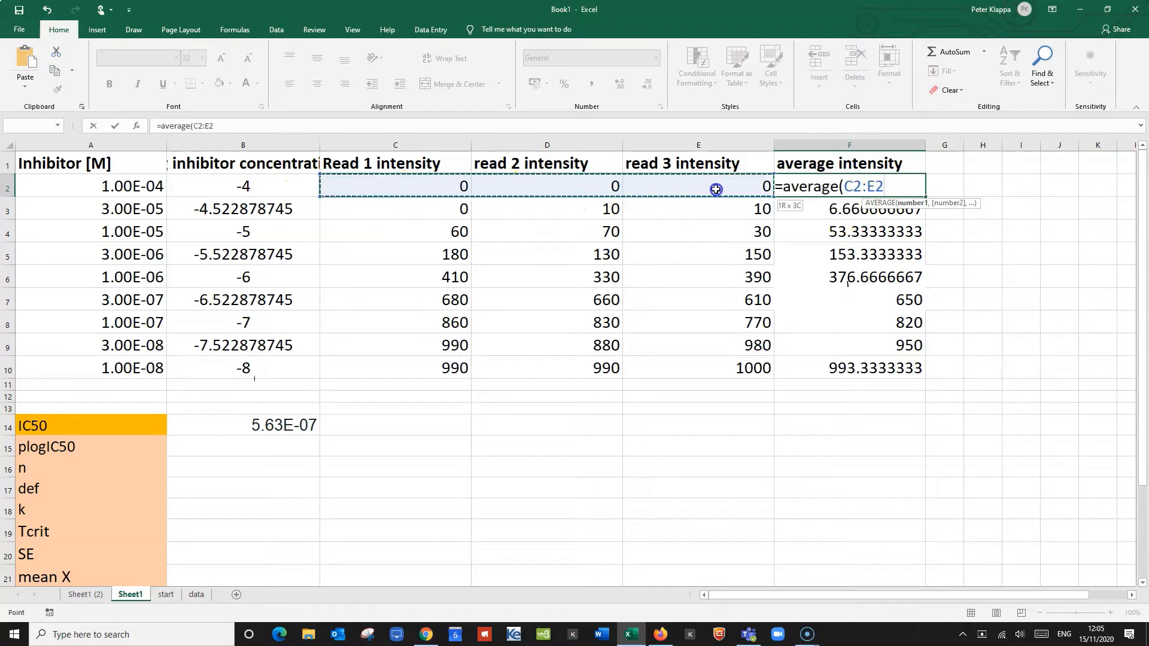
type(")")
key("Return")
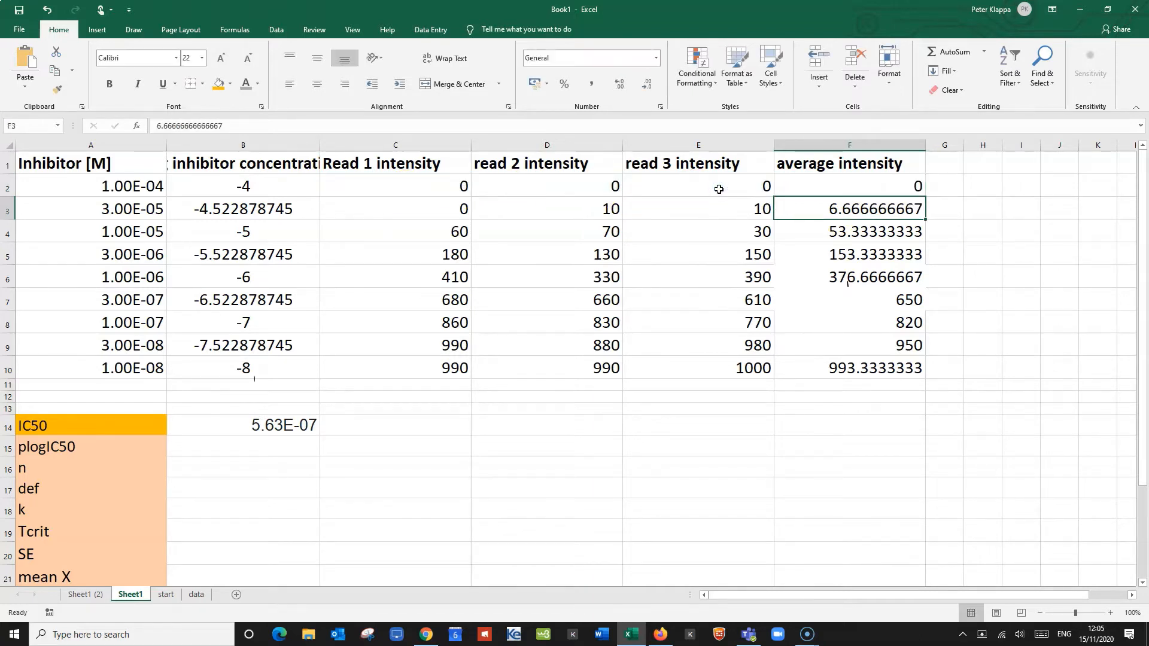
left_click(910, 185)
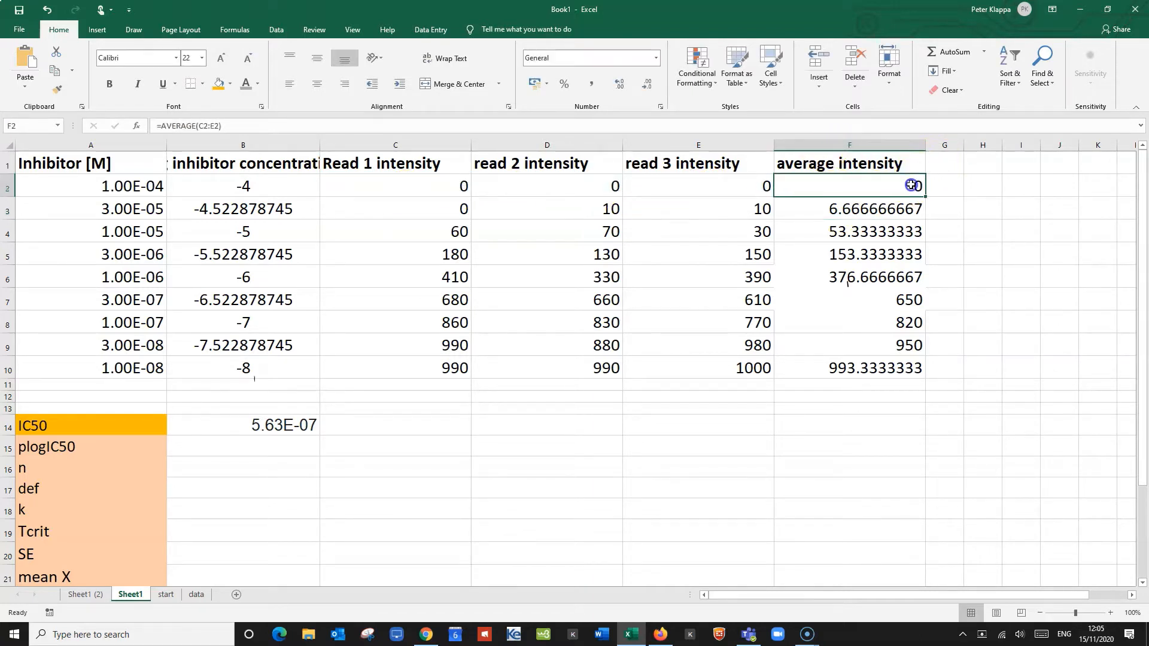
left_click_drag(926, 195, 903, 375)
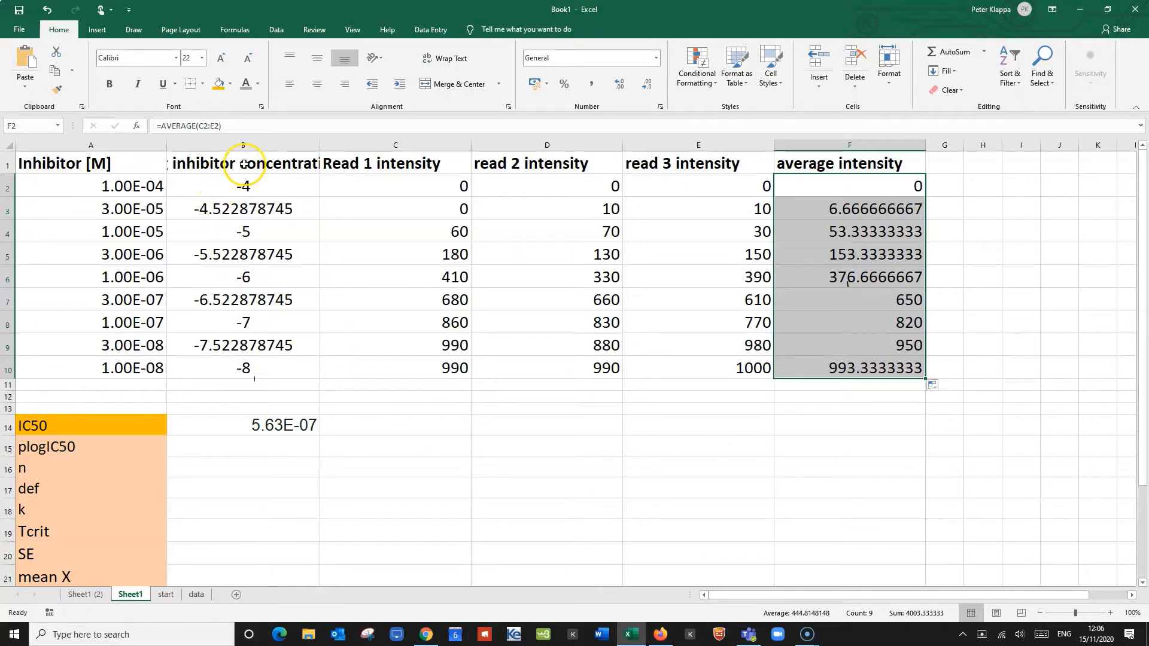
Step: Insert a markers-only scatter chart of B1:F10 and enlarge it to span roughly columns C to G
left_click_drag(244, 164, 826, 375)
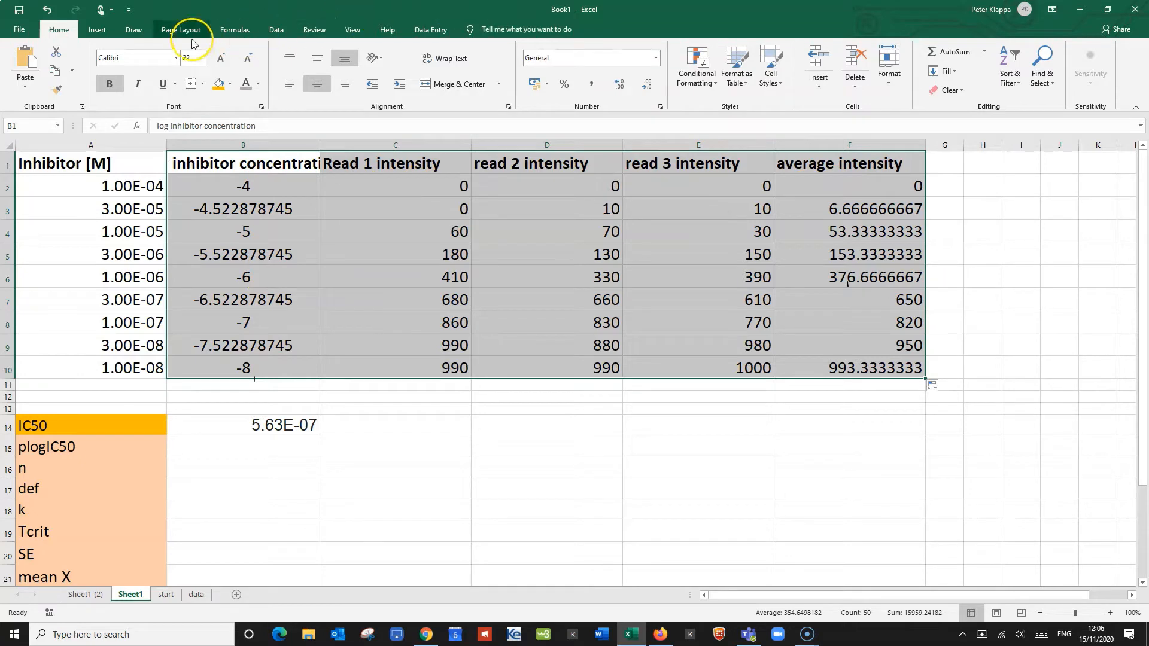
left_click(96, 30)
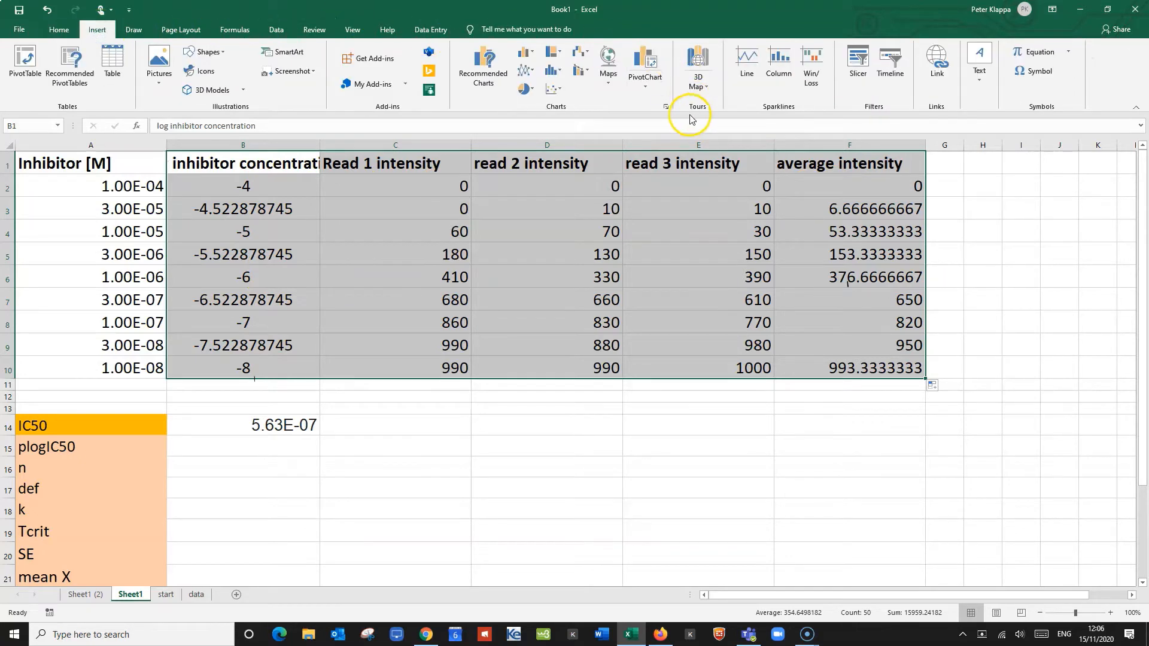
left_click(554, 90)
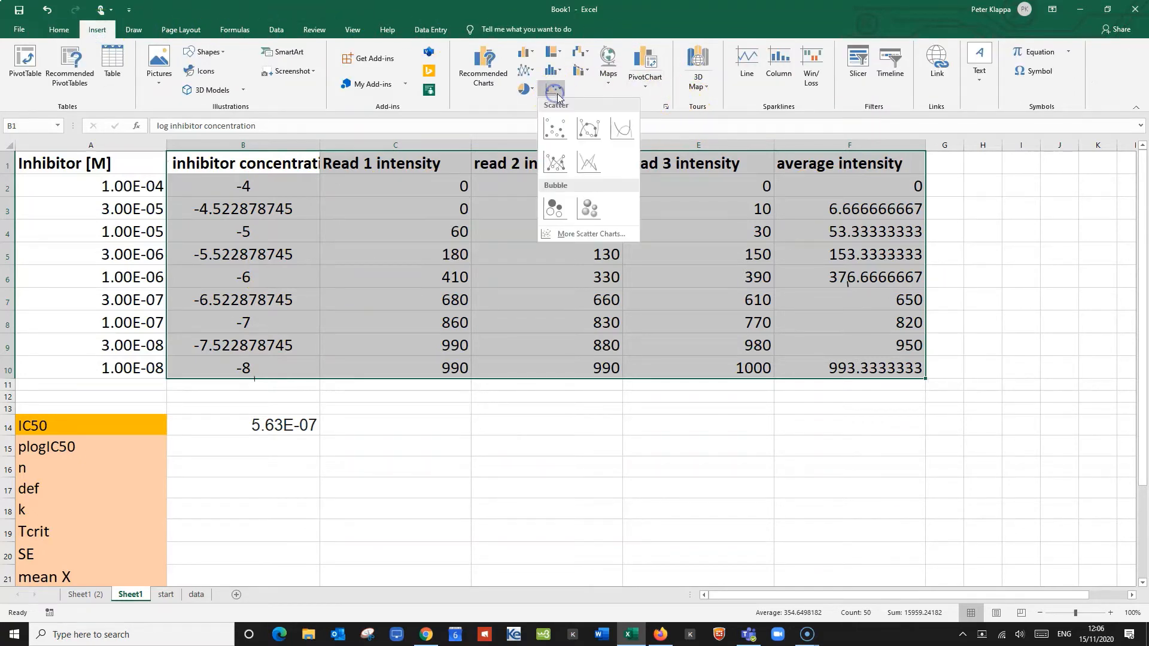
left_click(561, 128)
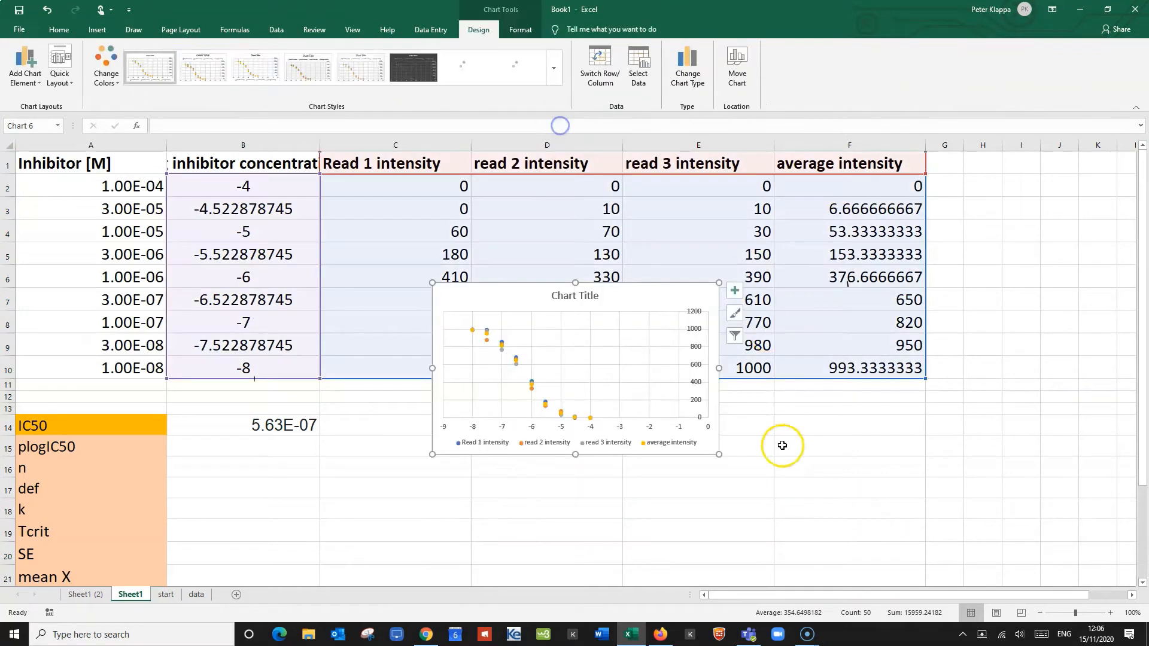
left_click_drag(720, 455, 879, 576)
scroll(772, 447, "down", 3)
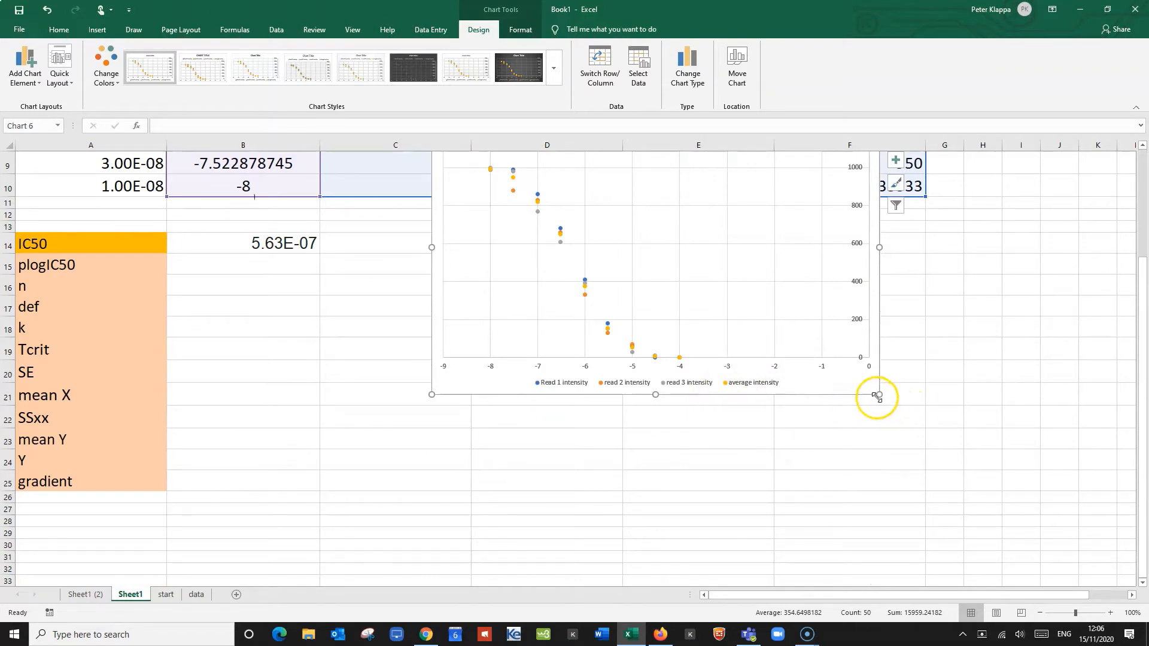
left_click_drag(879, 394, 958, 466)
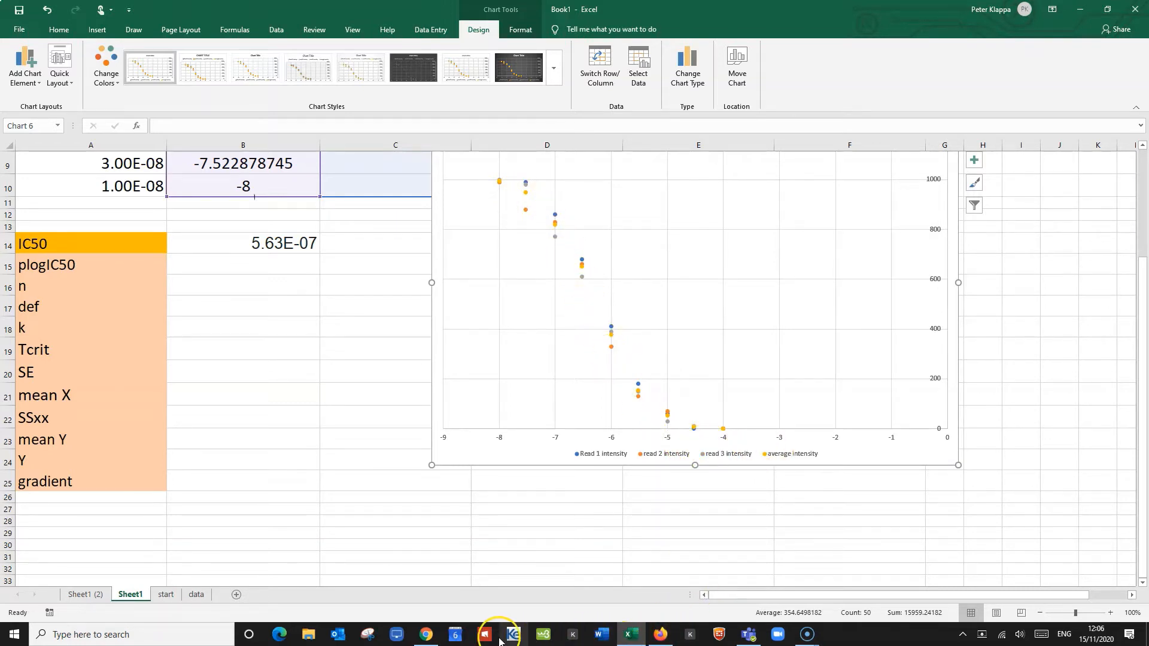
Step: Compare the online IC50 calculator's results plot in Chrome with the scatter chart on Sheet1 in Excel
left_click(429, 634)
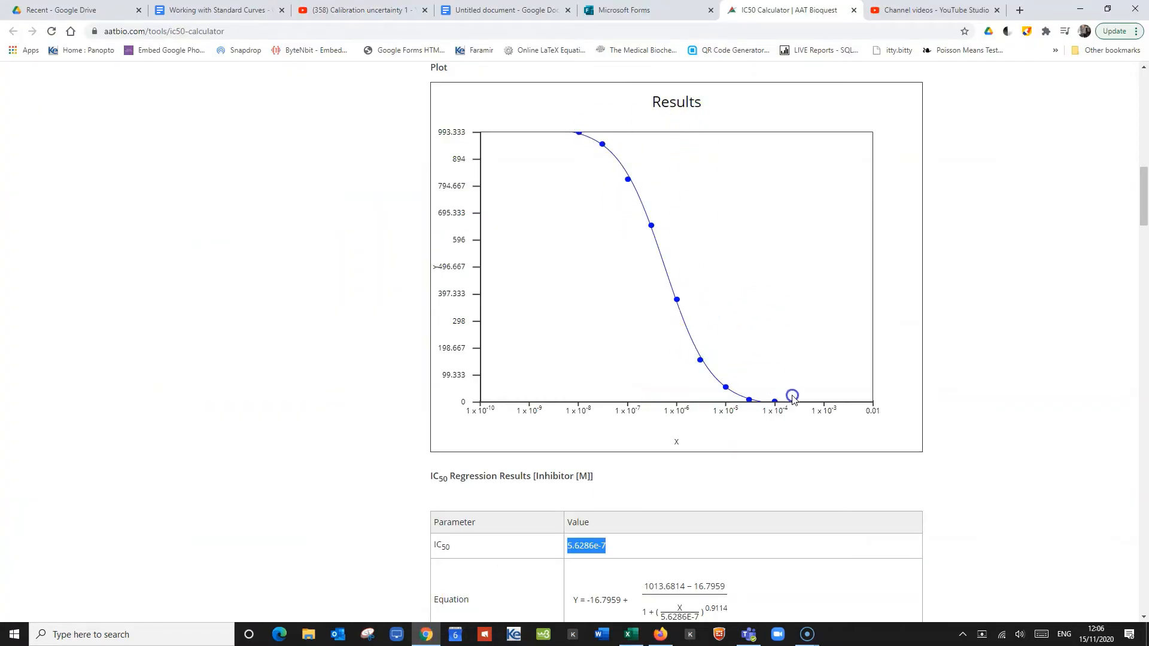
left_click(426, 634)
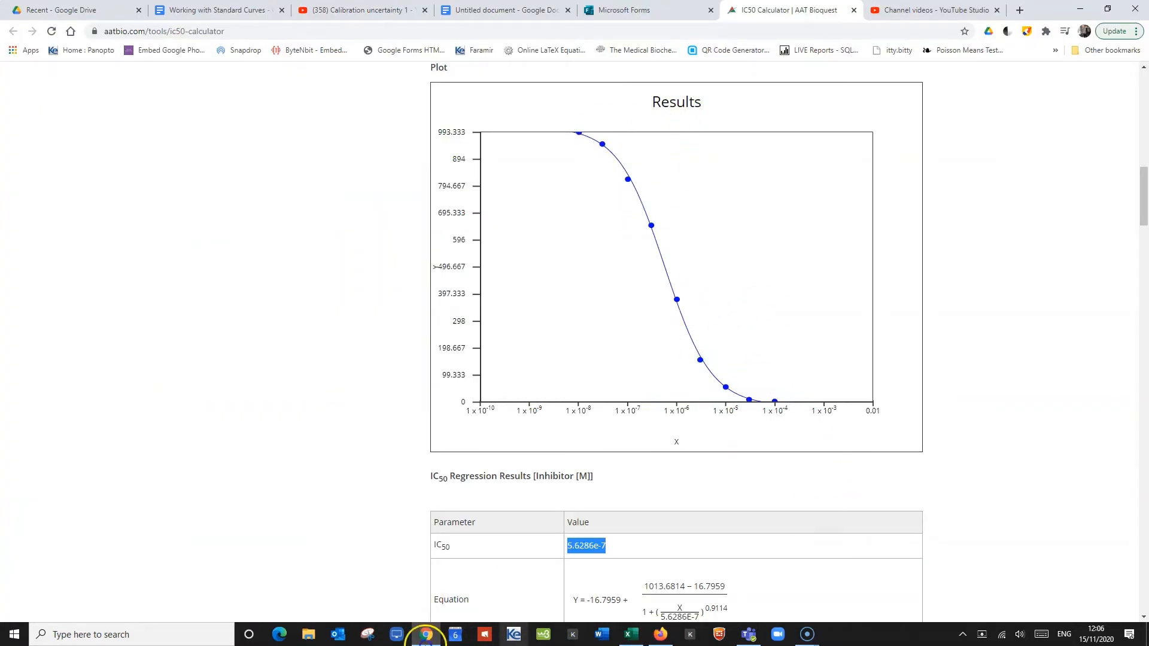
left_click(631, 635)
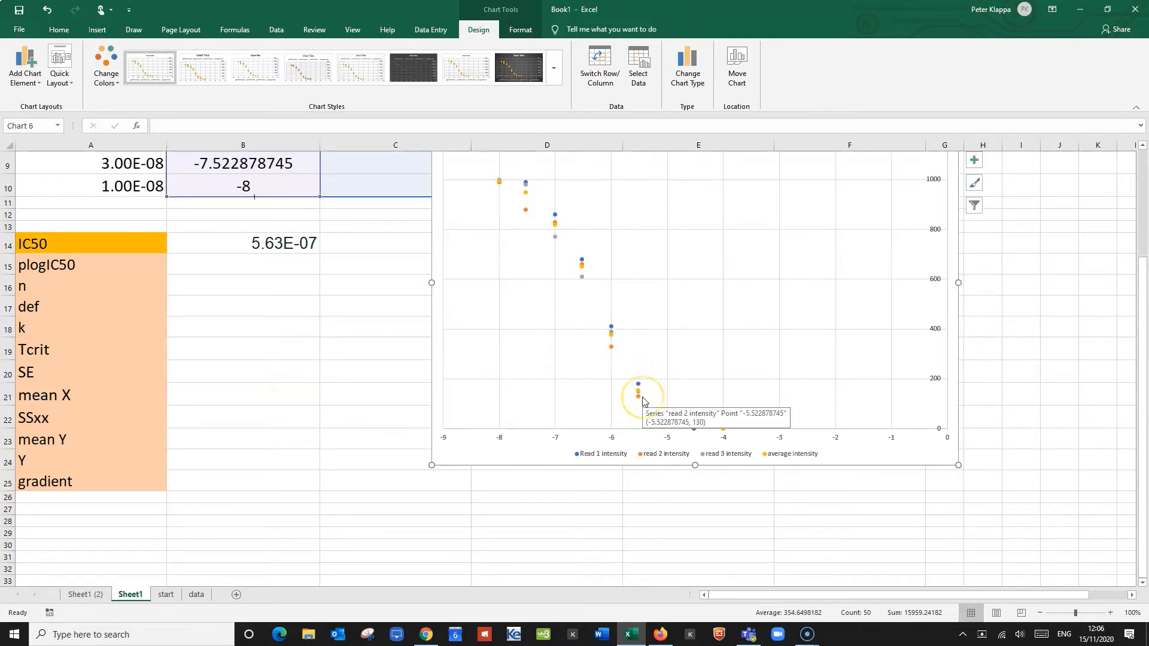
scroll(681, 361, "up", 3)
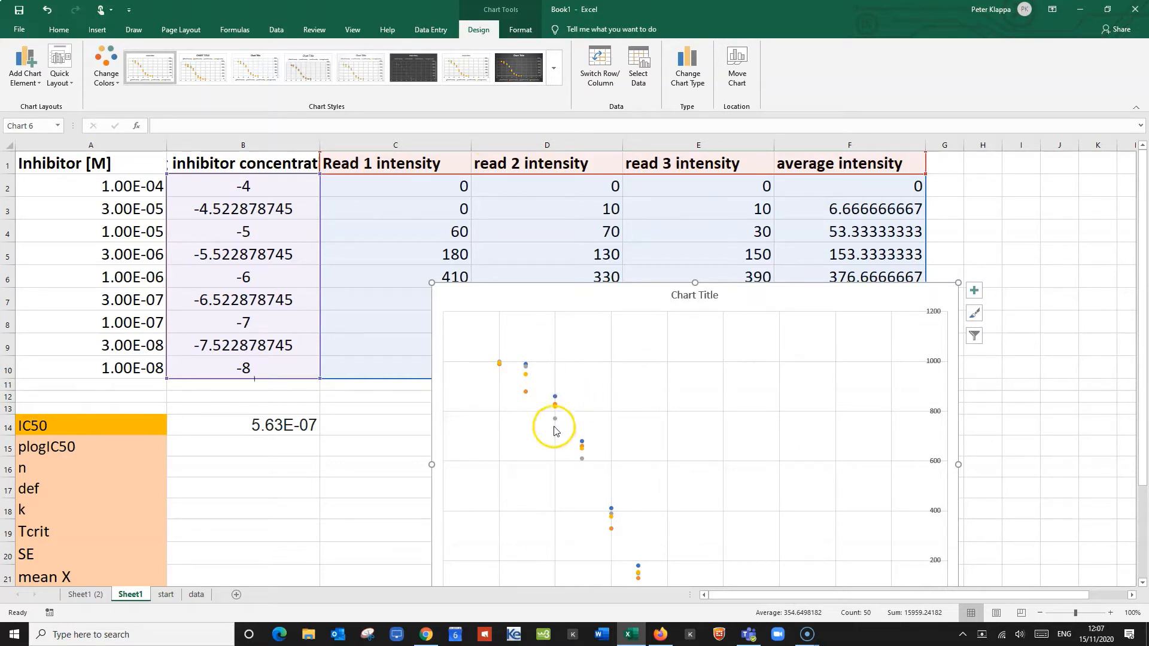
mouse_move(556, 402)
scroll(802, 345, "down", 2)
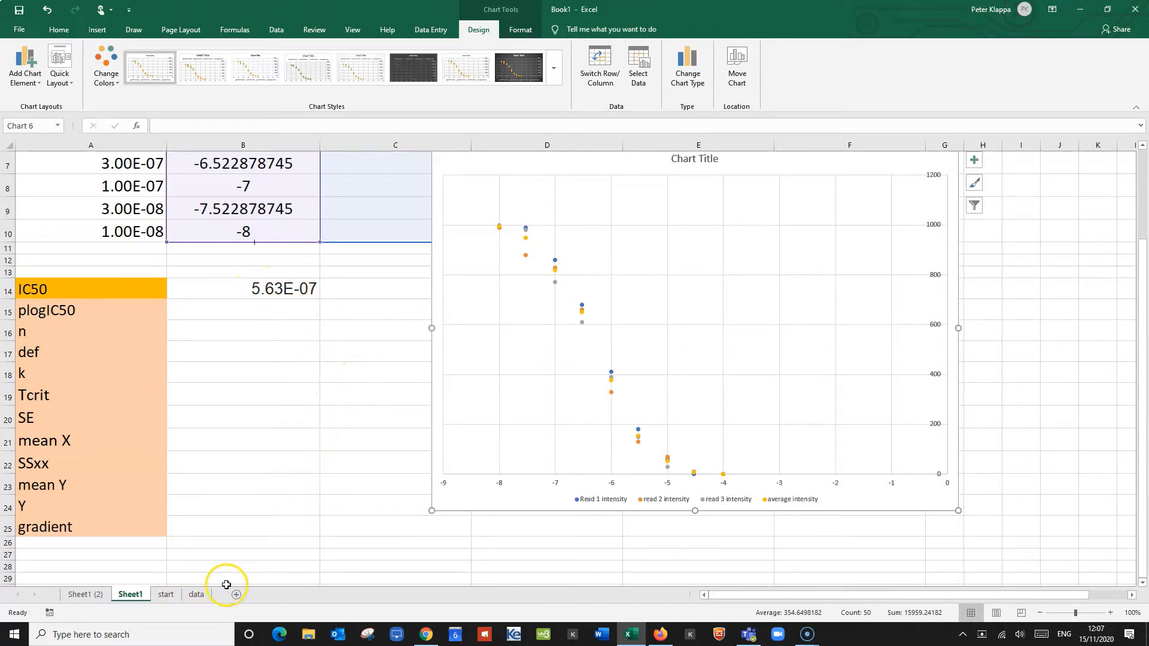
Step: Copy the IC50 value 0.00000056286 from B14 on Sheet1 into B14 on Sheet1 (2)
left_click(84, 596)
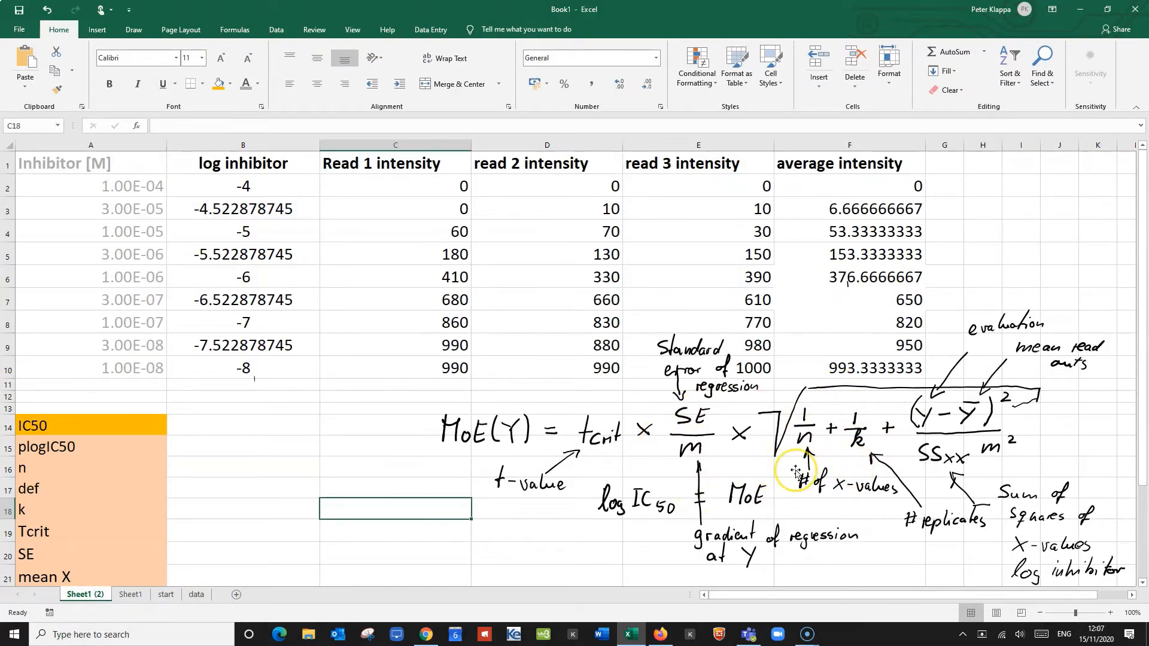
scroll(796, 471, "down", 2)
scroll(796, 474, "up", 2)
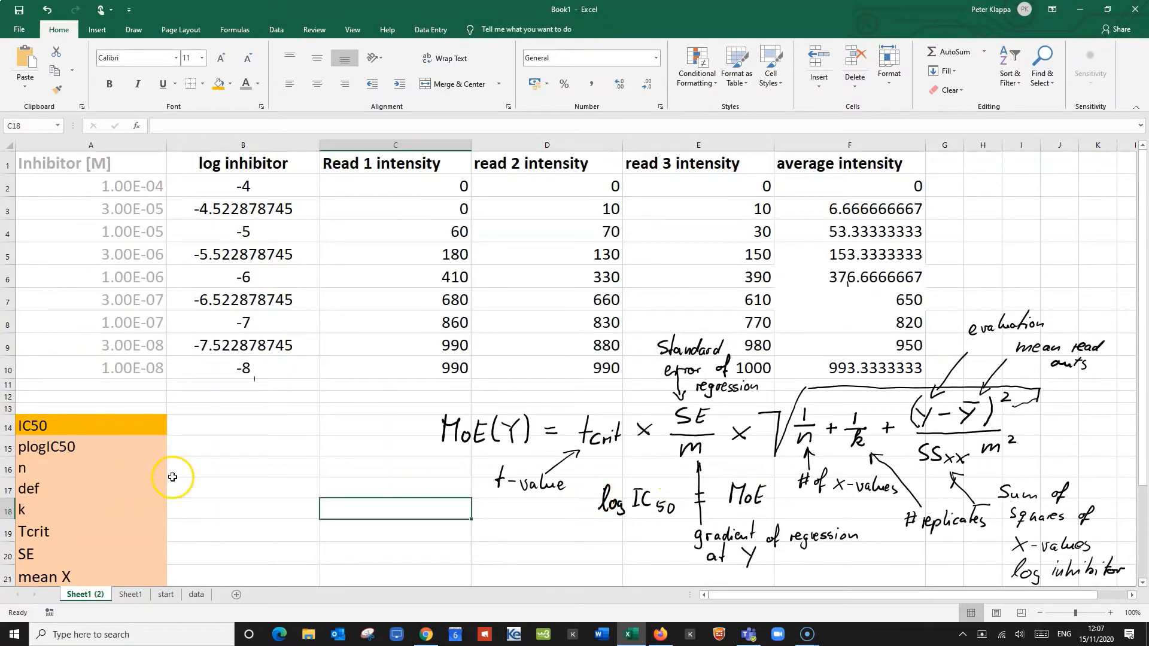
left_click(220, 428)
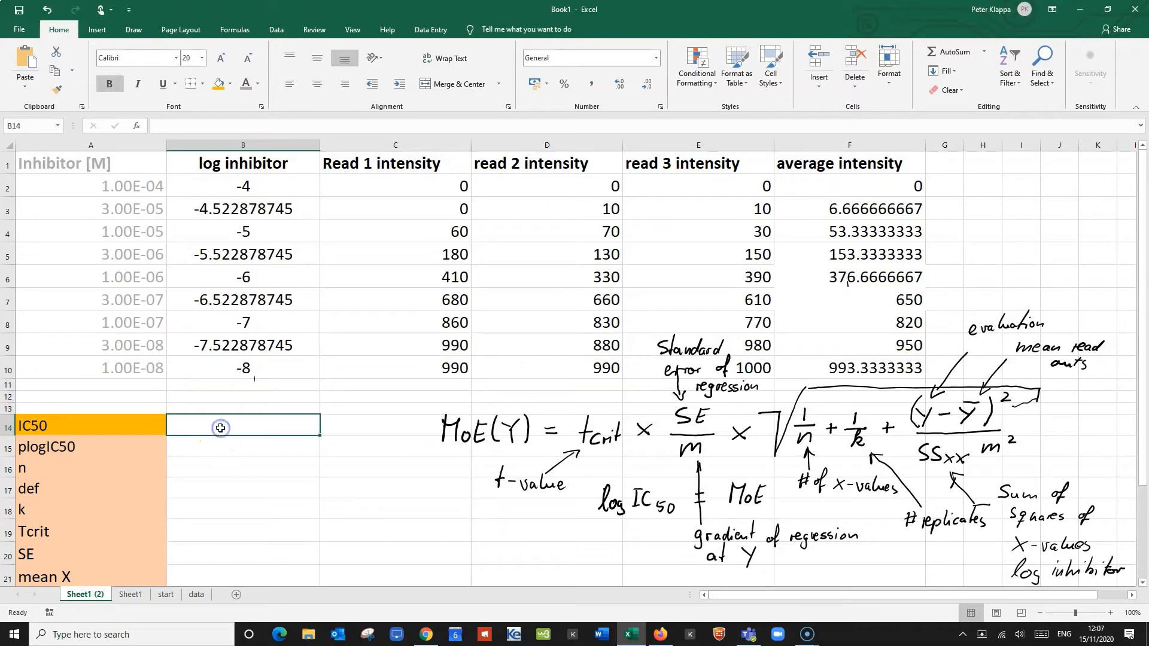
scroll(100, 581, "down", 1)
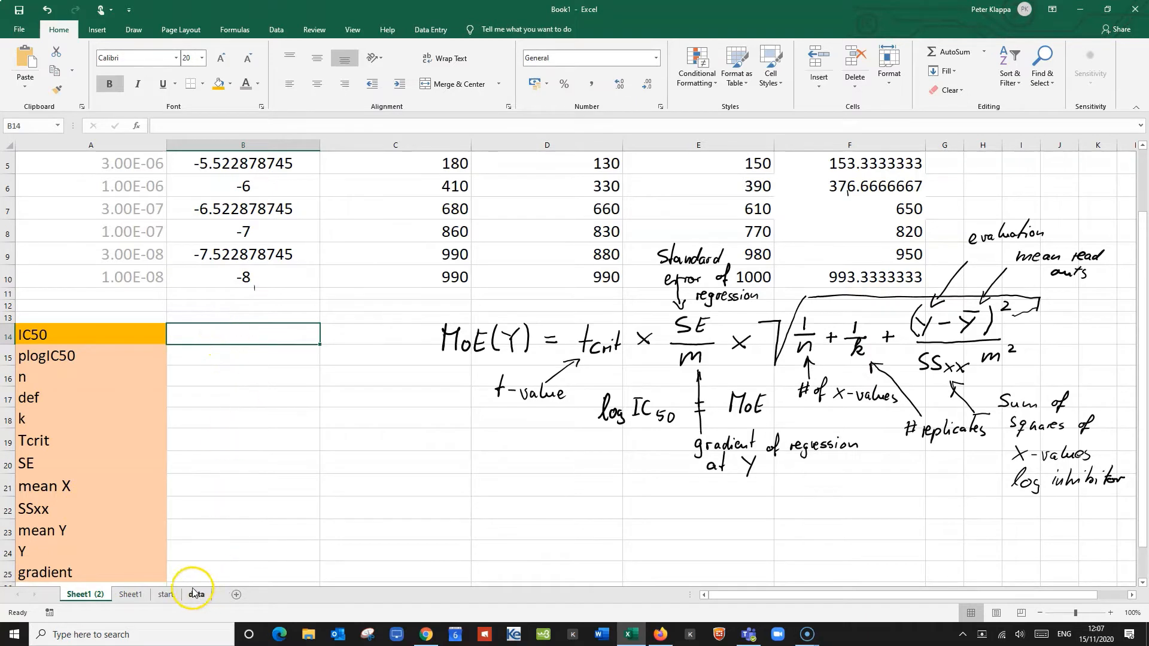
left_click(131, 594)
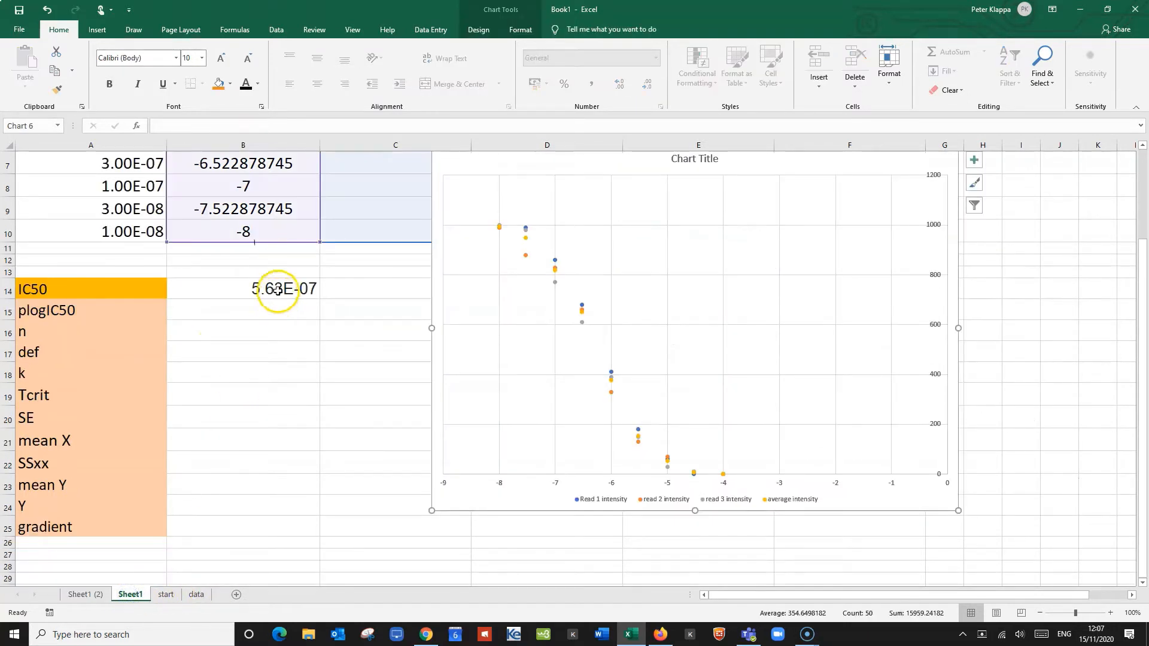
left_click(278, 290)
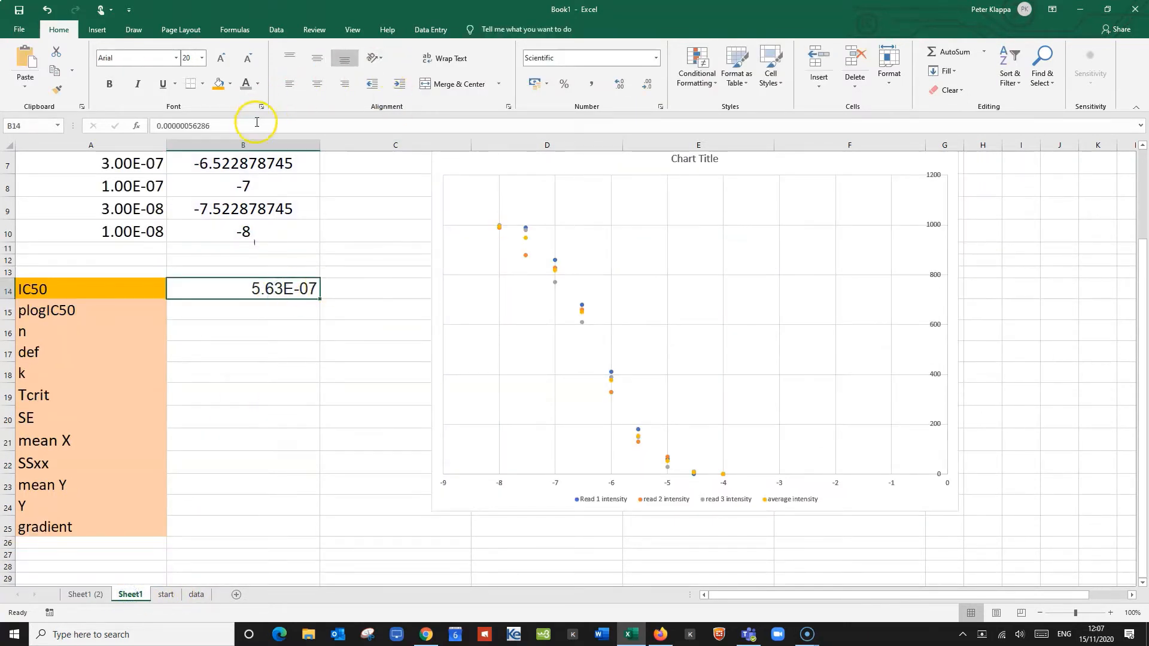
left_click_drag(255, 127, 109, 127)
key("ctrl+c")
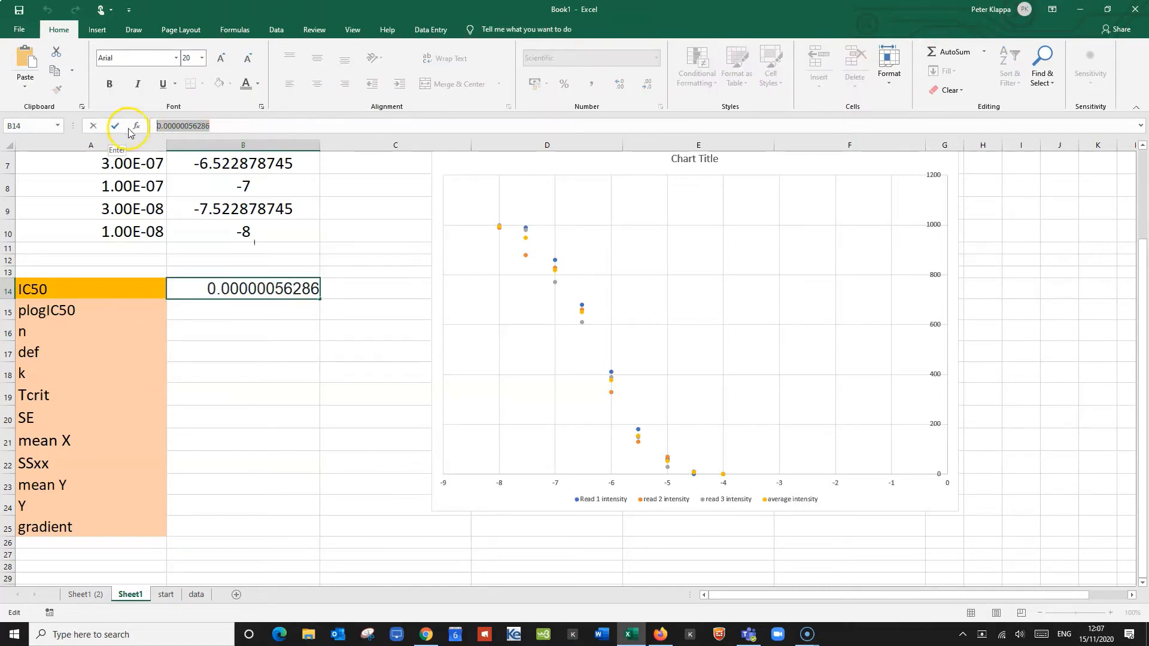
left_click(89, 594)
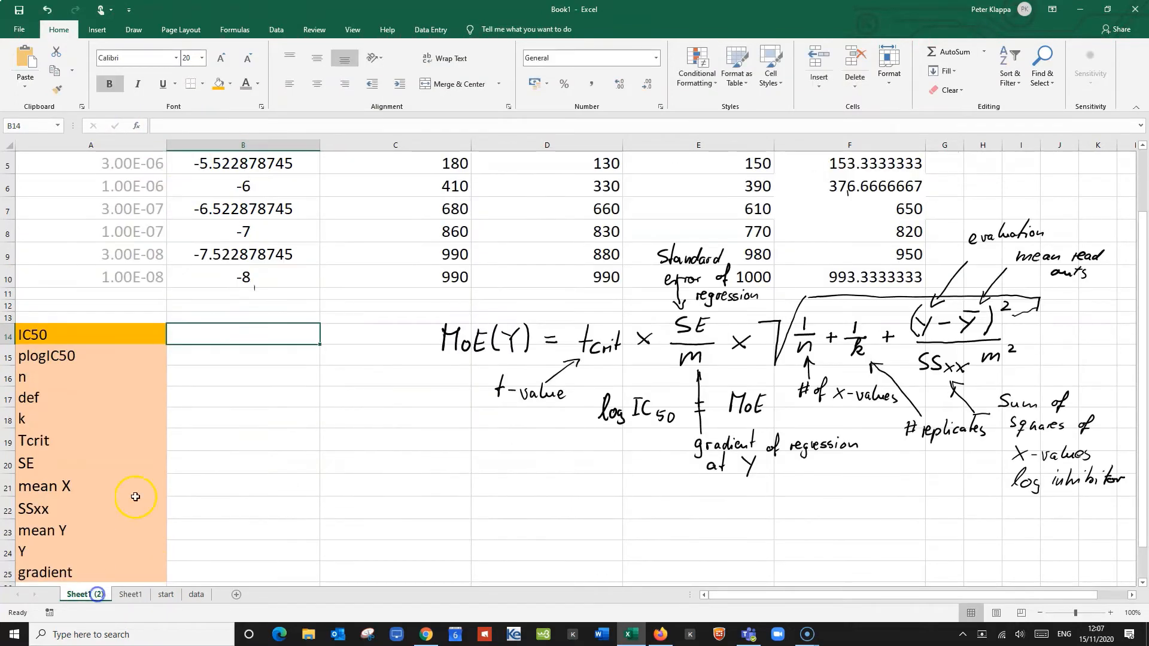
key("ctrl+v")
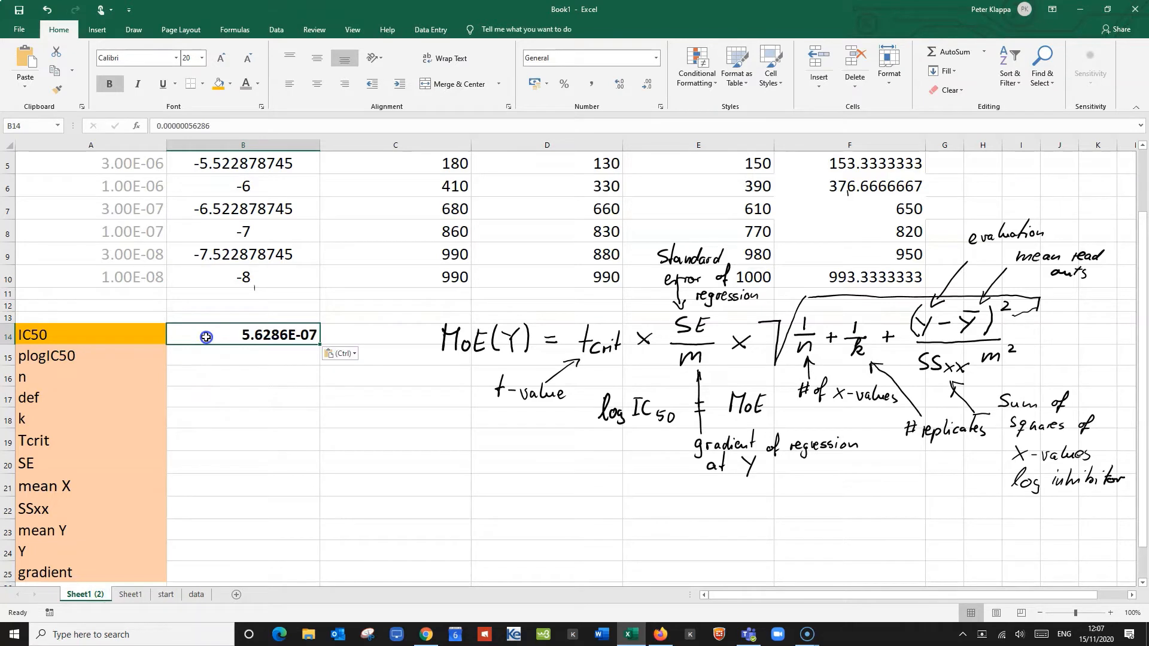
Step: Calculate the plogIC50 in B15 with the formula =-LOG(B14)
left_click(222, 353)
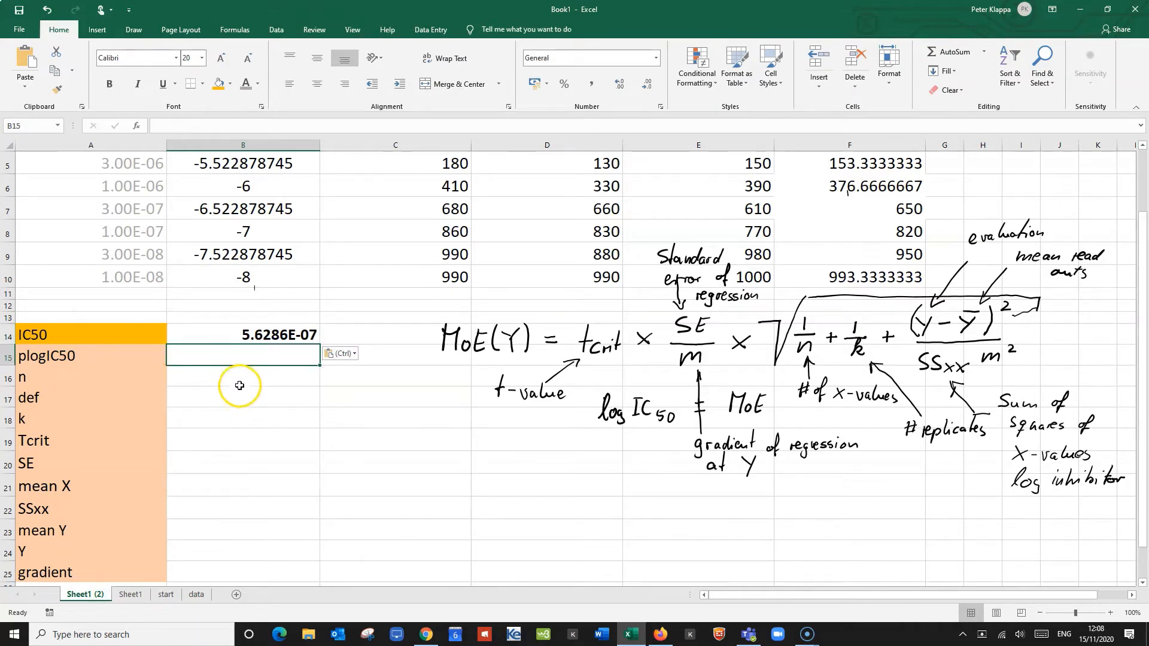
double_click(252, 353)
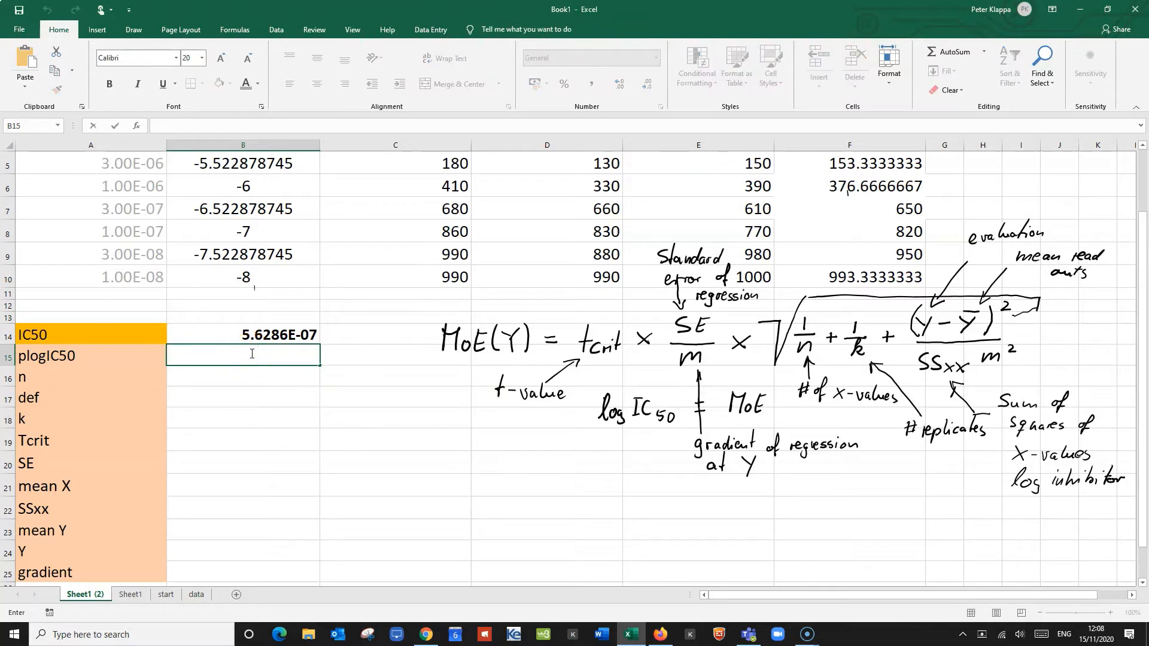
type("=-")
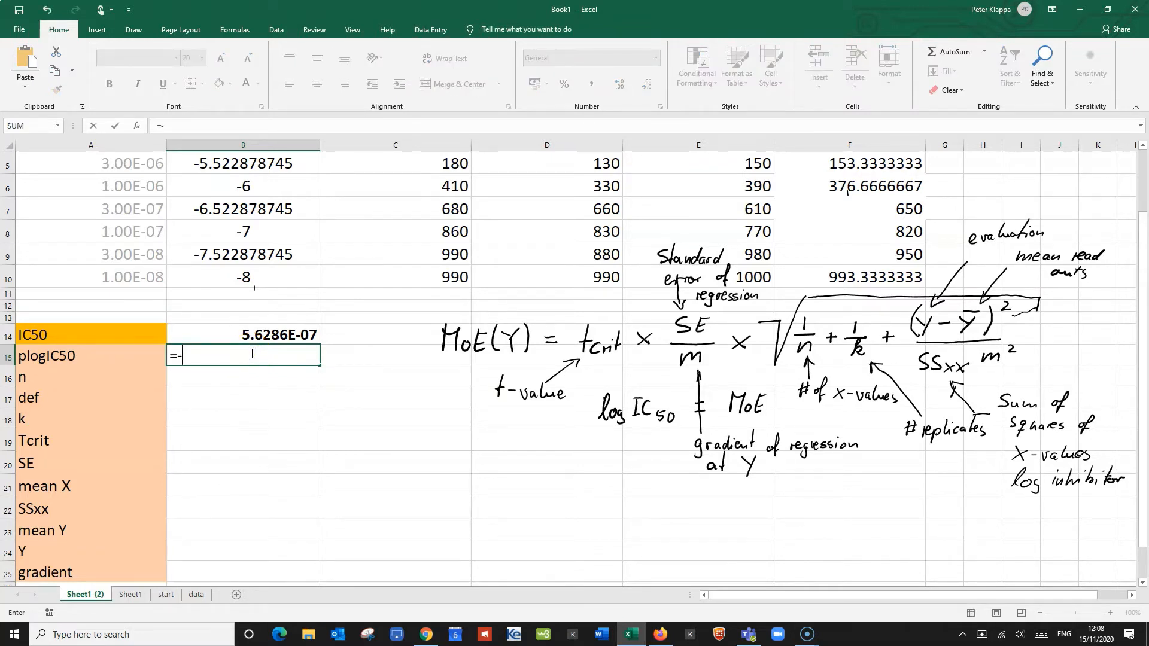
type("lg")
key("BackSpace")
key("BackSpace")
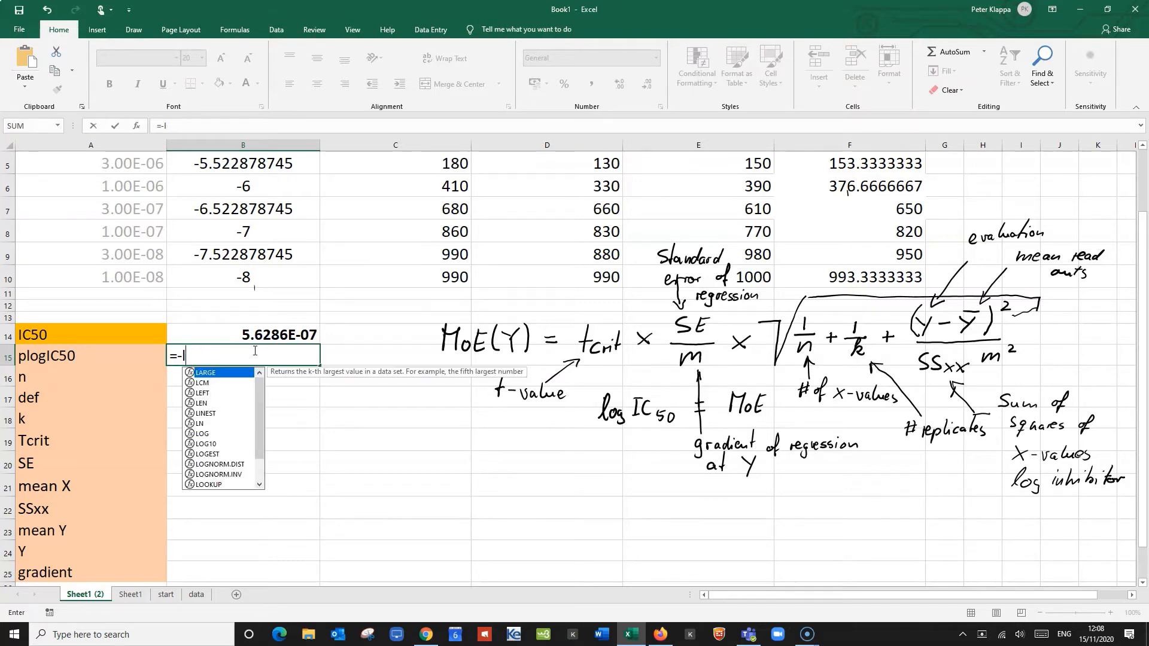
type("g")
key("BackSpace")
type("o")
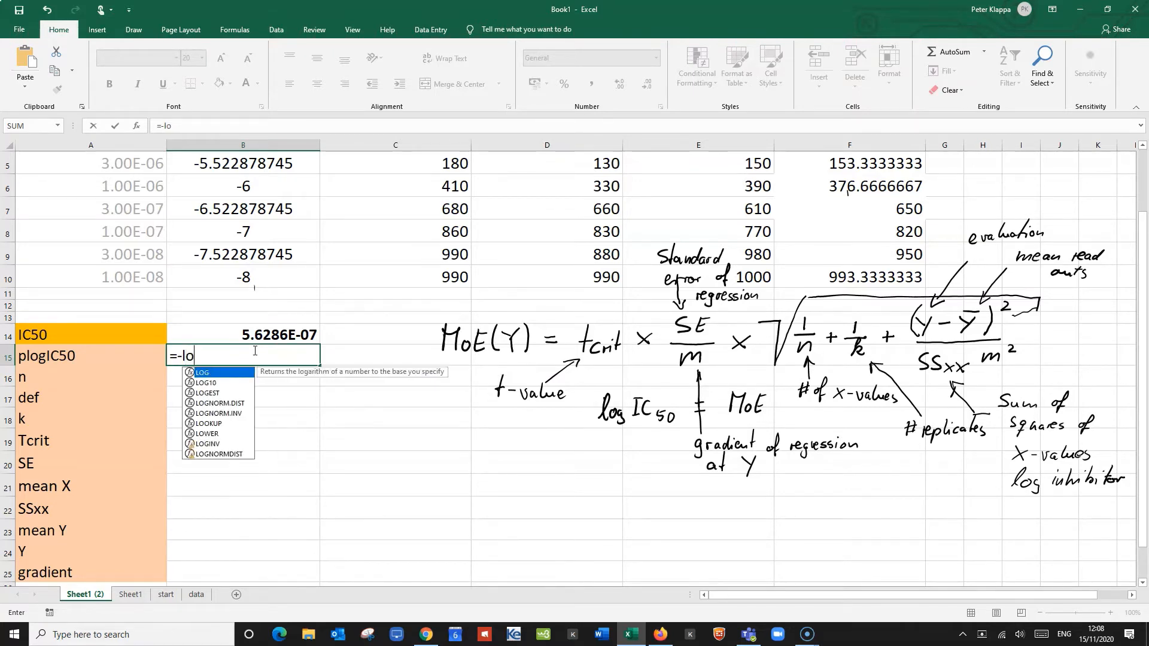
type("g(")
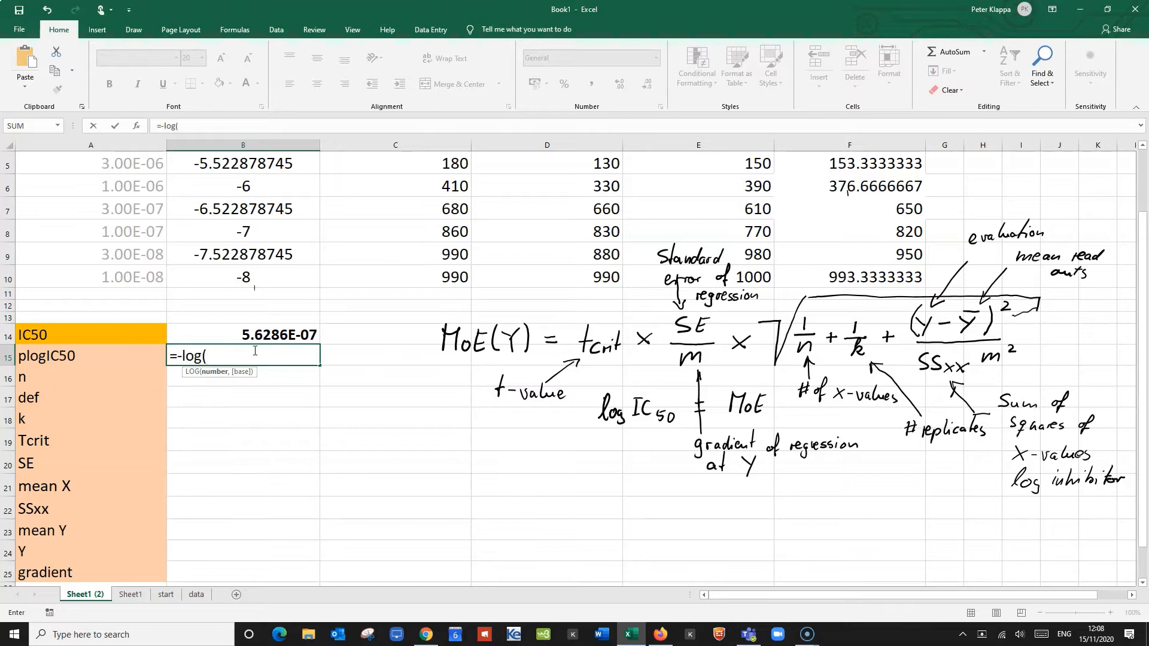
left_click(302, 336)
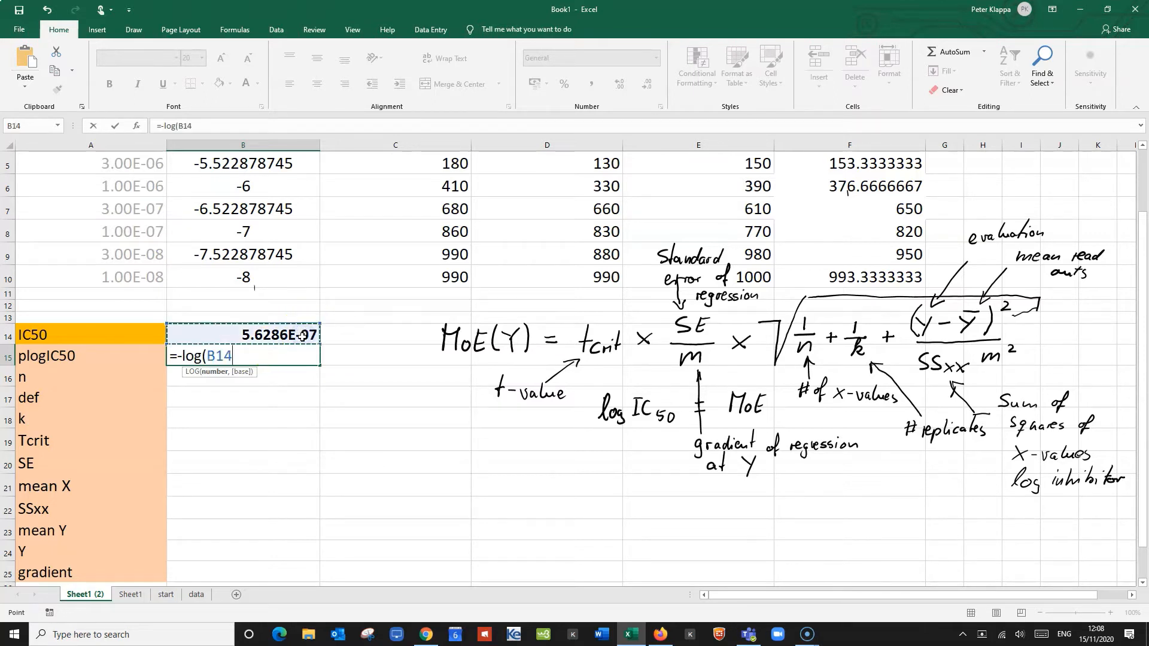
type(")")
key("Return")
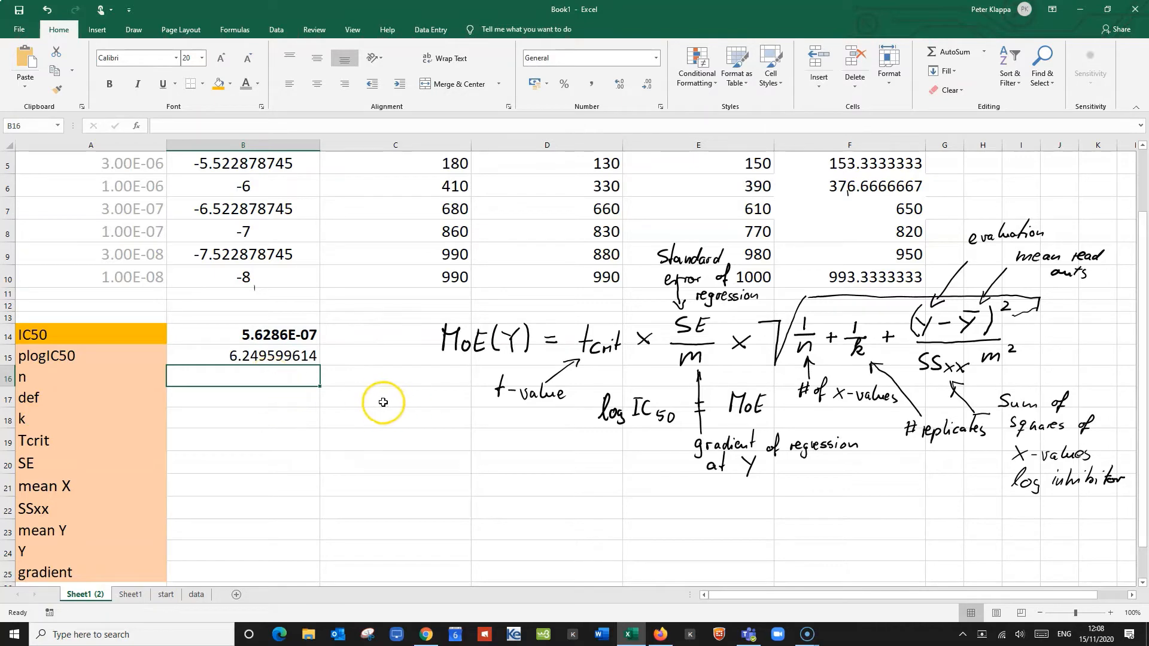
Step: Count the log inhibitor values for n in B16 with =COUNT(B2:B10)
scroll(367, 402, "up", 2)
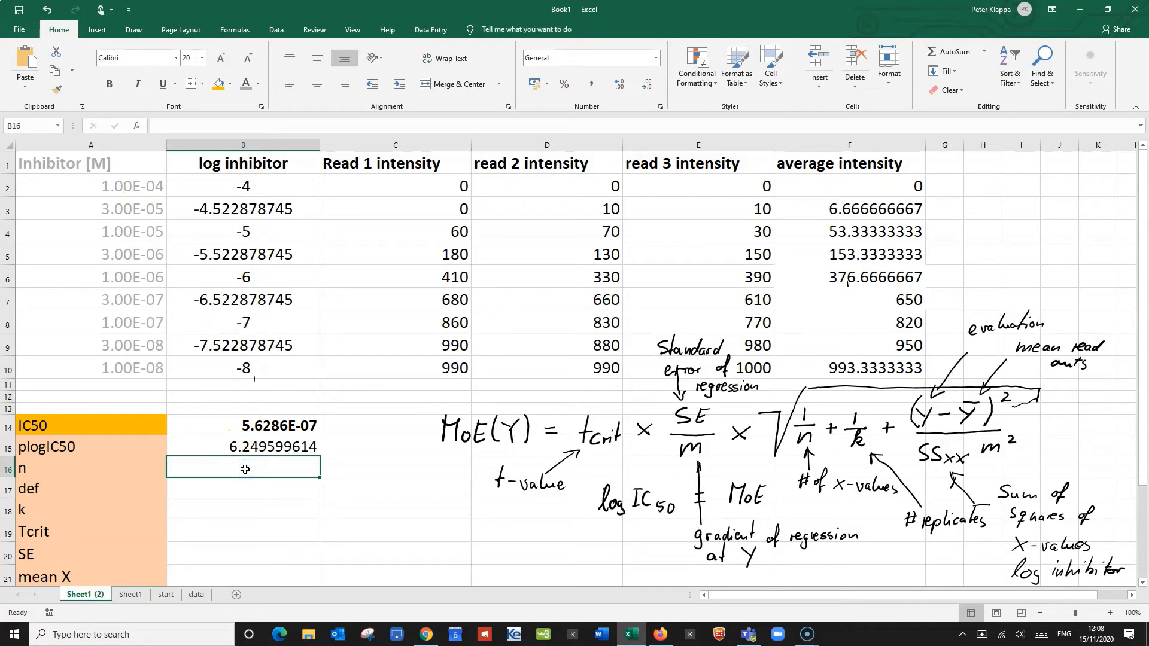
type("=coun")
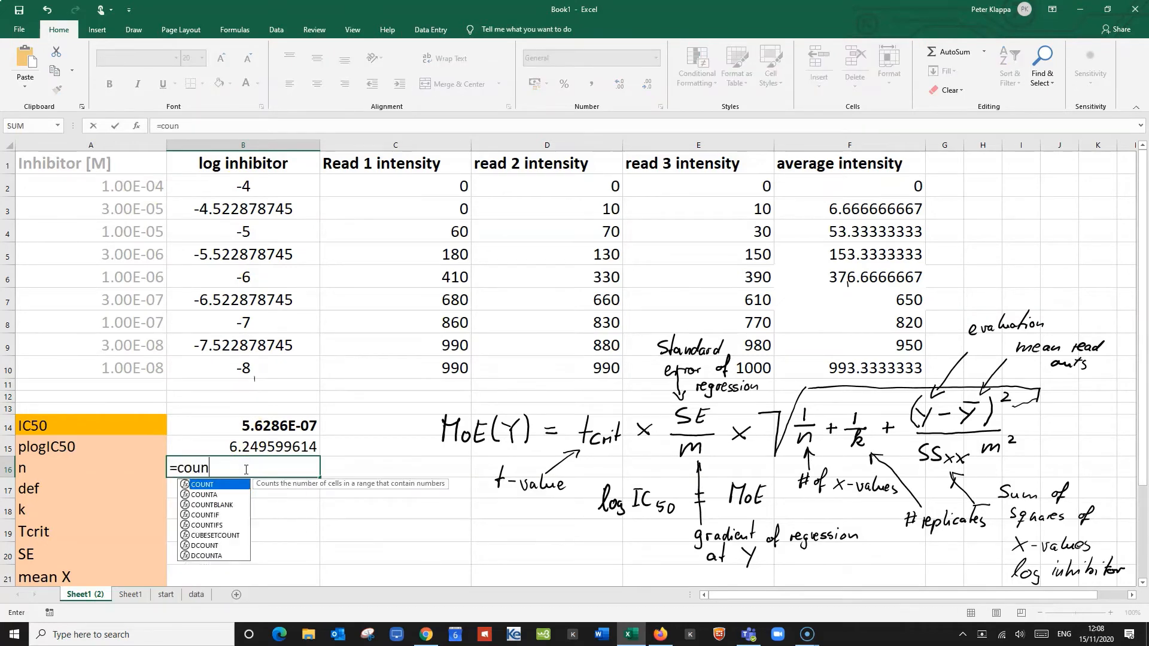
type("t(")
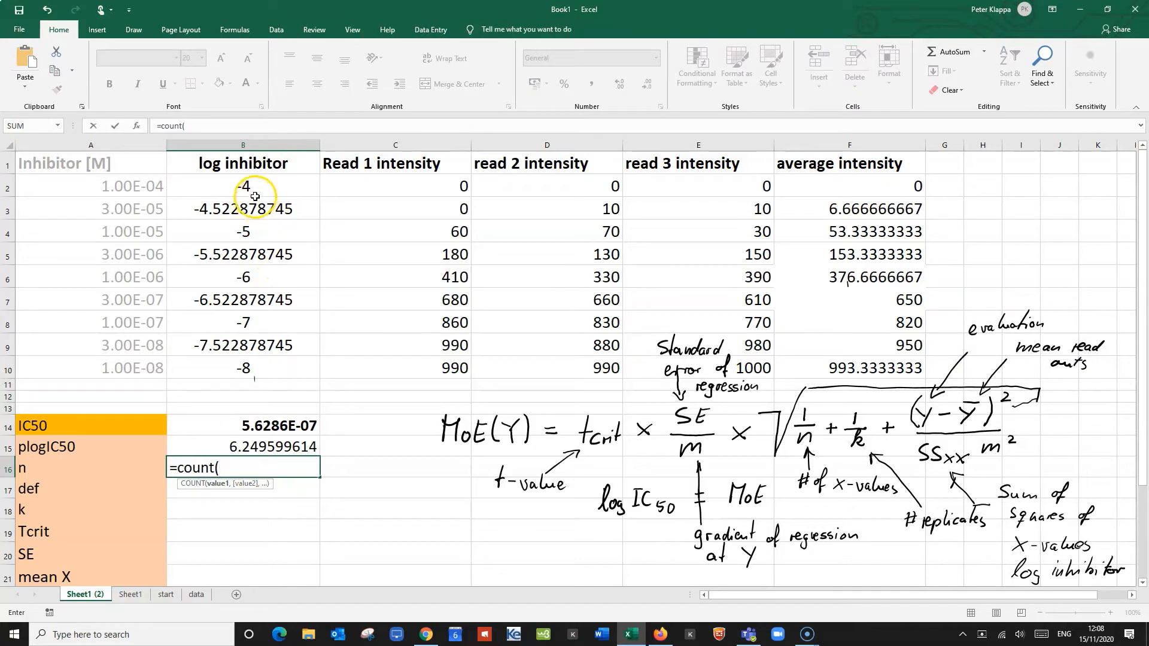
left_click_drag(255, 196, 221, 360)
type(")")
key("Return")
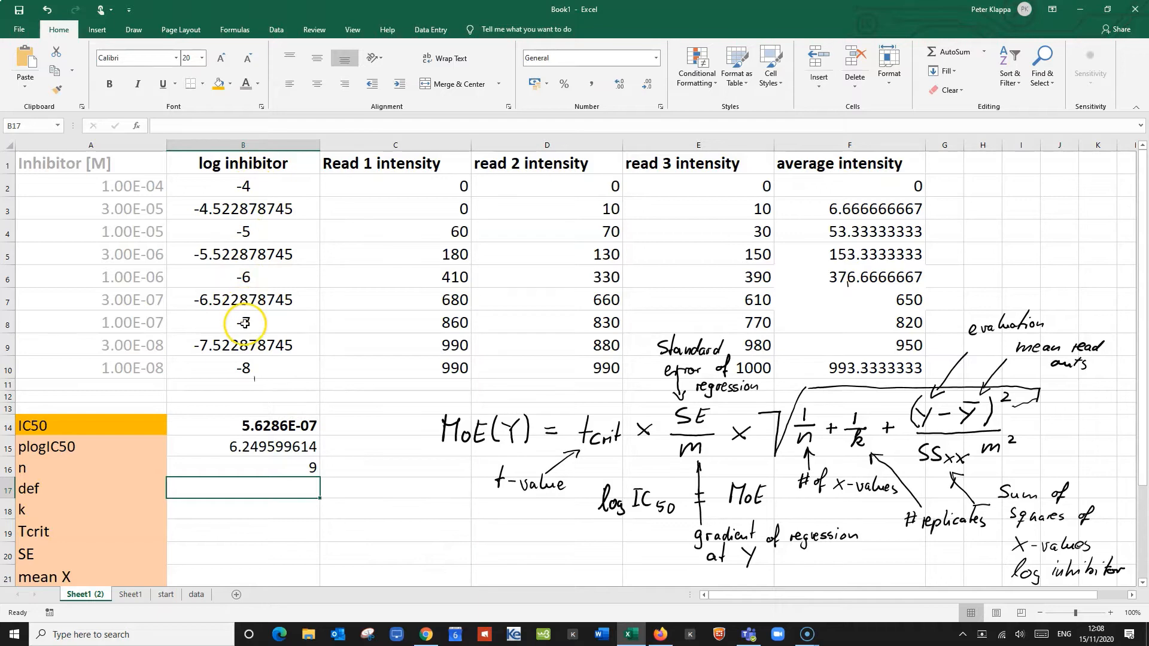
Step: Enter 7 as the degrees of freedom in B17 and 3 as the number of replicates k in B18
scroll(407, 354, "down", 1)
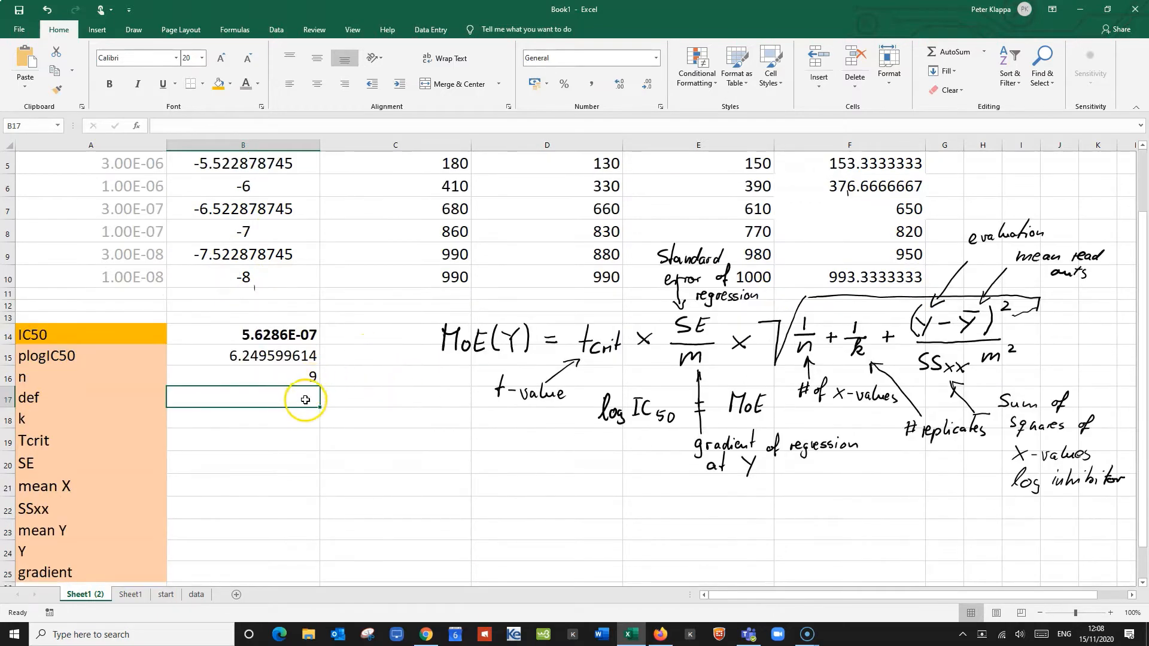
double_click(287, 399)
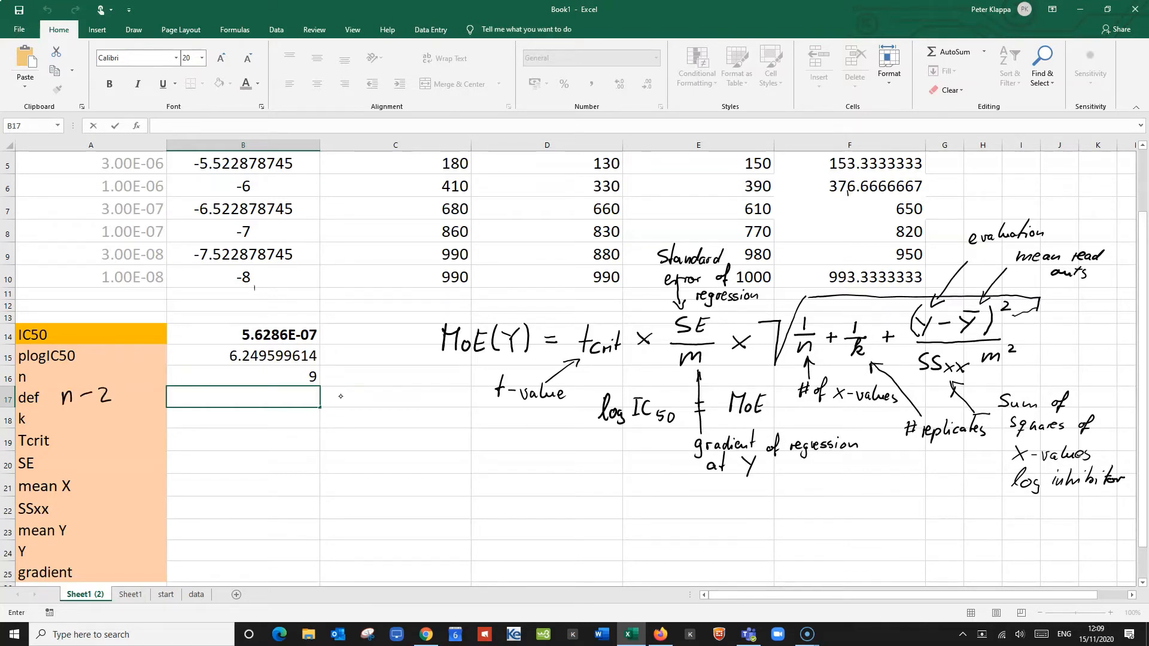
left_click(266, 400)
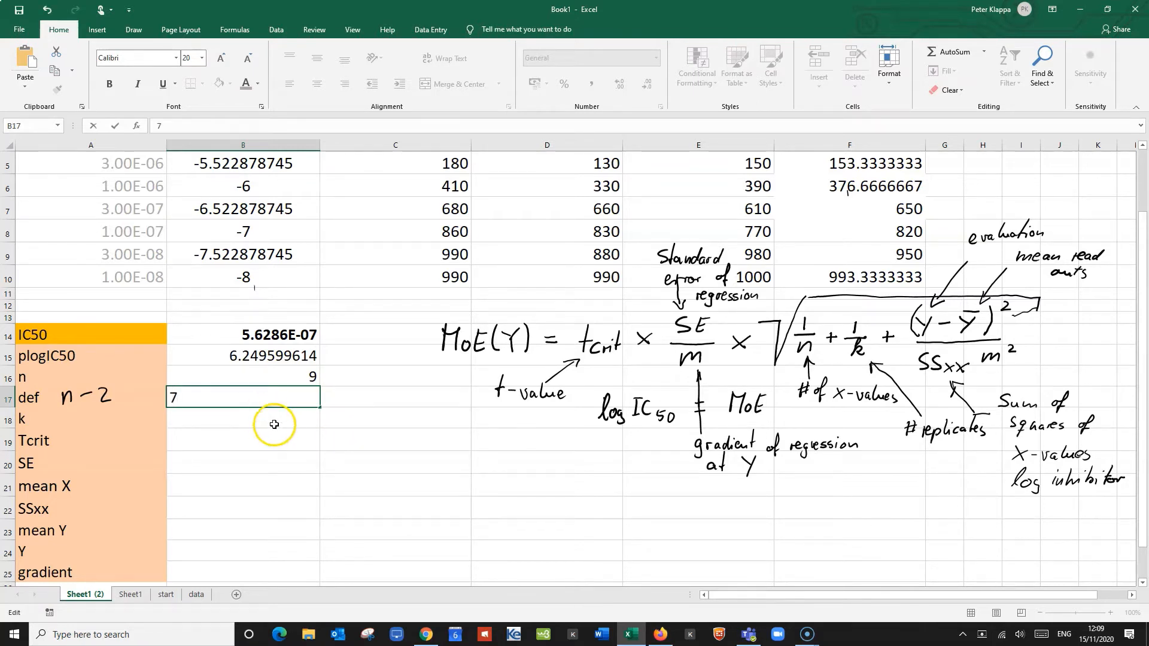
left_click(269, 419)
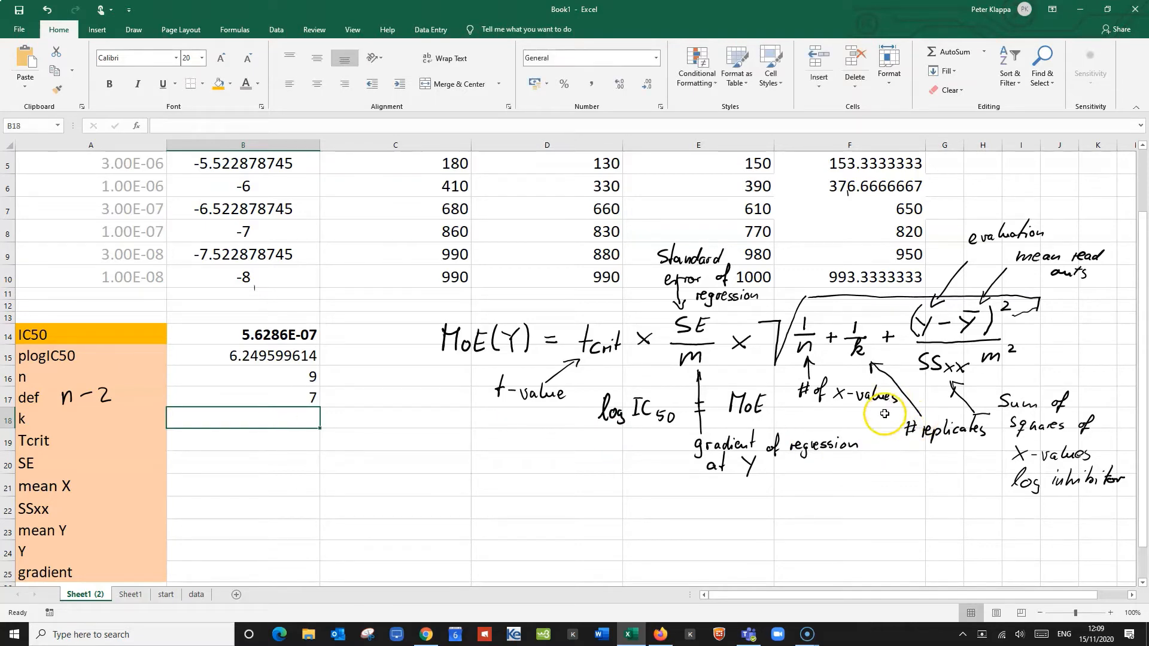
scroll(473, 356, "up", 2)
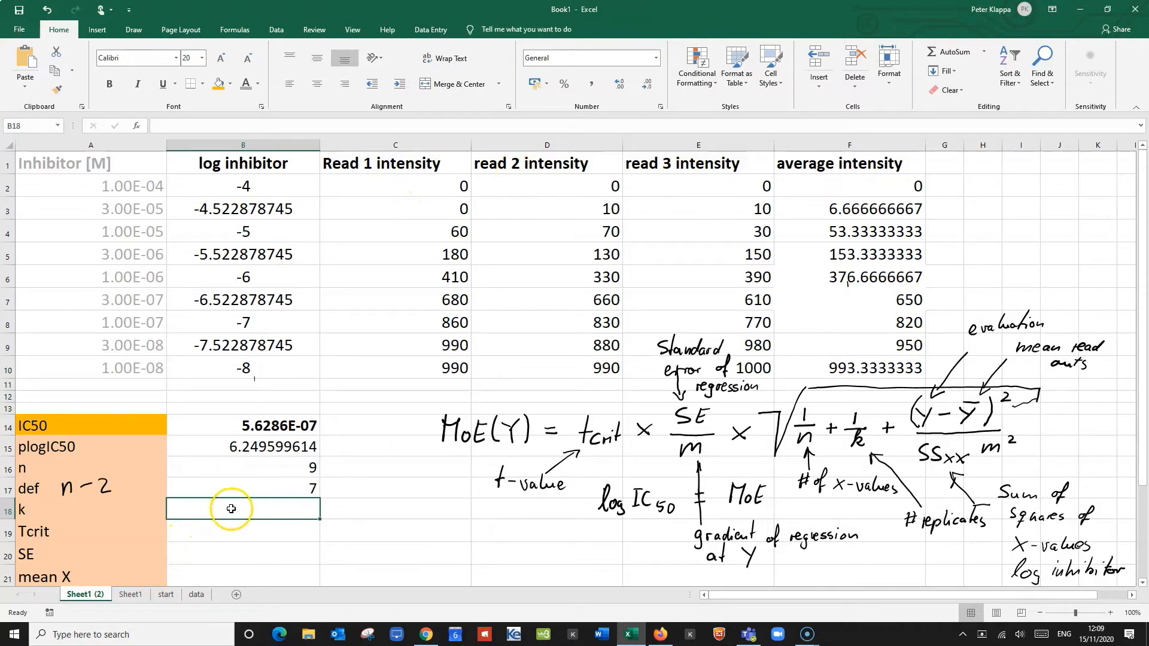
type("3")
scroll(370, 572, "down", 2)
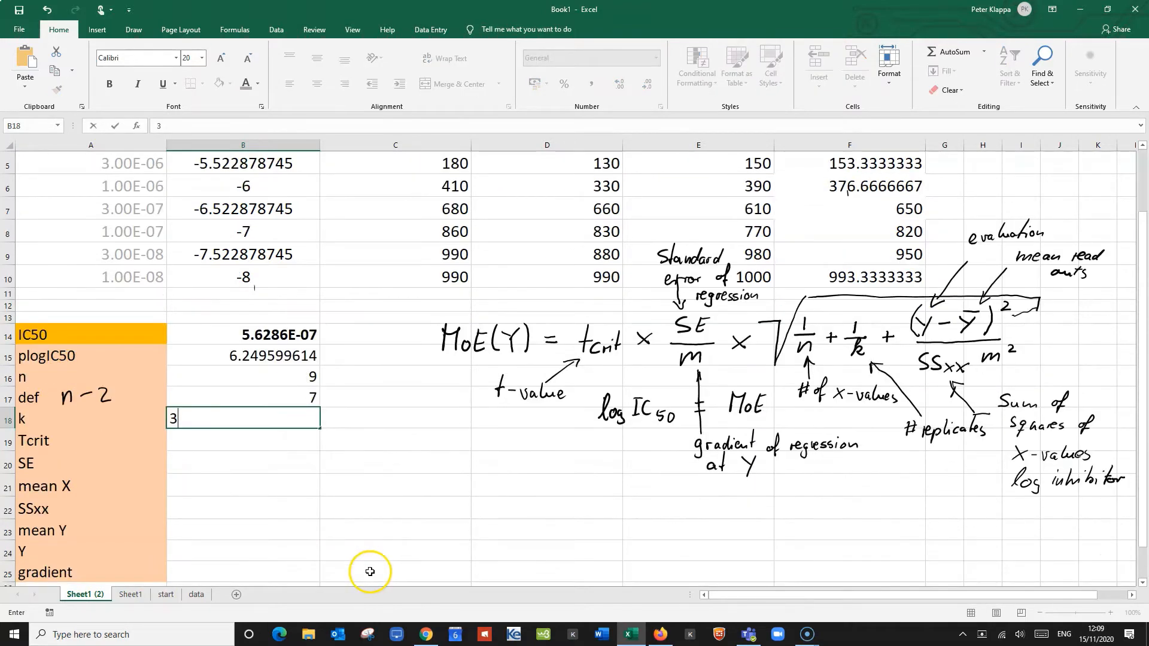
left_click(246, 443)
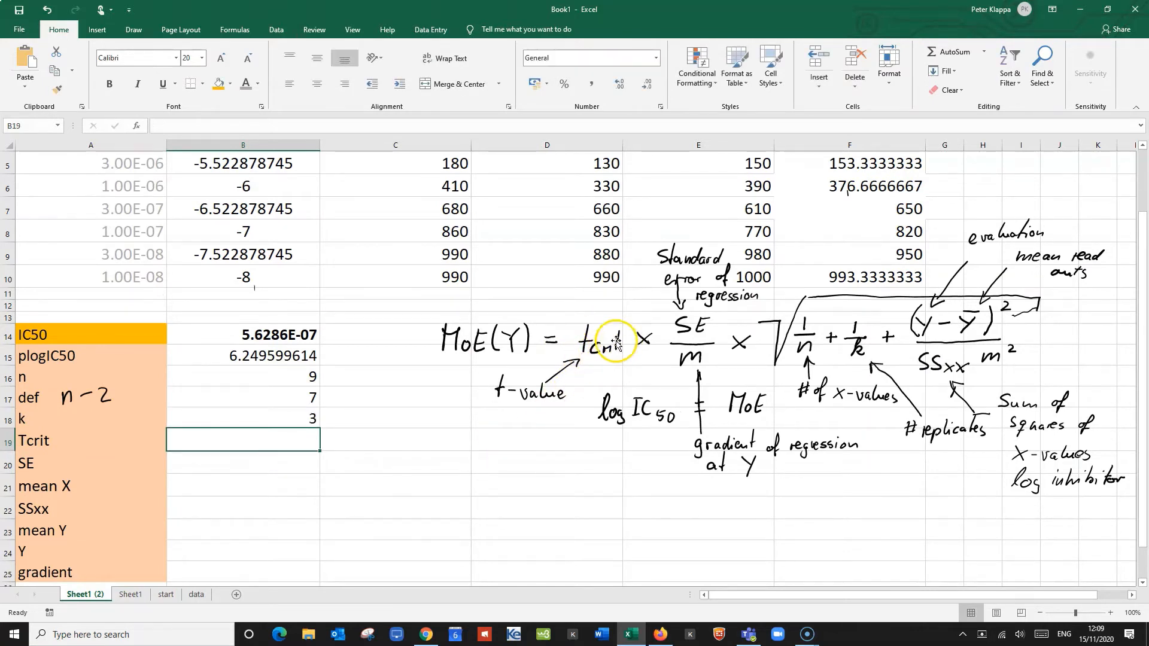
Step: Calculate the two-tailed critical t-value in B19 with =T.INV.2T(1-0.95,B17)
double_click(258, 443)
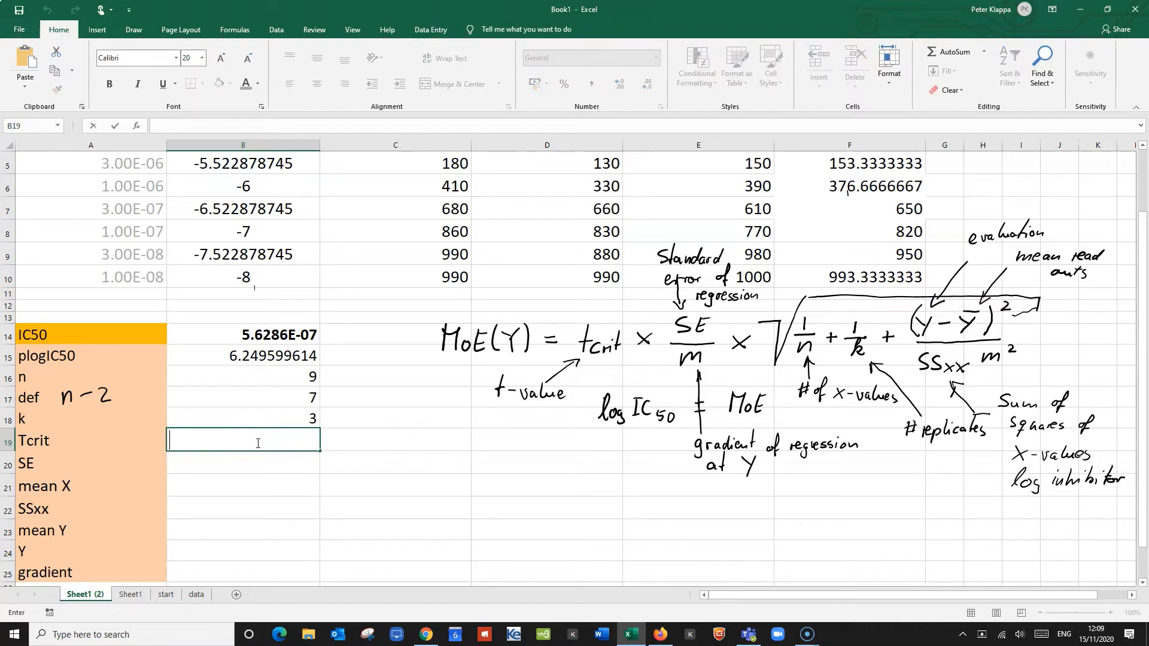
type("=")
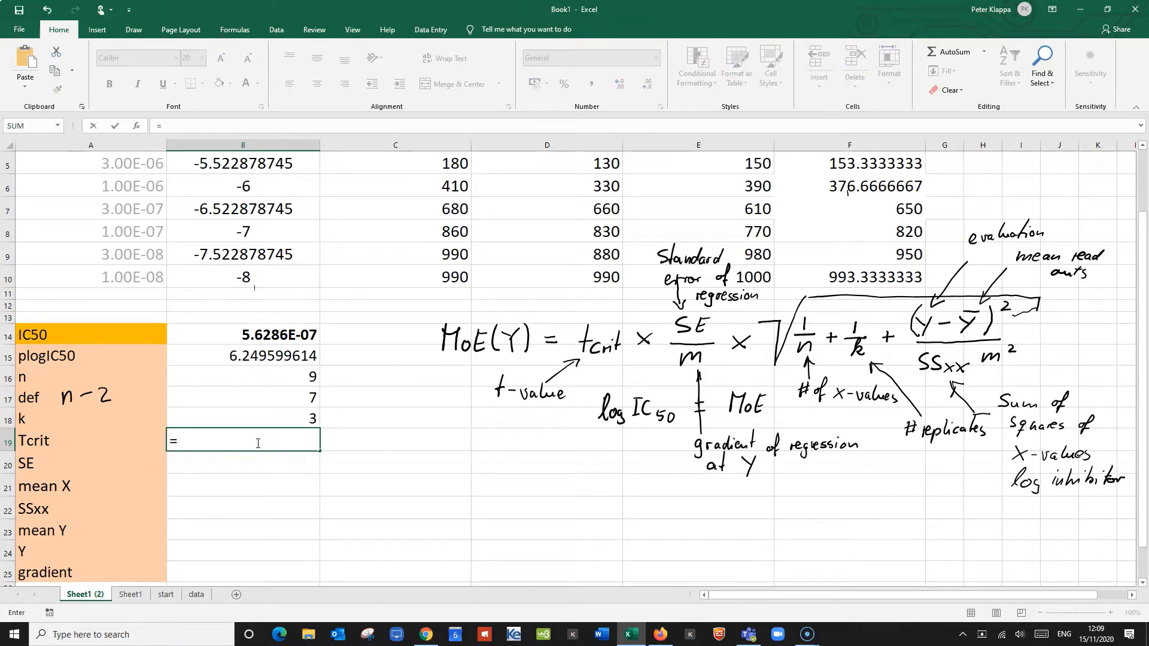
type("t")
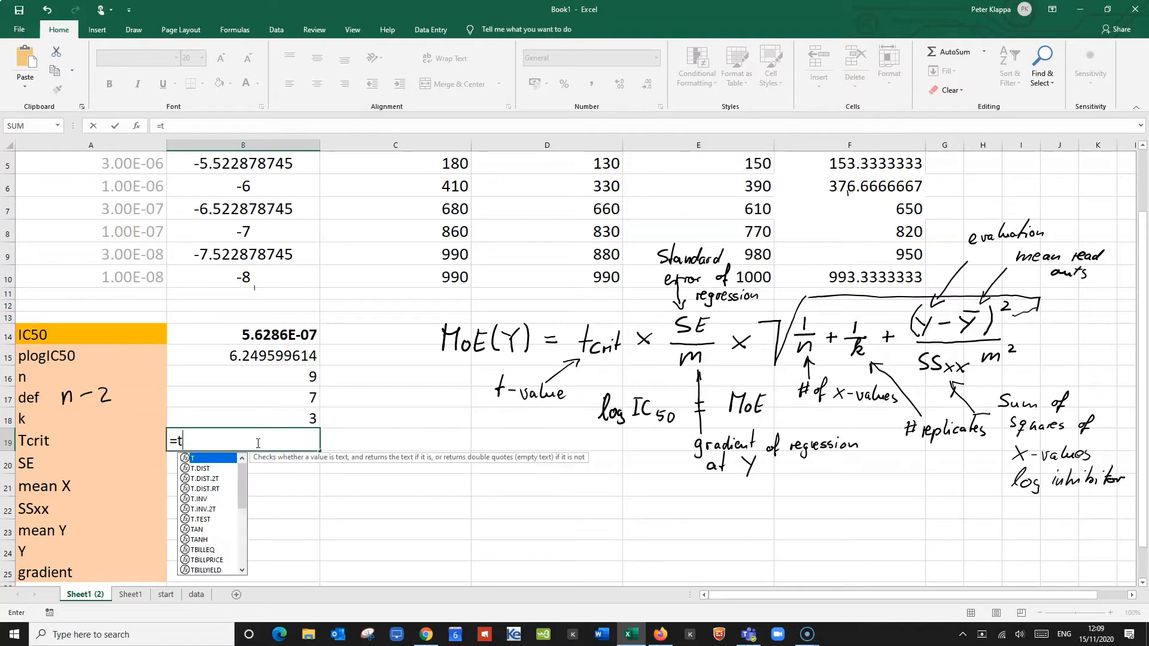
type(".")
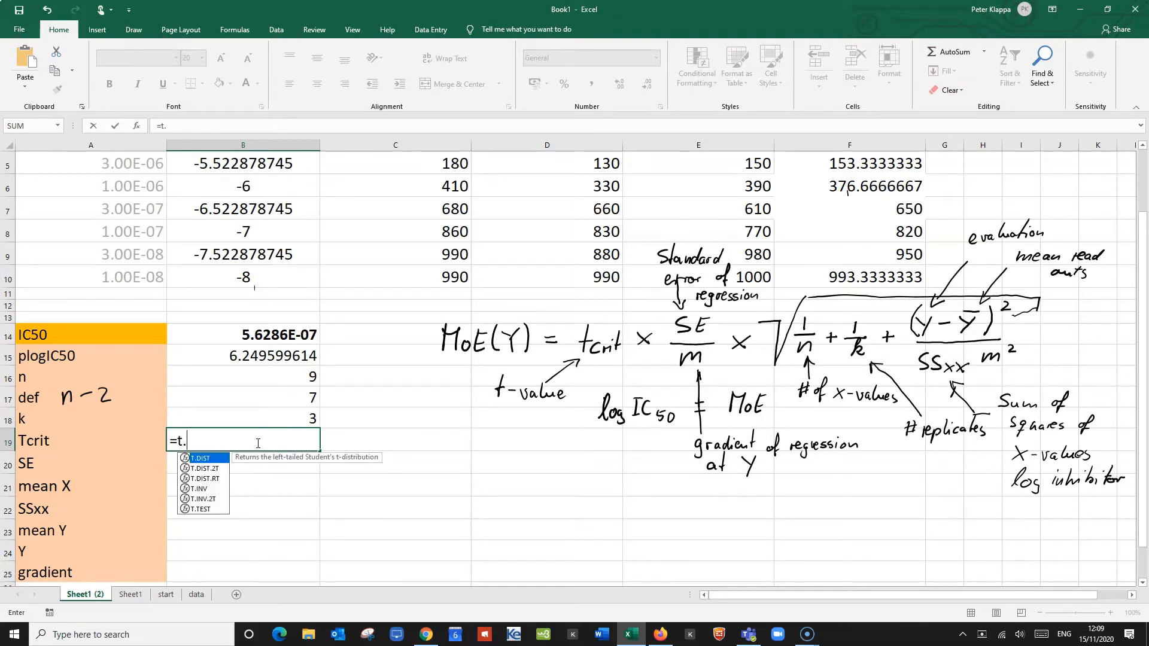
double_click(210, 500)
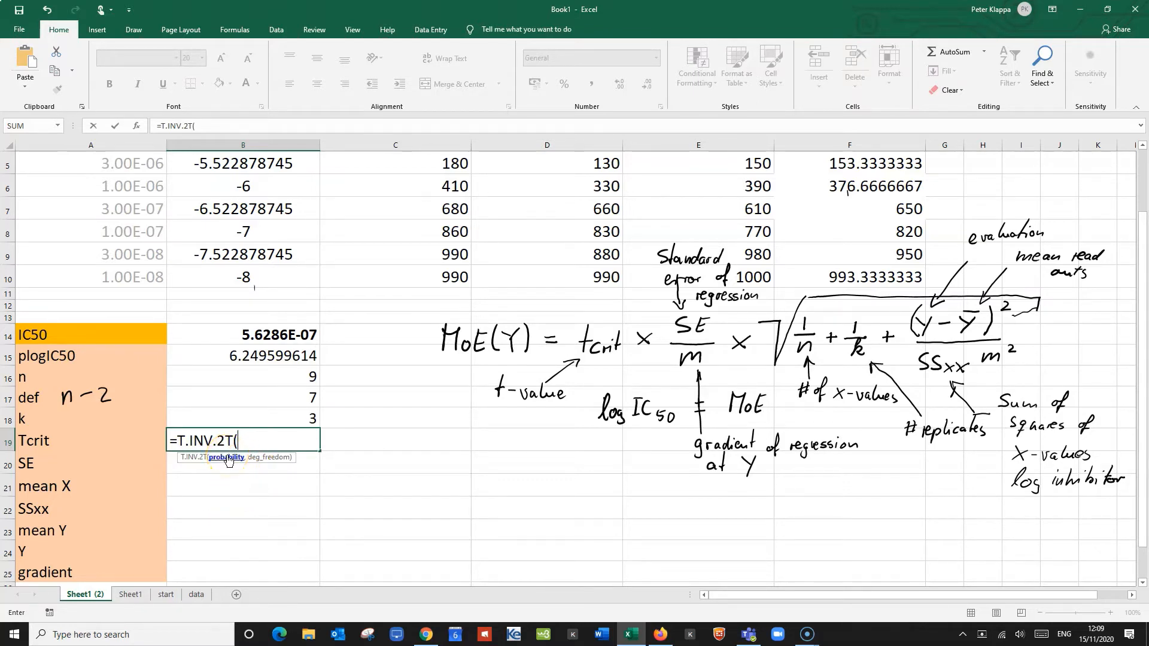
left_click(251, 446)
left_click(298, 449)
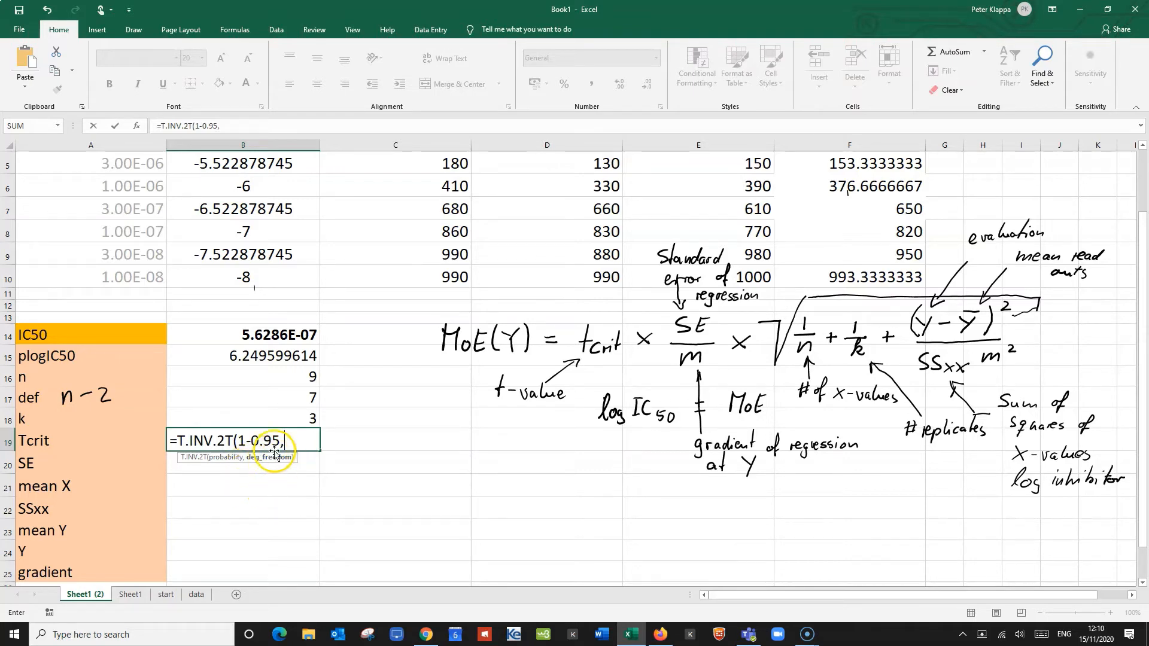
left_click(309, 398)
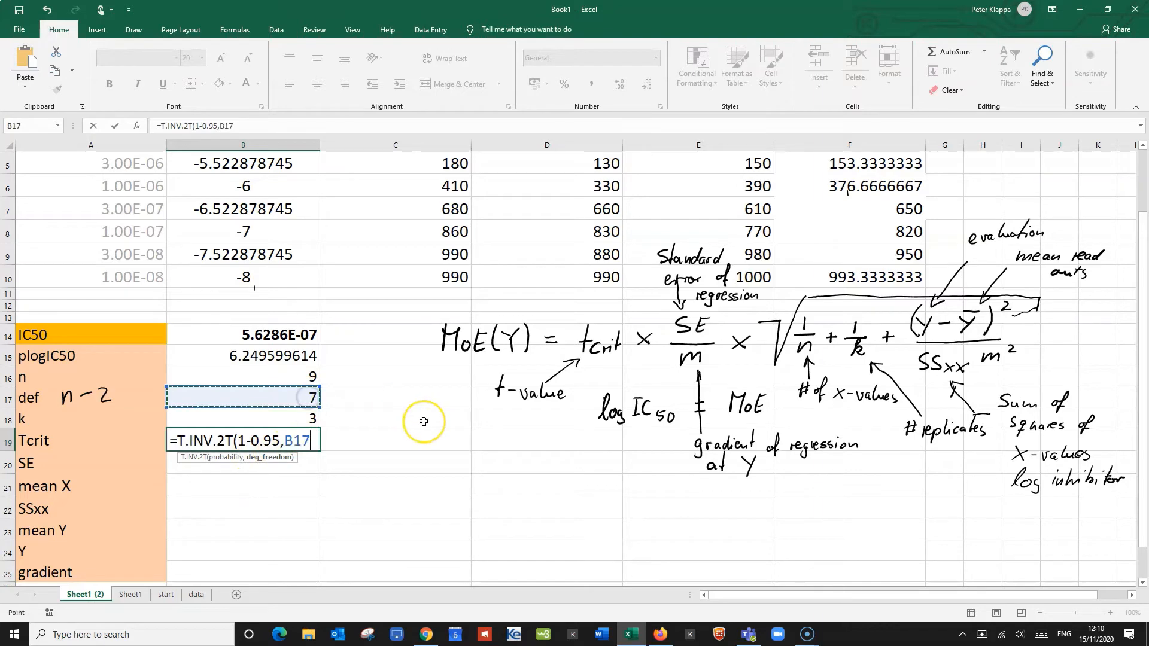
type(")")
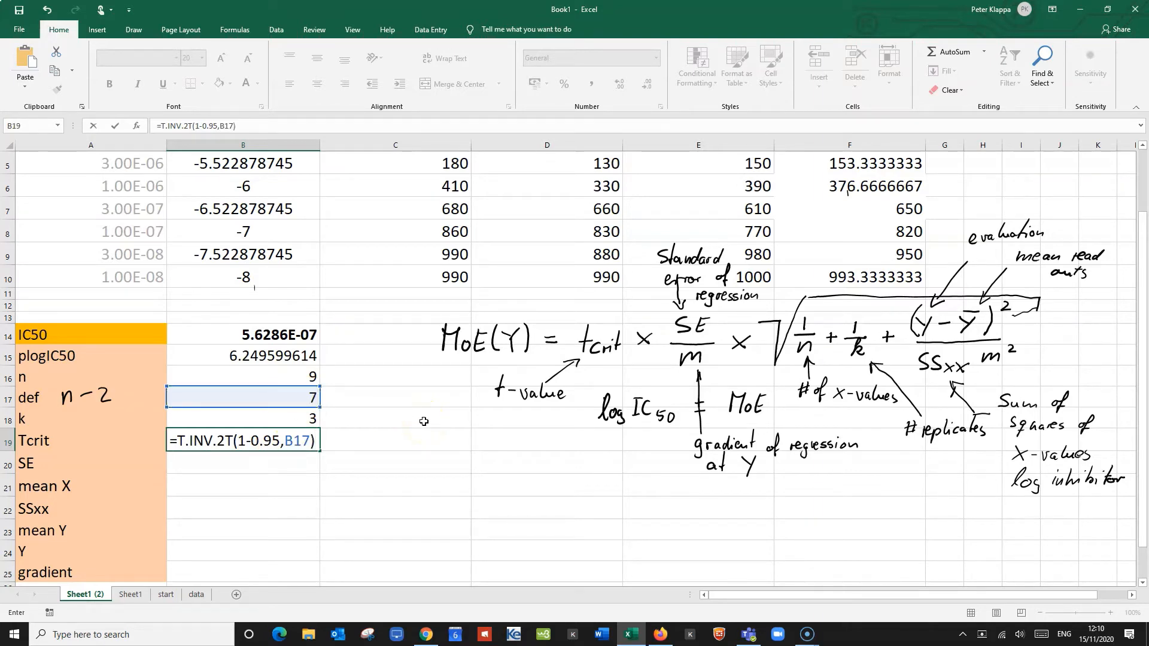
key("Return")
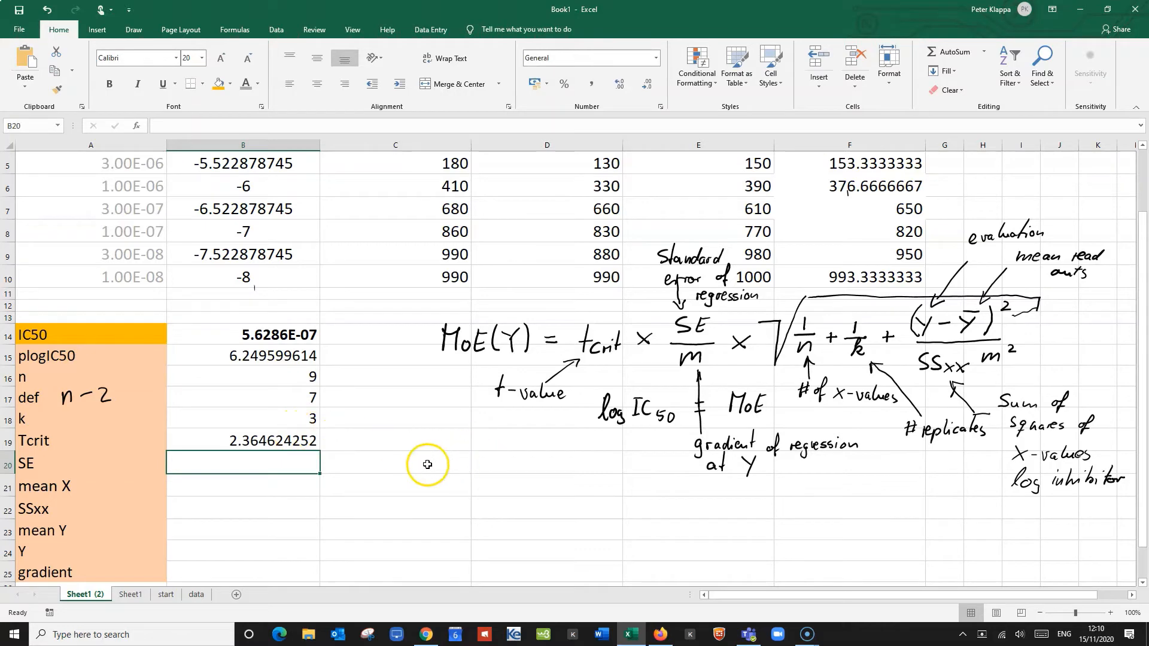
Step: Calculate the standard error of regression in B20 with the formula =STEYX(F2:F10,B2:B10)
scroll(428, 464, "up", 2)
scroll(426, 464, "down", 1)
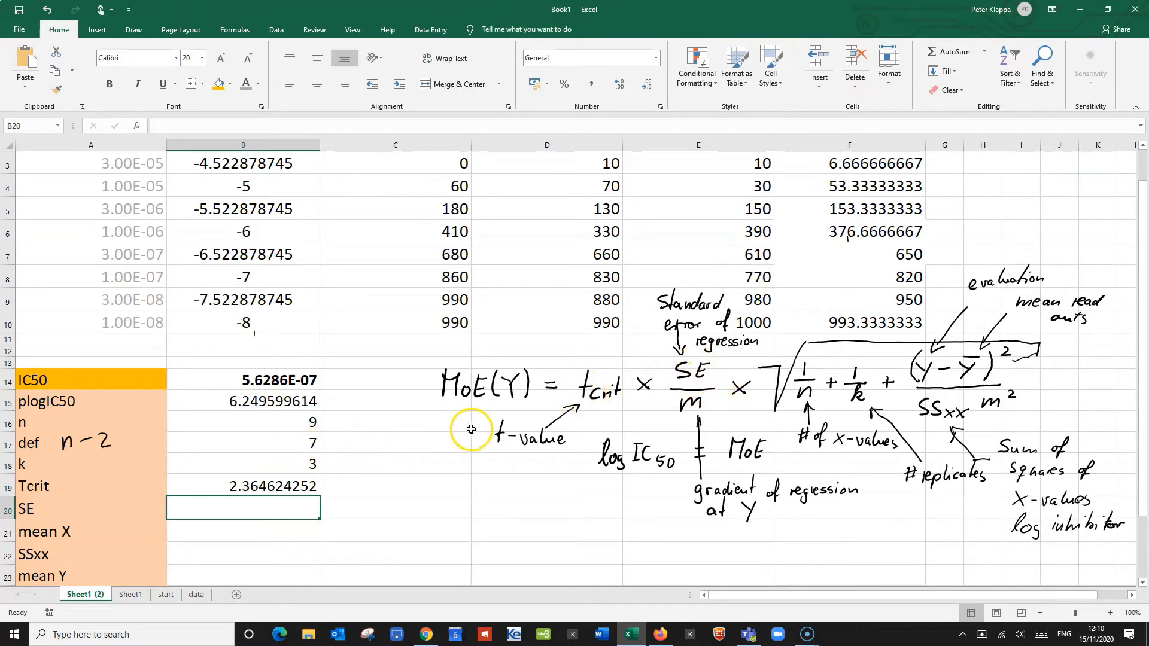
scroll(472, 429, "up", 1)
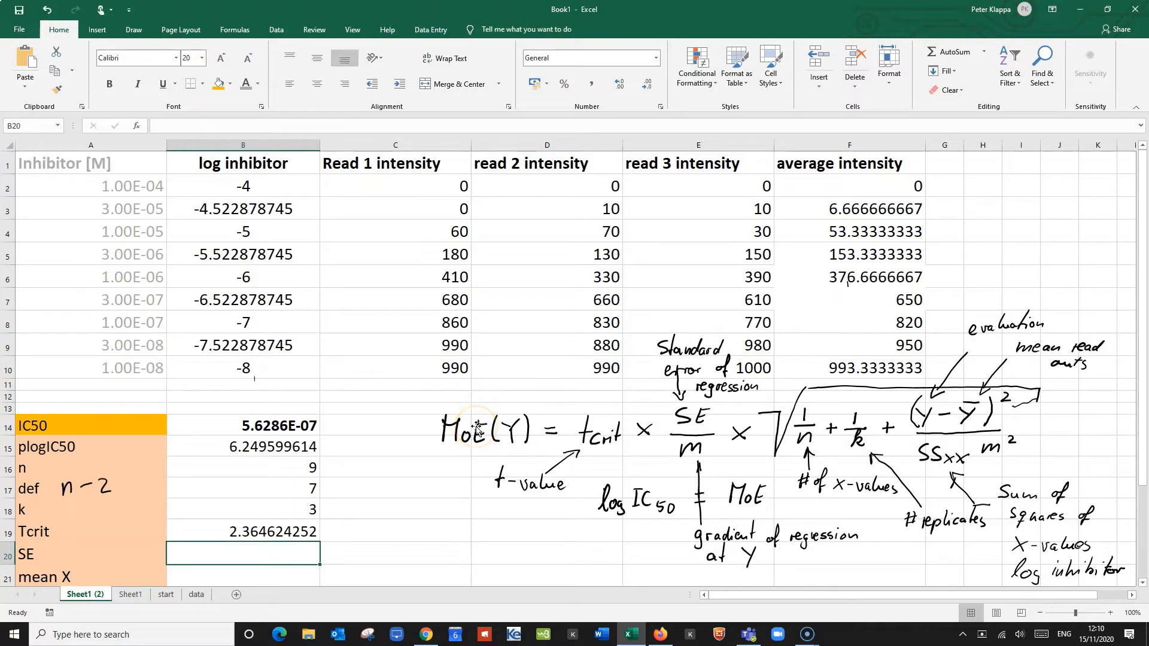
scroll(482, 432, "down", 2)
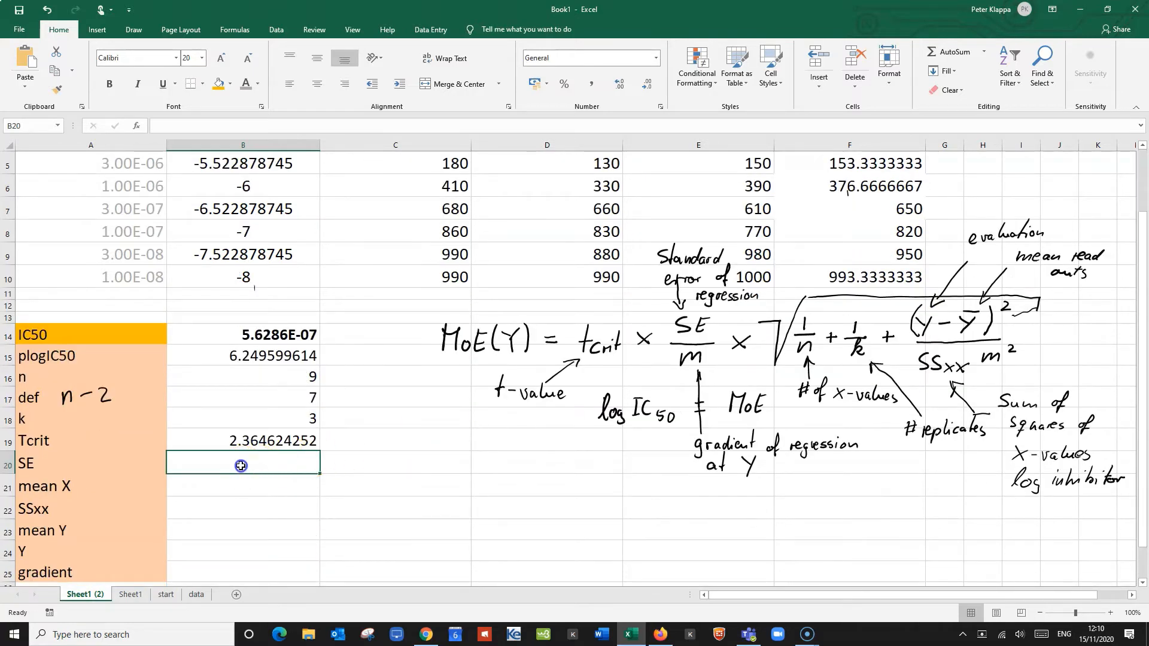
type("=")
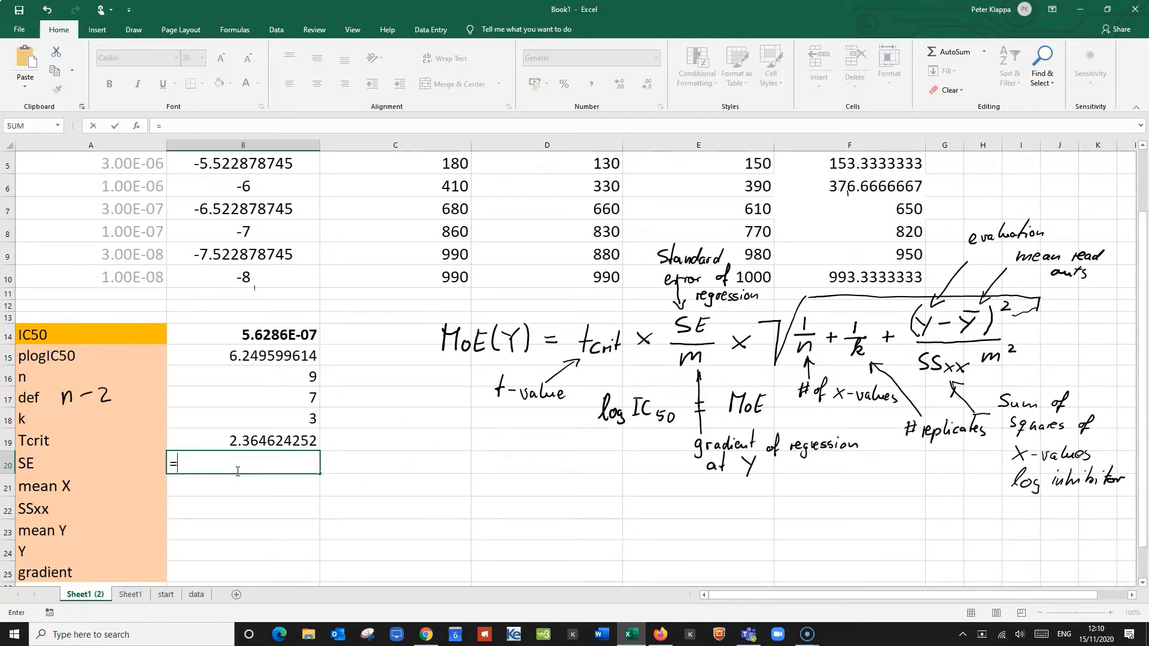
type("ST")
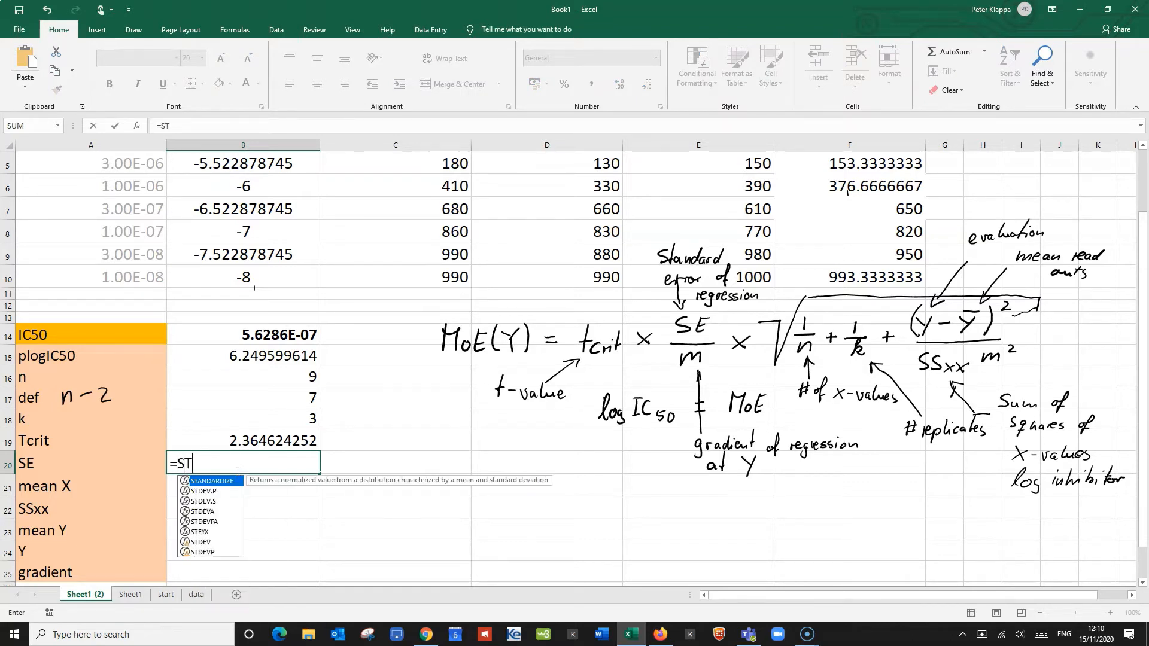
type("E")
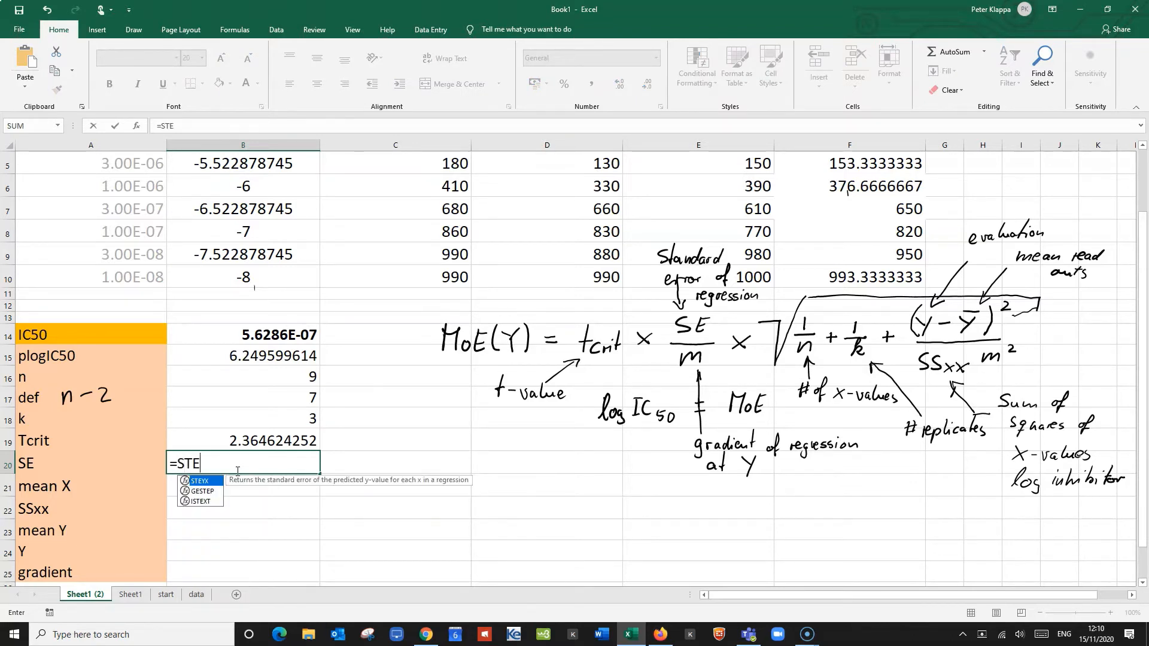
type("YX")
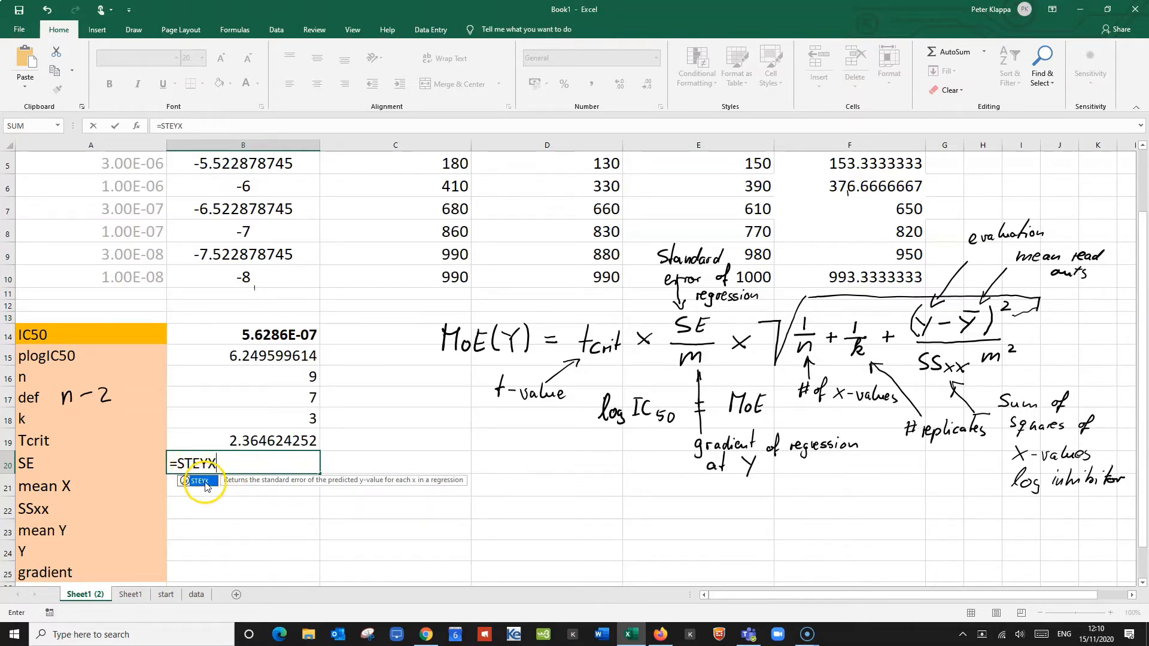
double_click(205, 481)
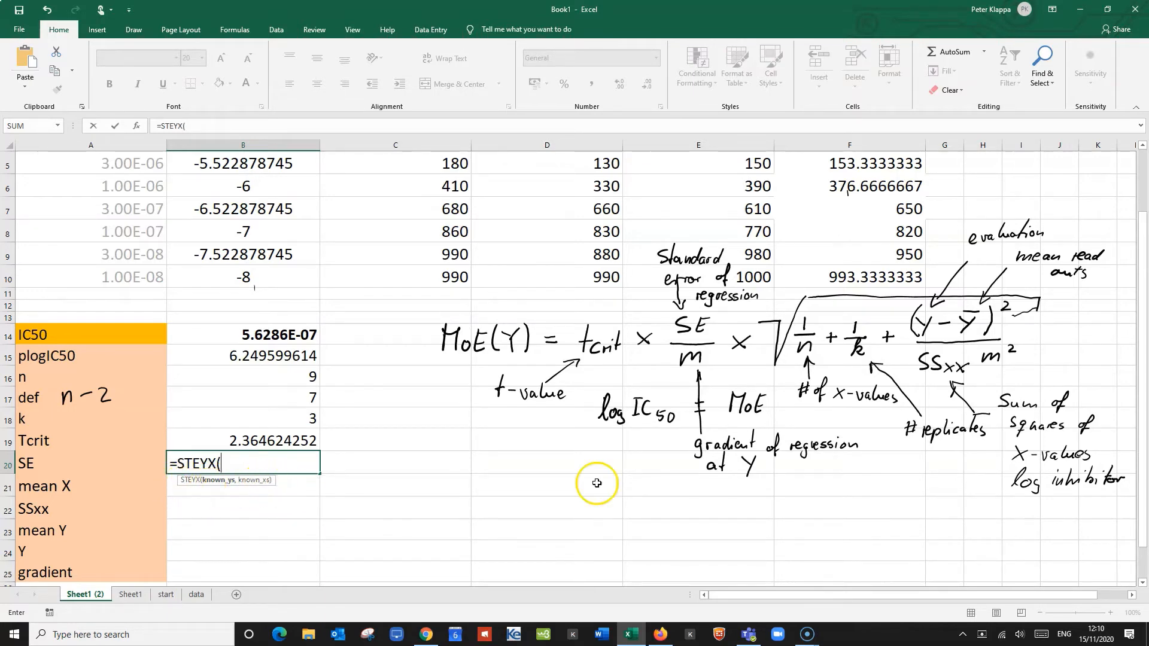
scroll(657, 483, "up", 2)
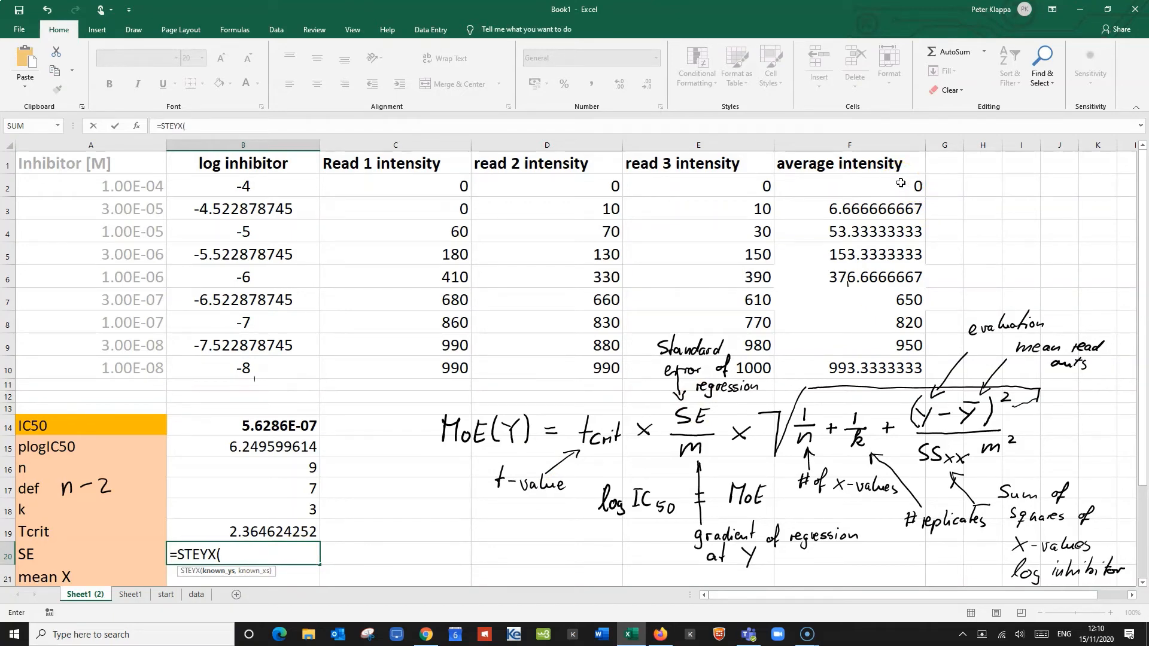
left_click_drag(900, 183, 876, 359)
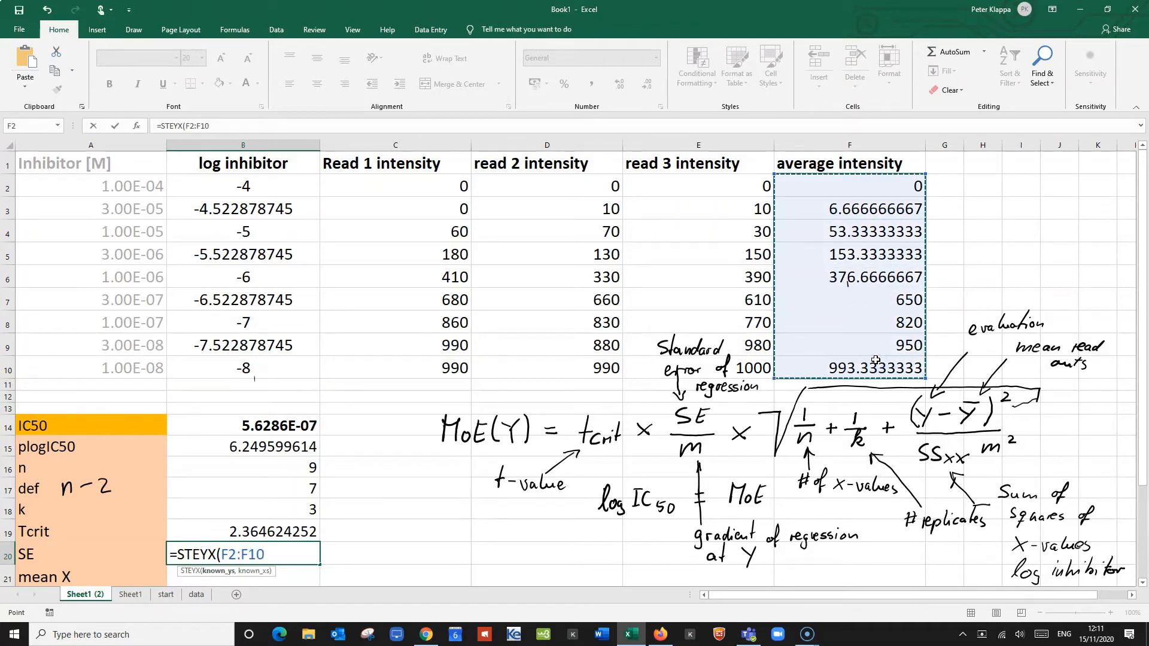
type(",")
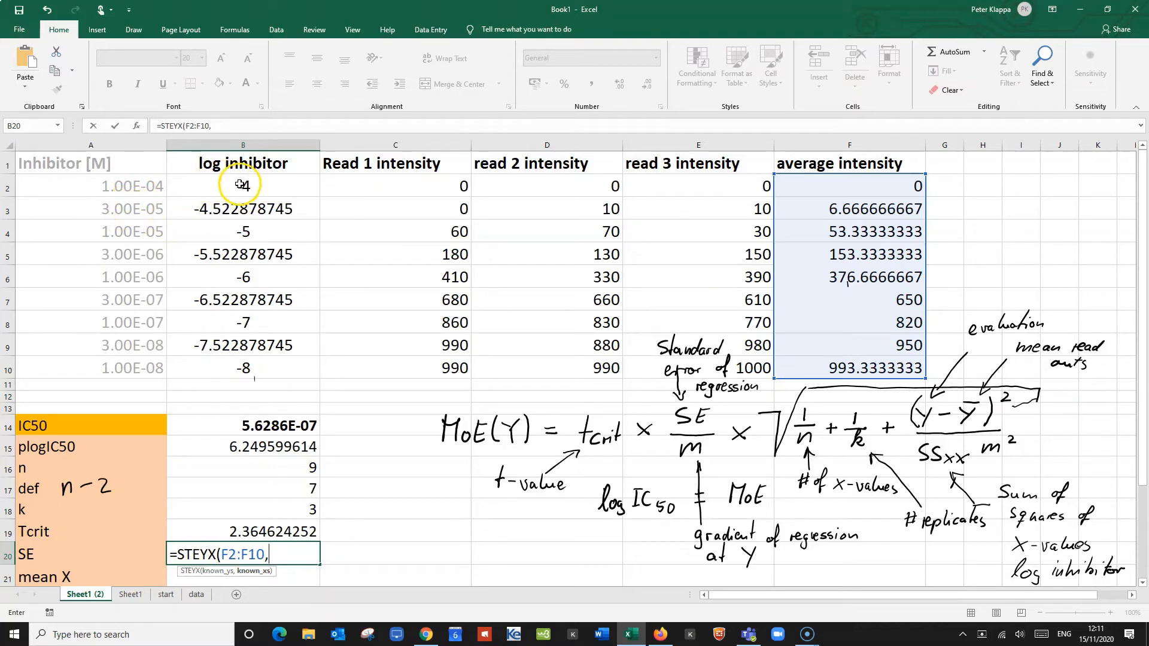
left_click_drag(240, 184, 222, 365)
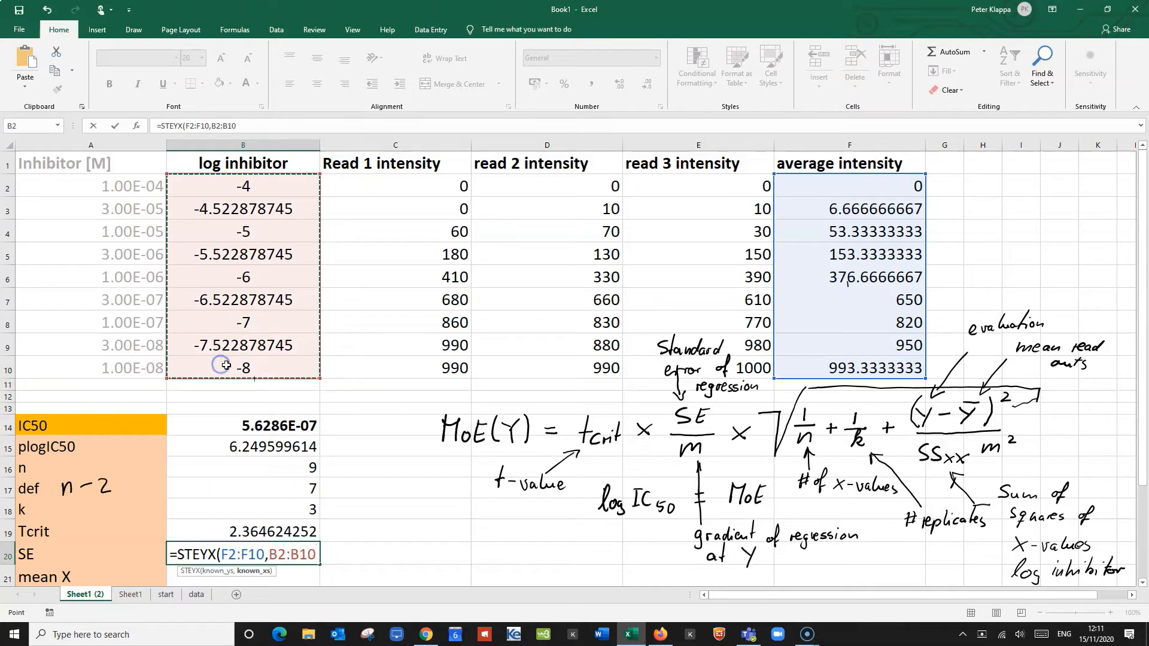
type(")")
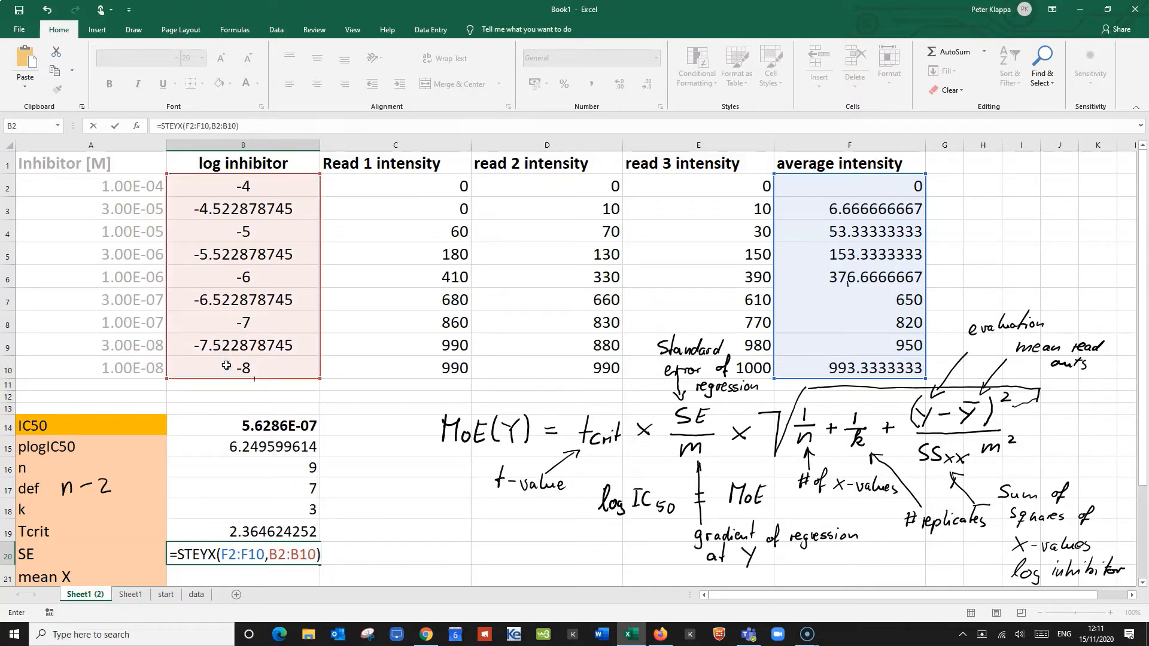
key("Return")
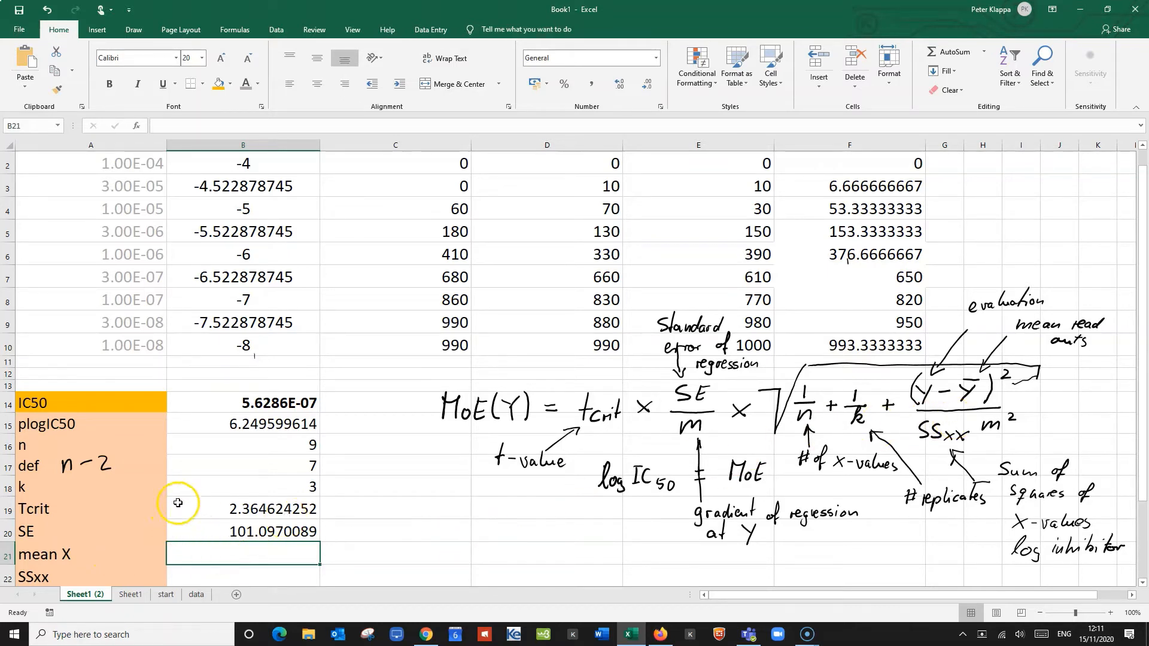
Step: Calculate the mean X of the log inhibitor values in B21 with =AVERAGE(B2:B10)
double_click(255, 551)
type("=")
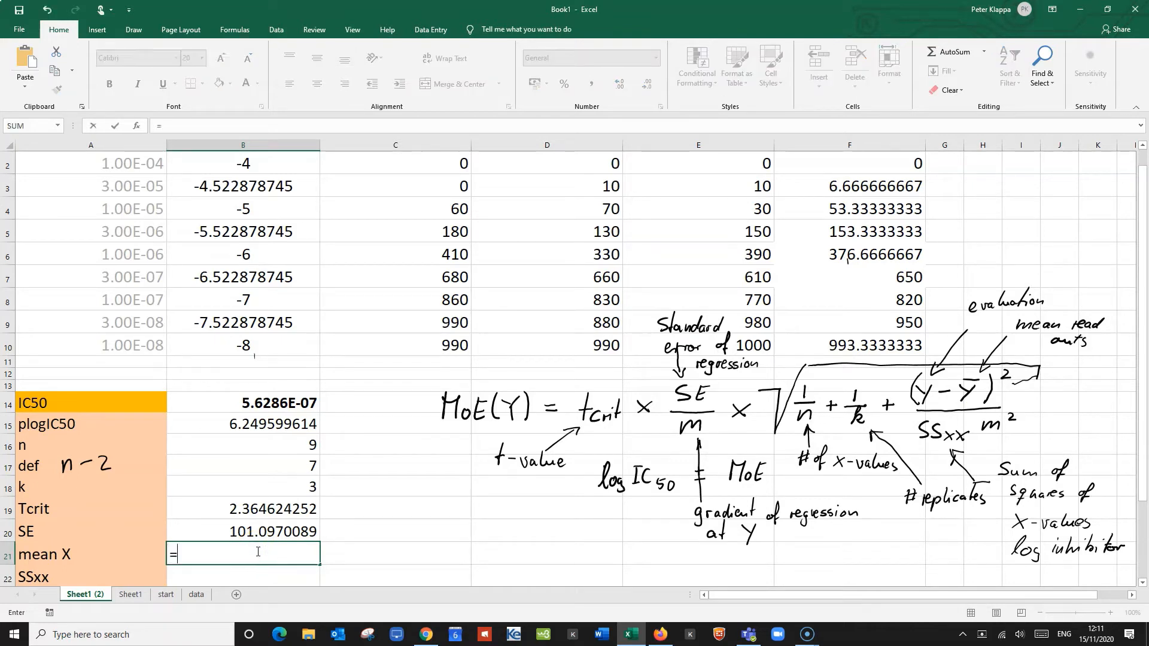
type("av")
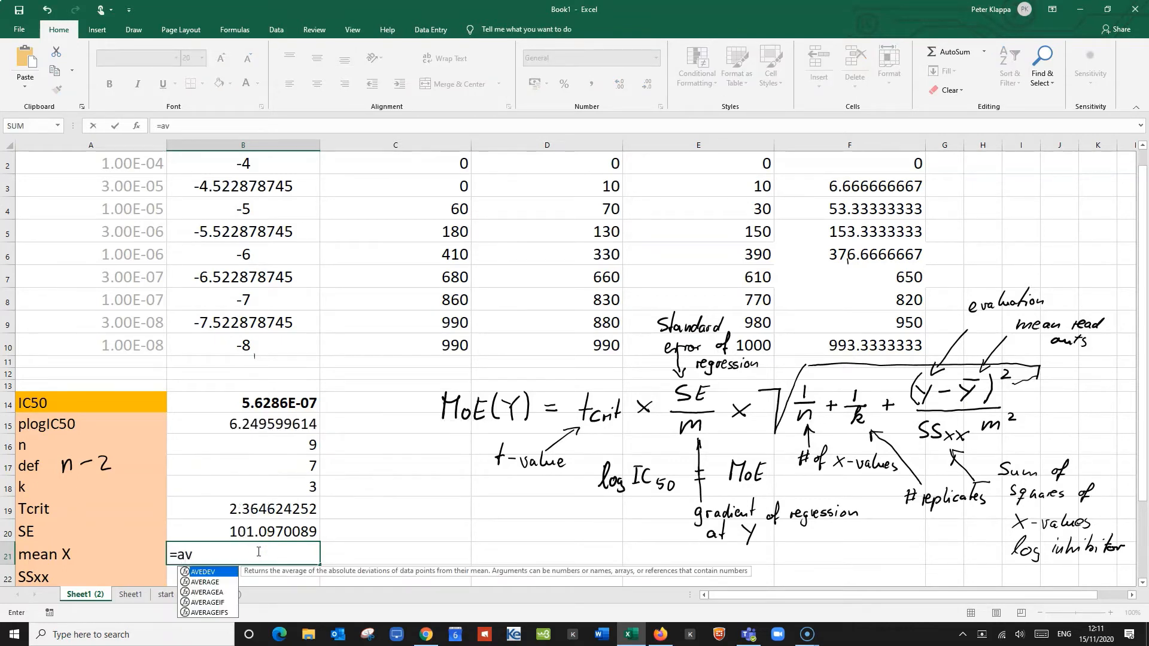
double_click(205, 582)
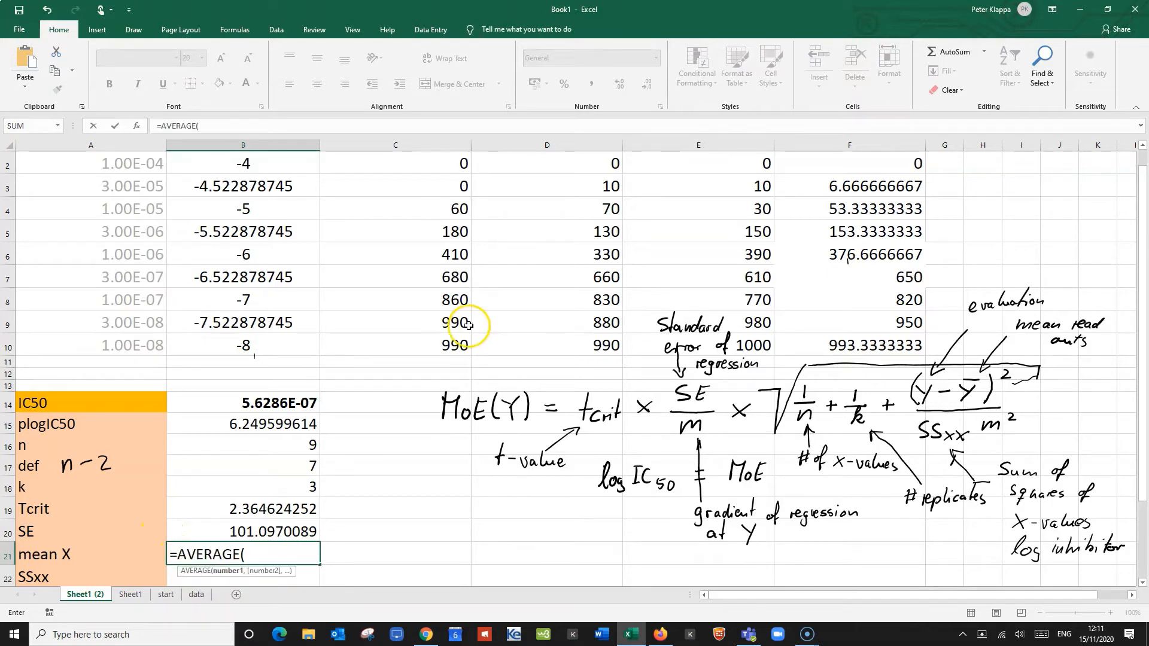
scroll(468, 324, "up", 1)
left_click(246, 188)
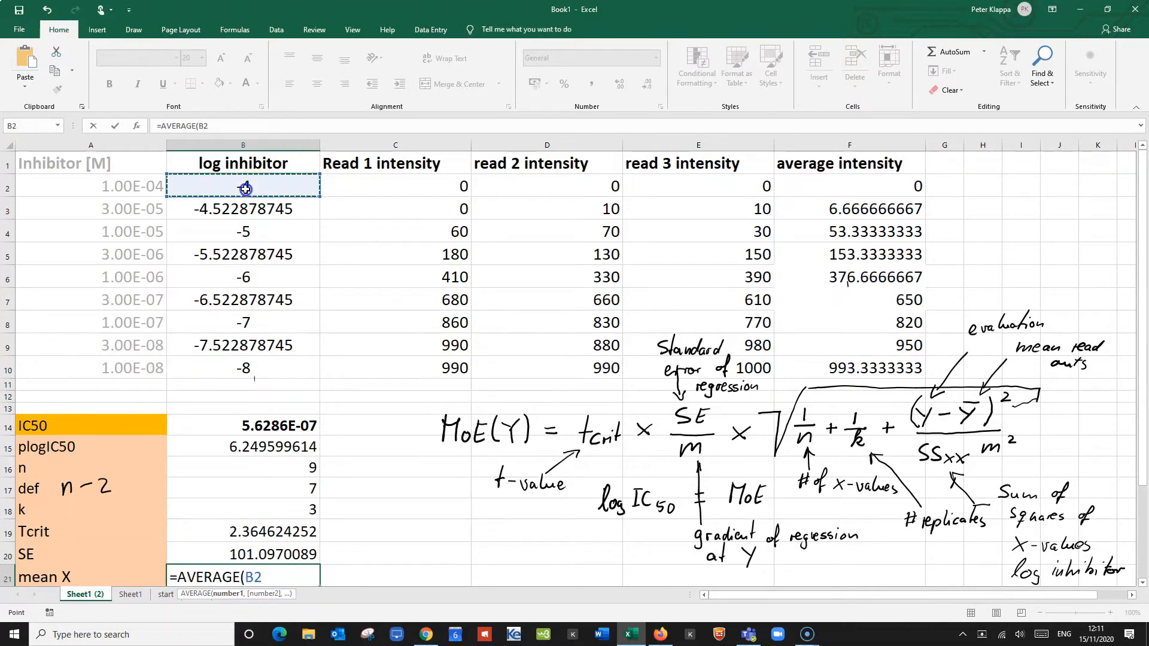
left_click_drag(246, 188, 239, 361)
type(")")
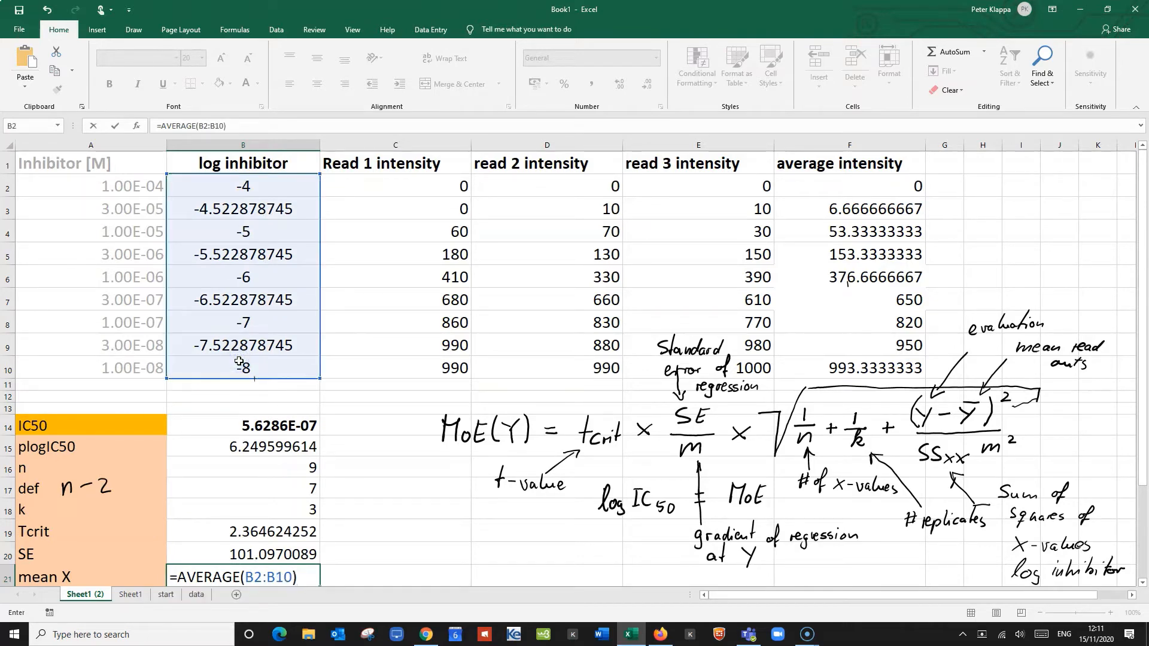
key("Return")
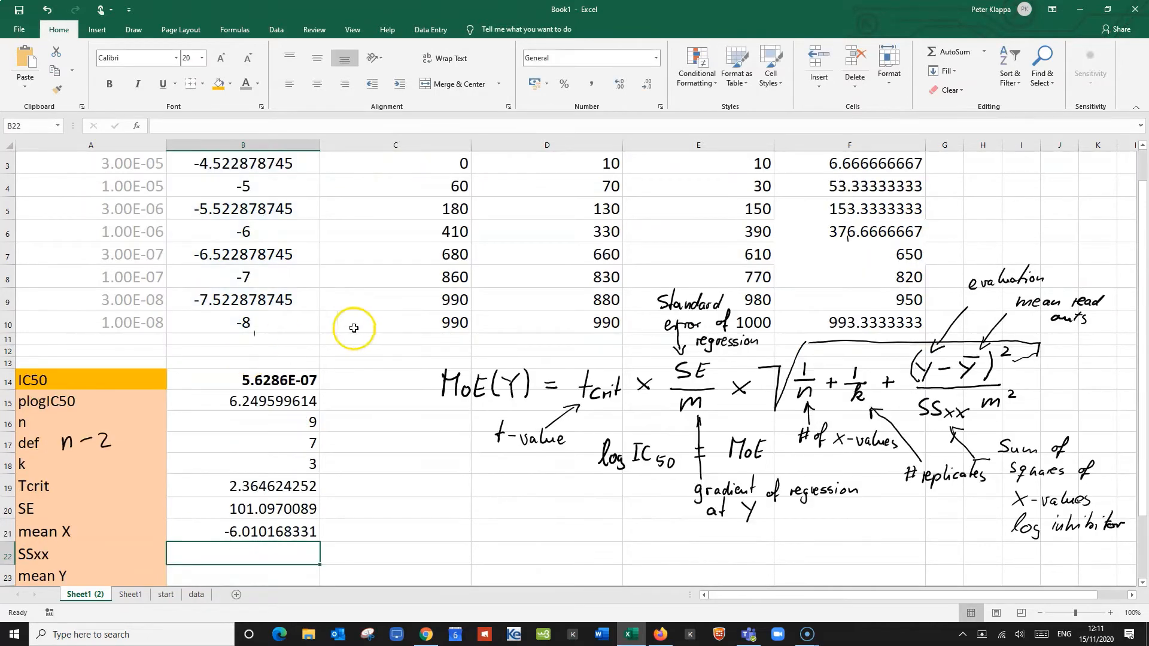
Step: Calculate SSxx, the sum of squares of the log inhibitor values in B2:B10, in B22 with the DEVSQ function
scroll(378, 436, "down", 1)
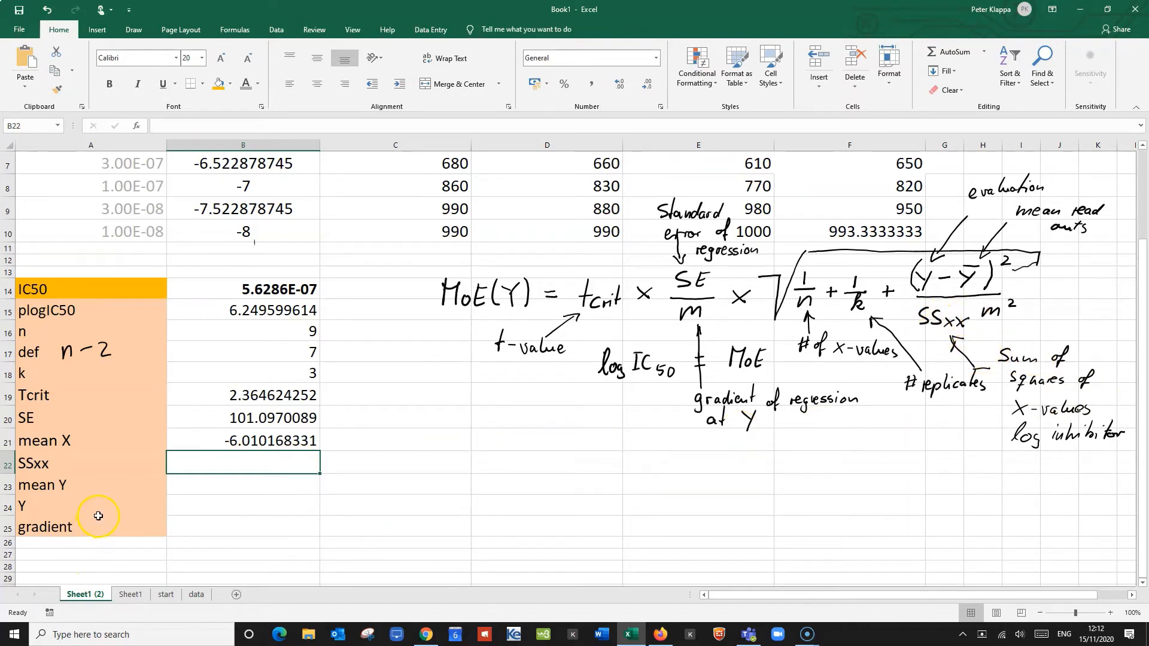
double_click(215, 469)
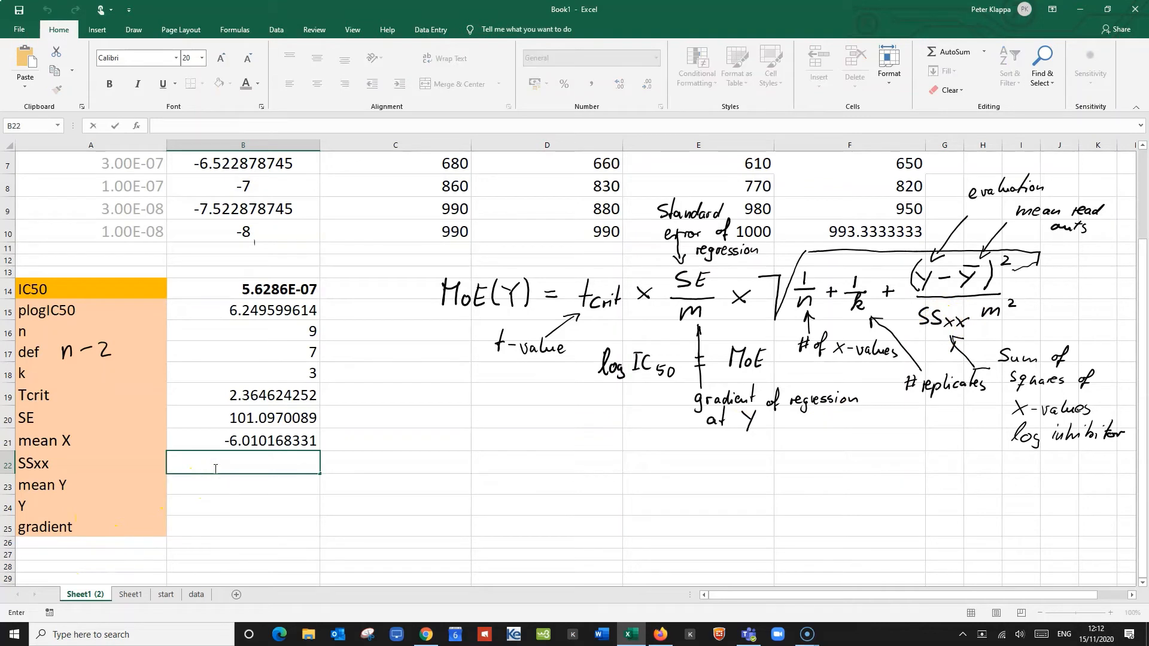
type("=")
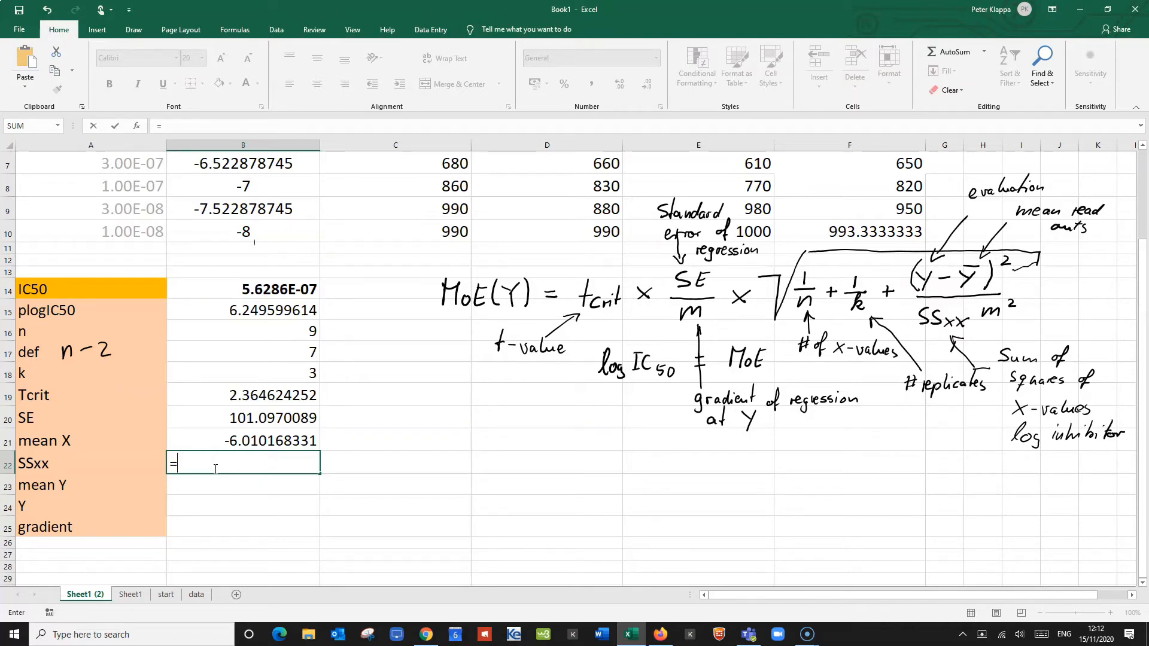
type("D")
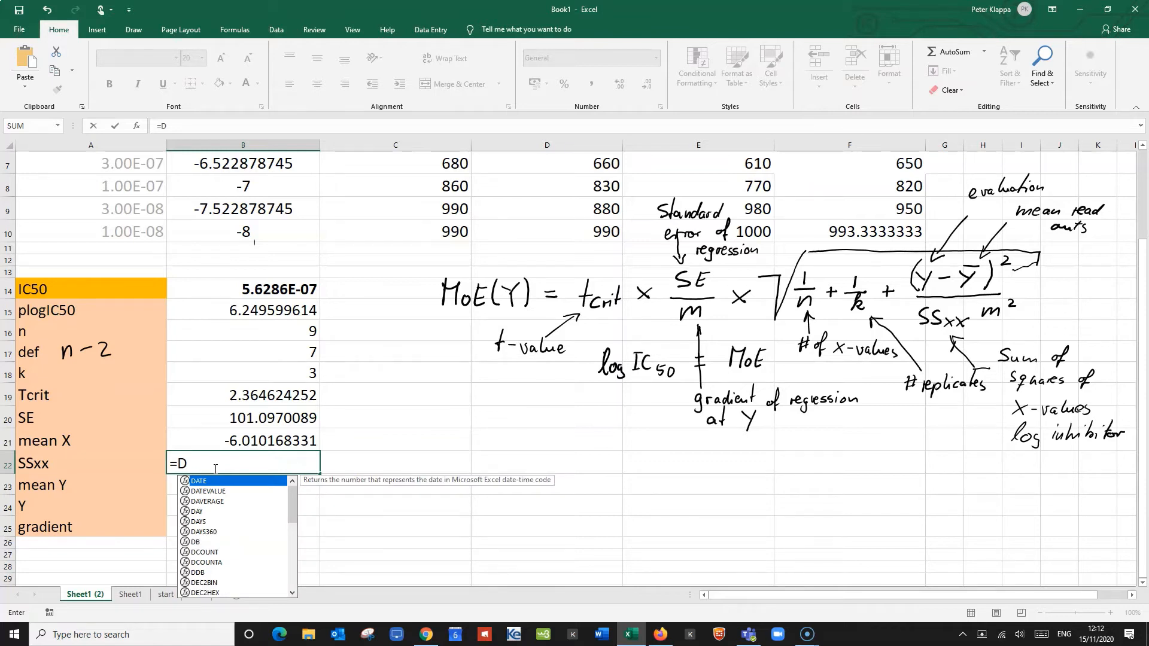
key("BackSpace")
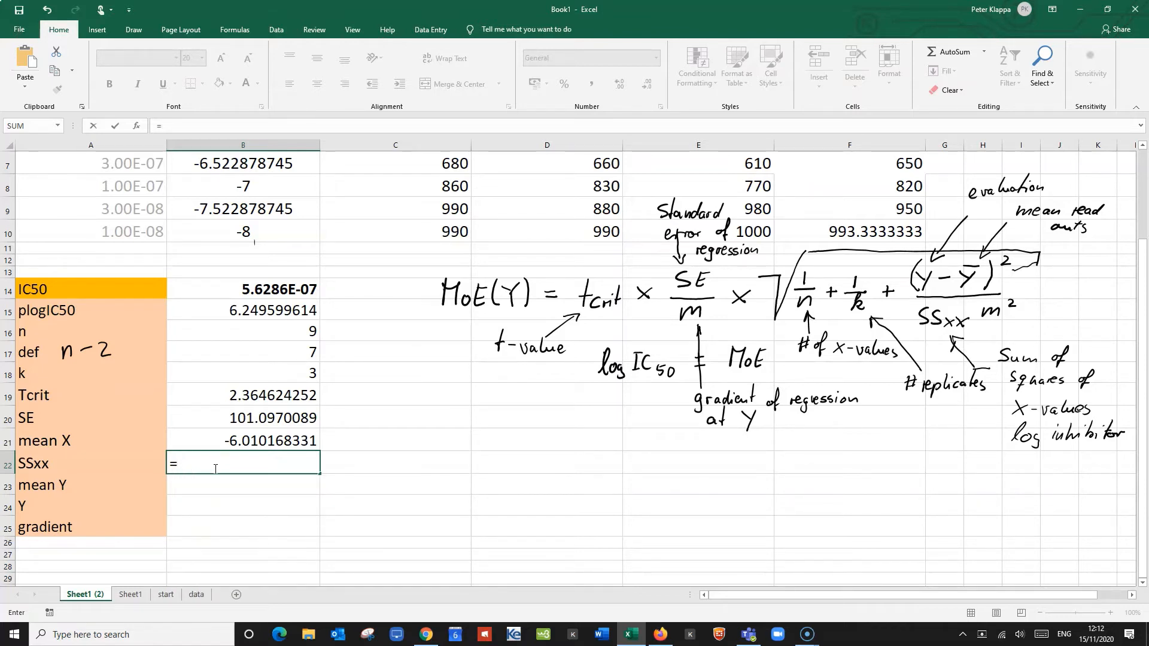
type("D")
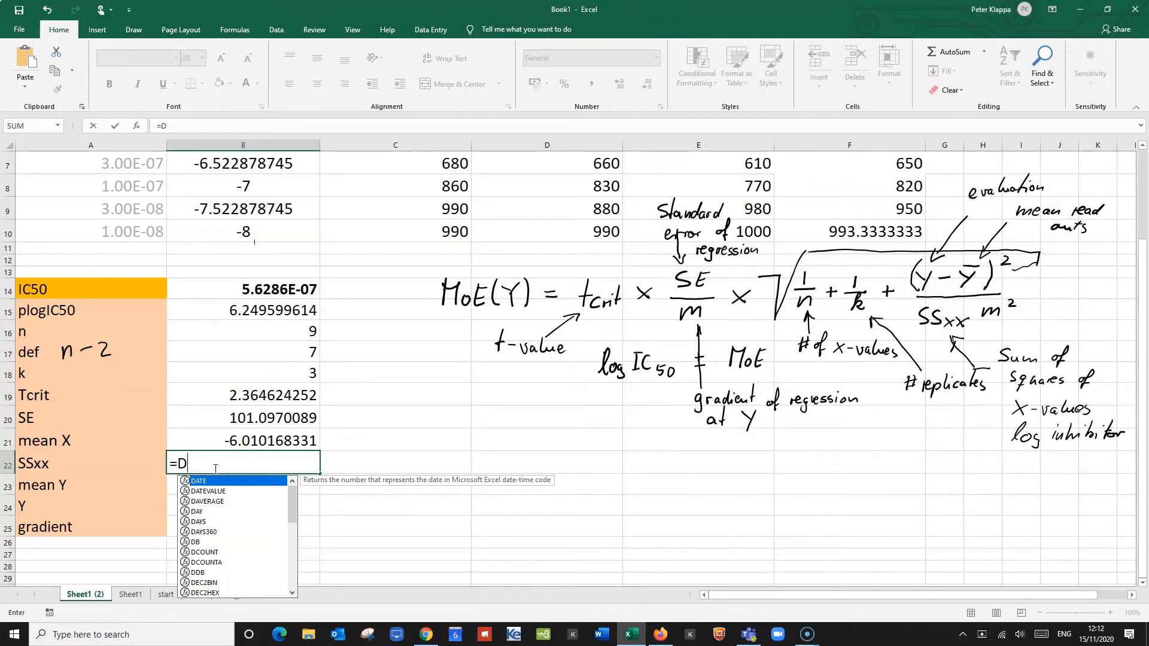
type("e")
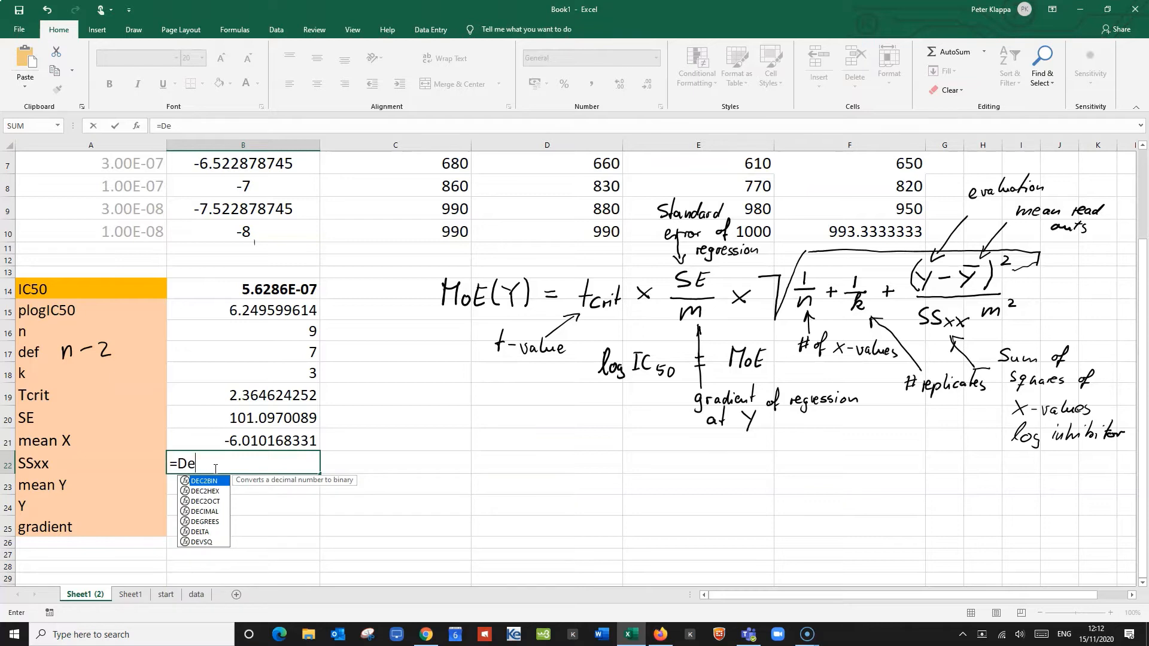
type("v")
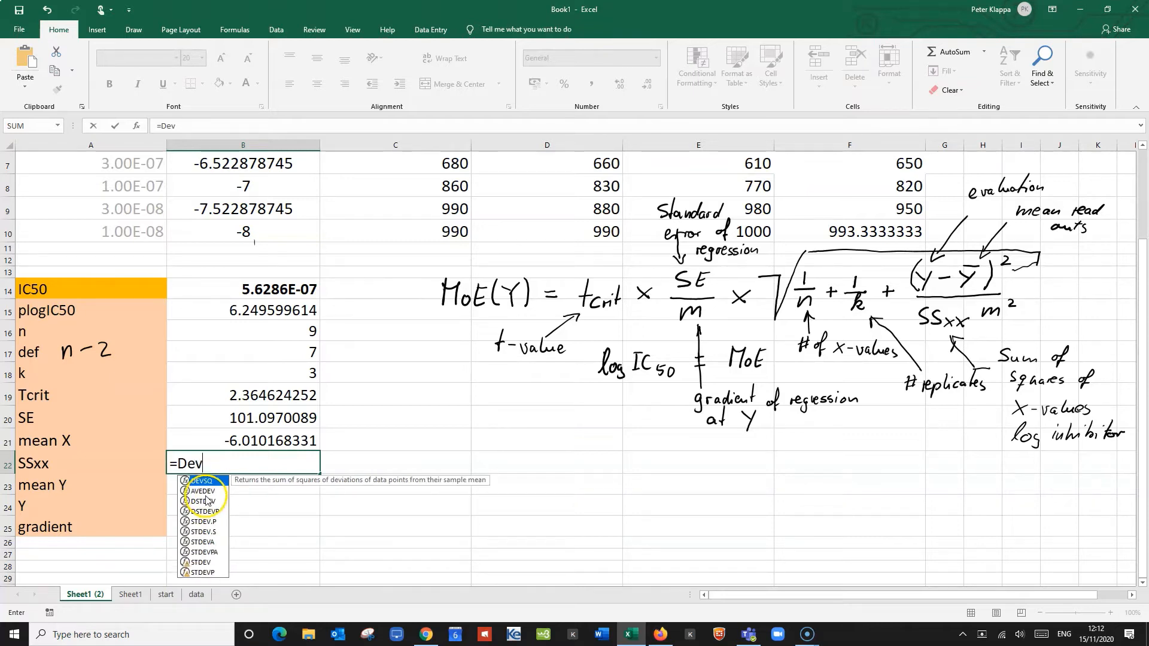
double_click(204, 481)
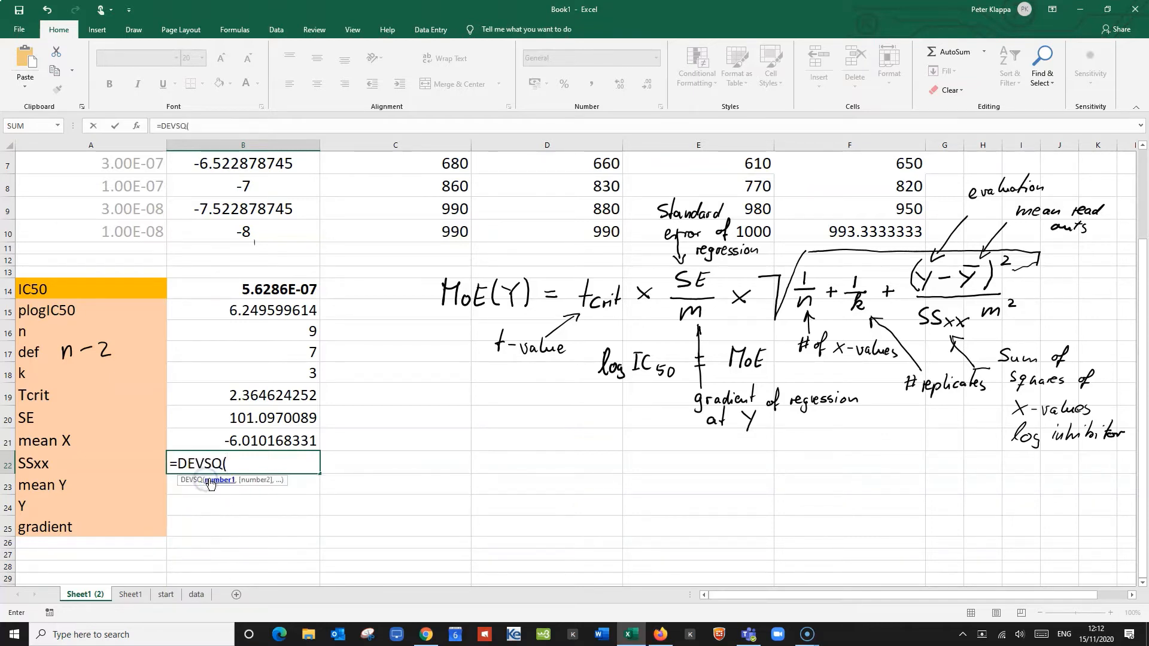
scroll(305, 466, "up", 2)
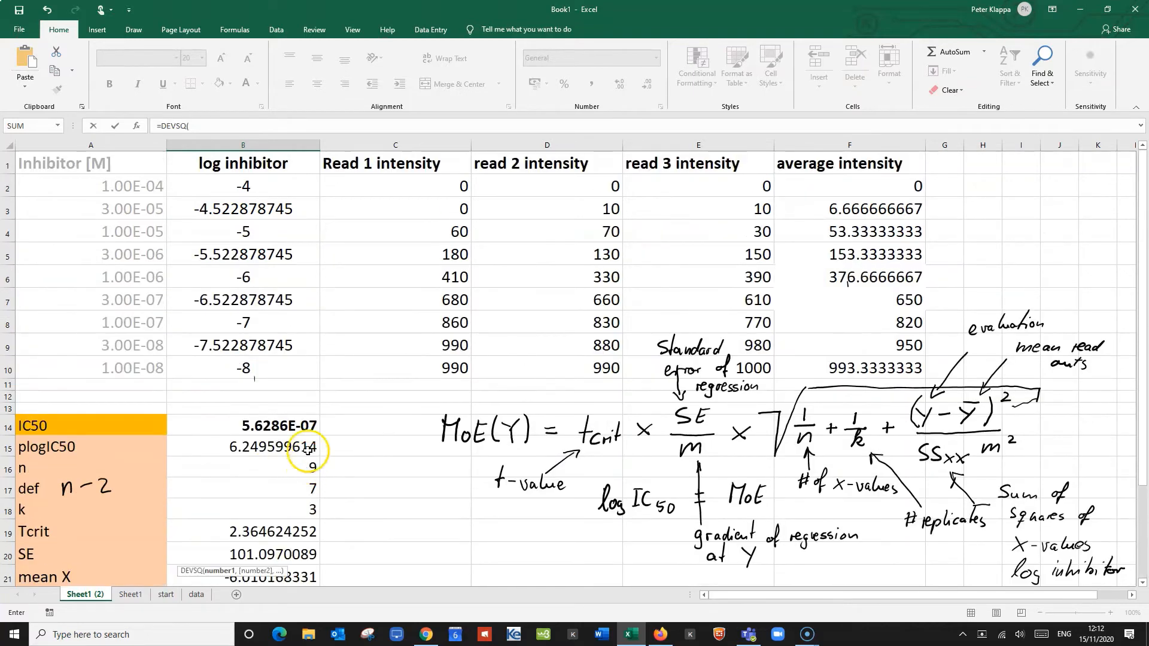
left_click_drag(257, 189, 225, 364)
key("Return")
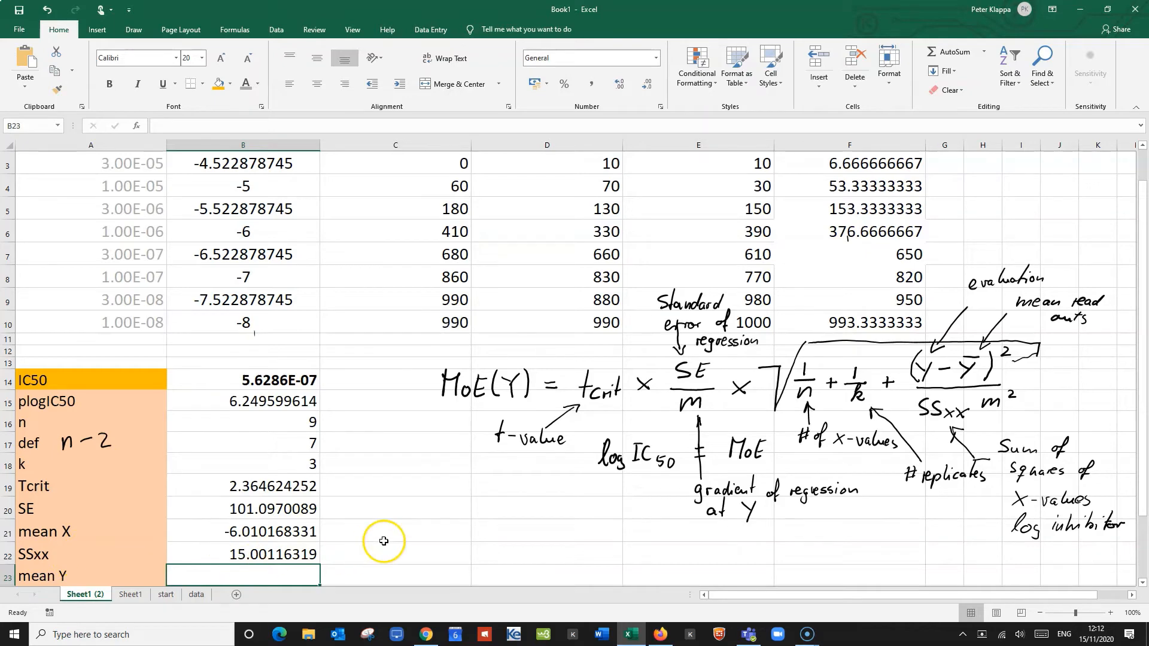
Step: Calculate the mean Y of the average intensity values in B23 with =AVERAGE(F2:F10)
scroll(380, 539, "down", 2)
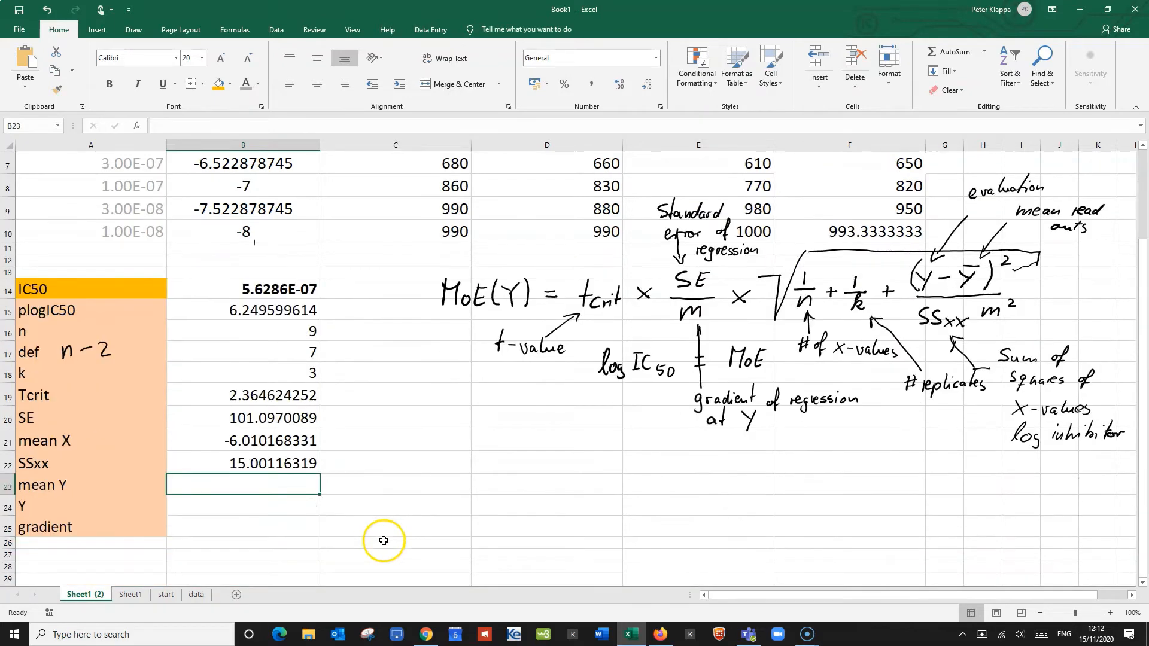
double_click(235, 489)
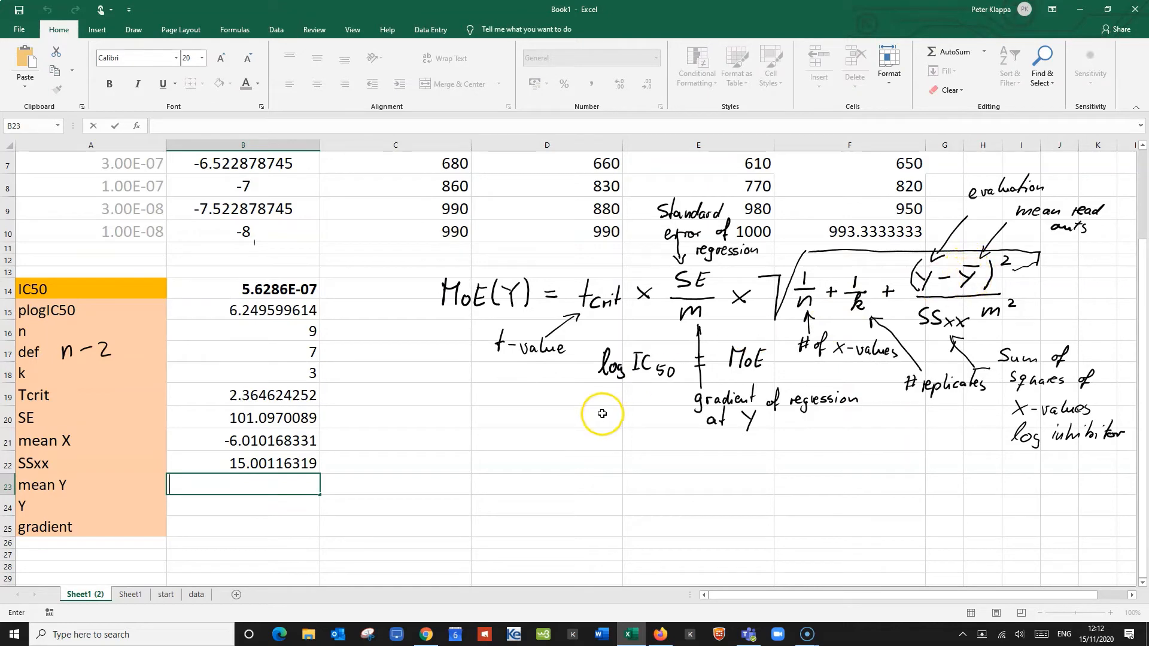
type("=aver")
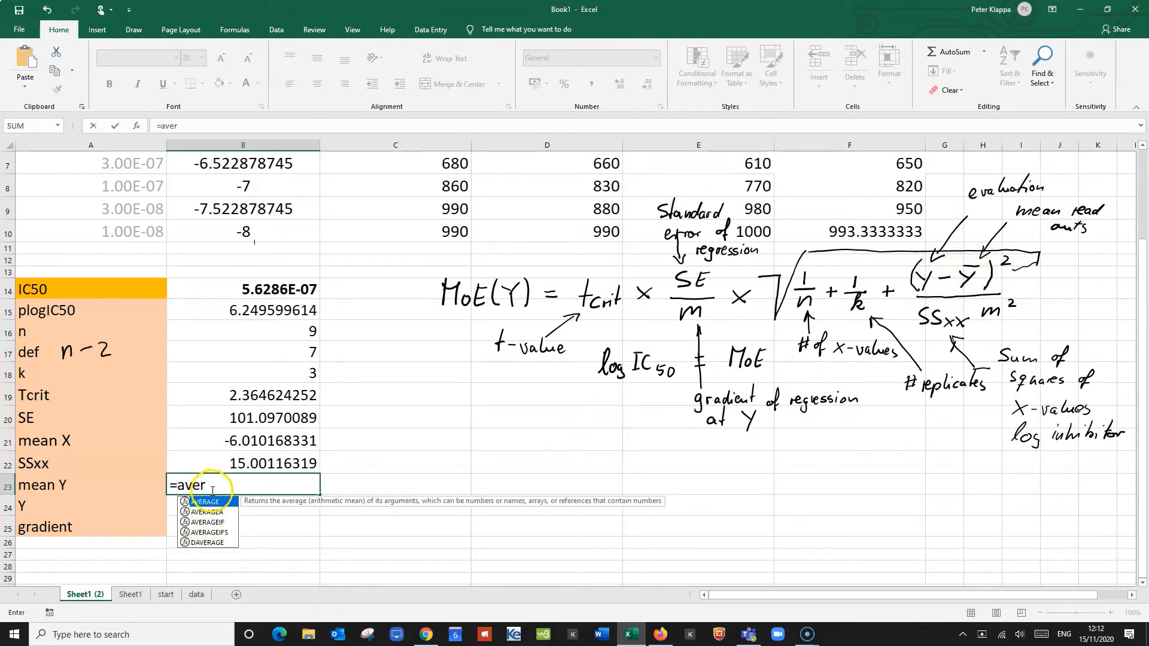
double_click(209, 502)
scroll(858, 442, "up", 2)
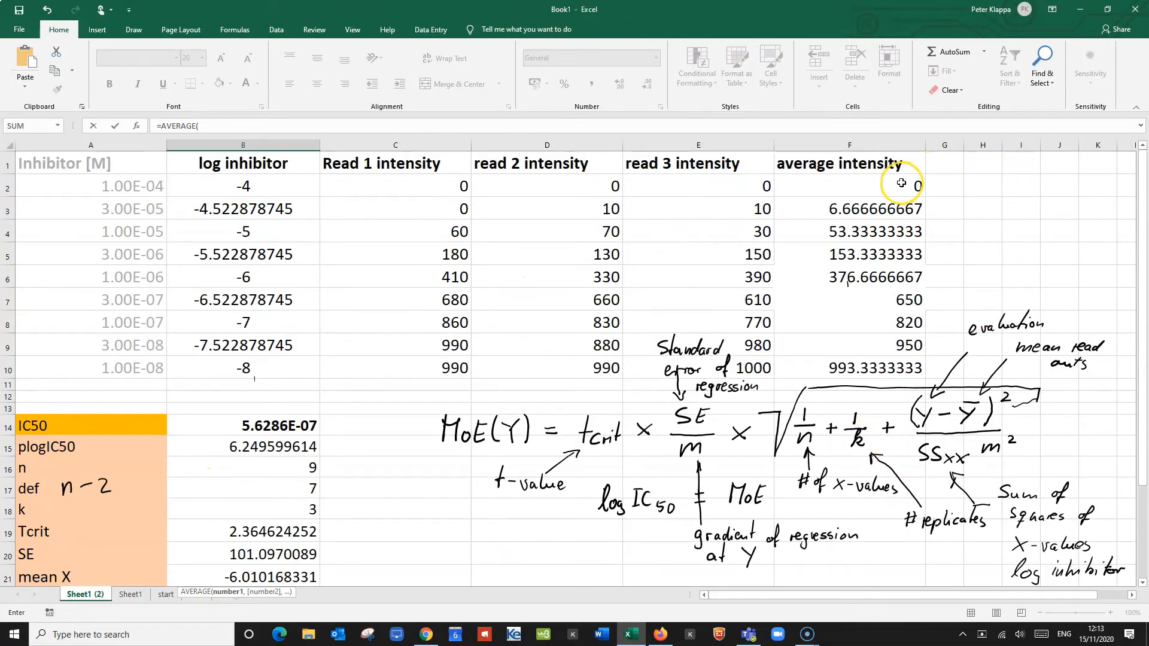
left_click_drag(901, 183, 881, 363)
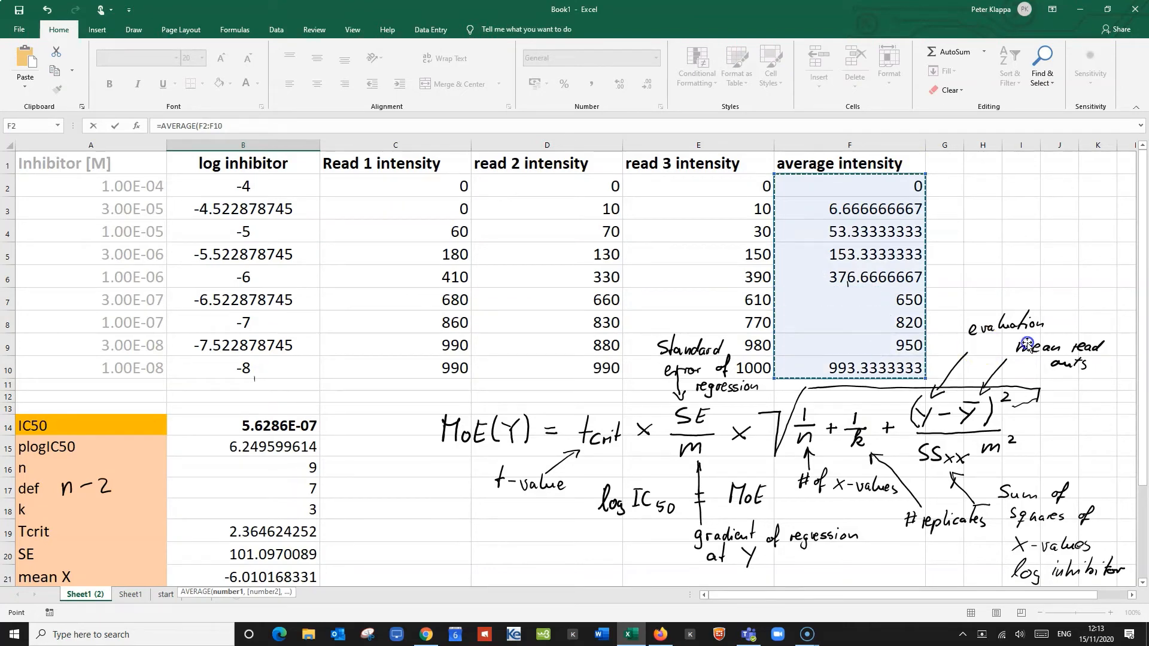
key("Return")
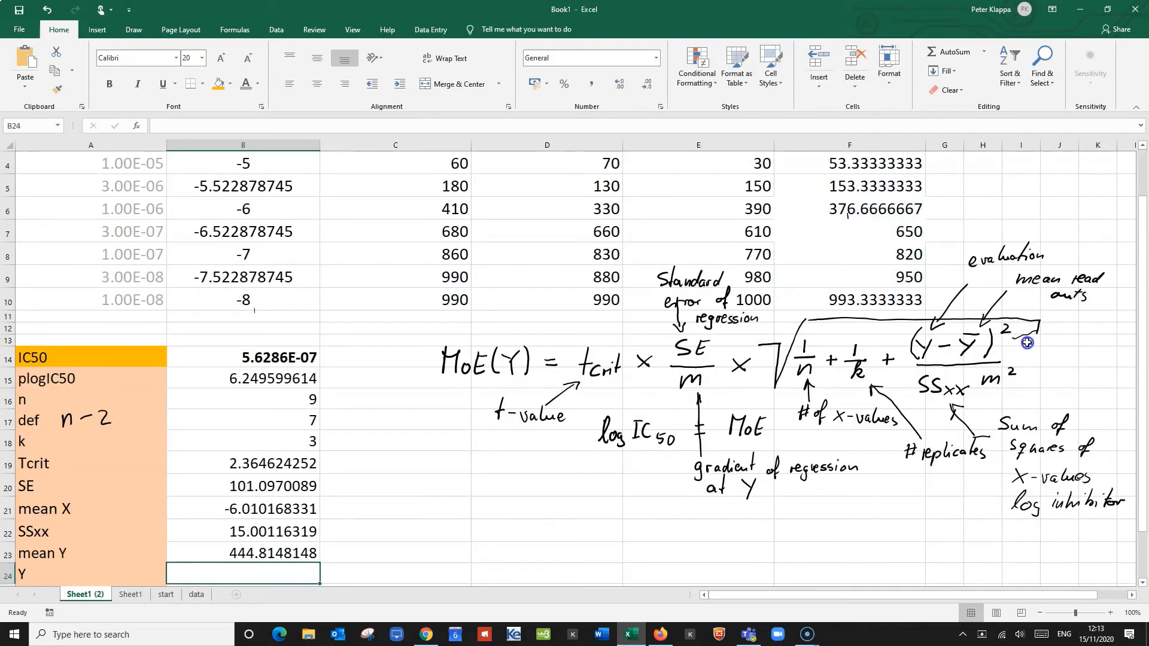
Step: Calculate Y, half the span between the highest and lowest average intensities, in B24 with =(F10-F2)/2
scroll(1027, 326, "down", 2)
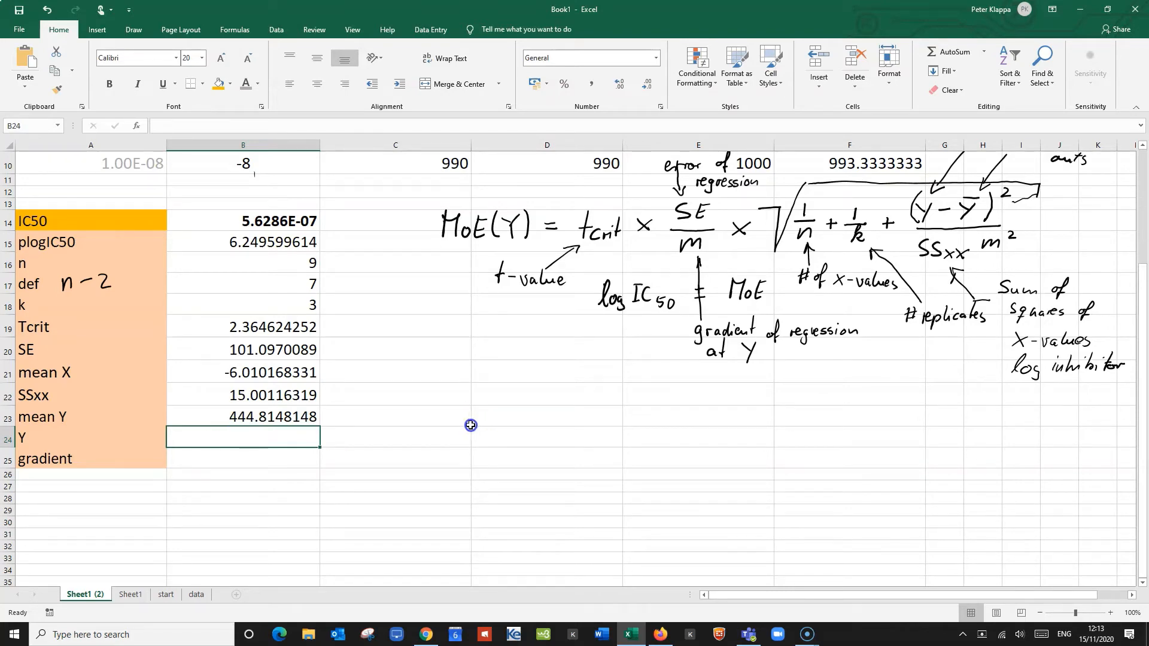
scroll(471, 426, "up", 3)
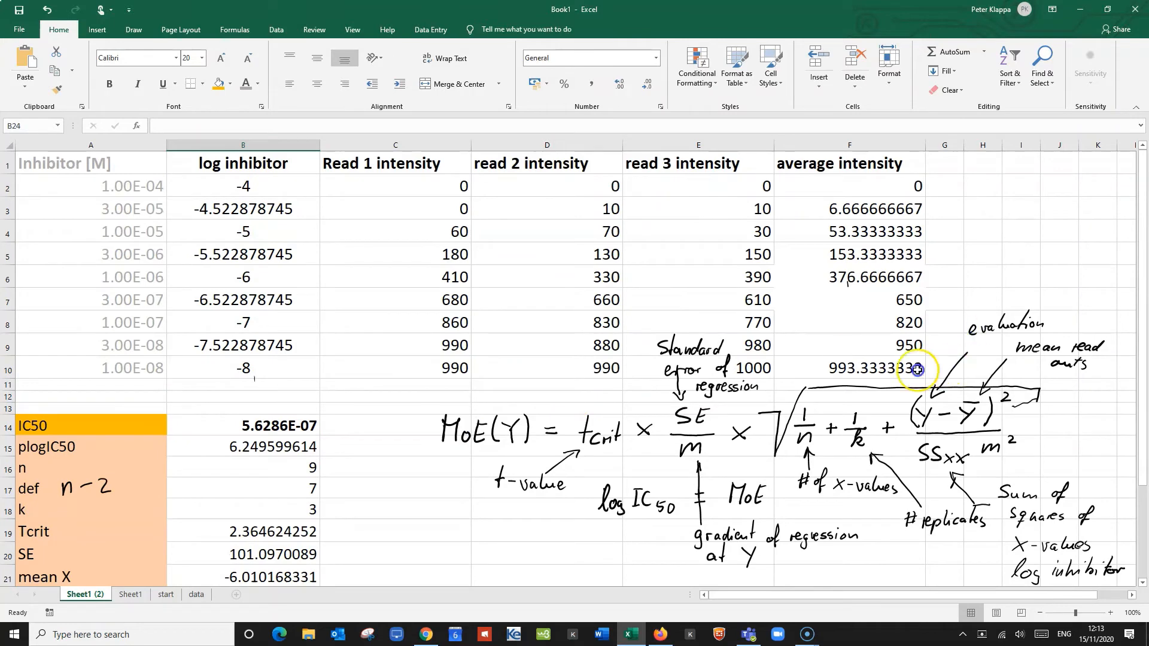
left_click(896, 183)
left_click(871, 368)
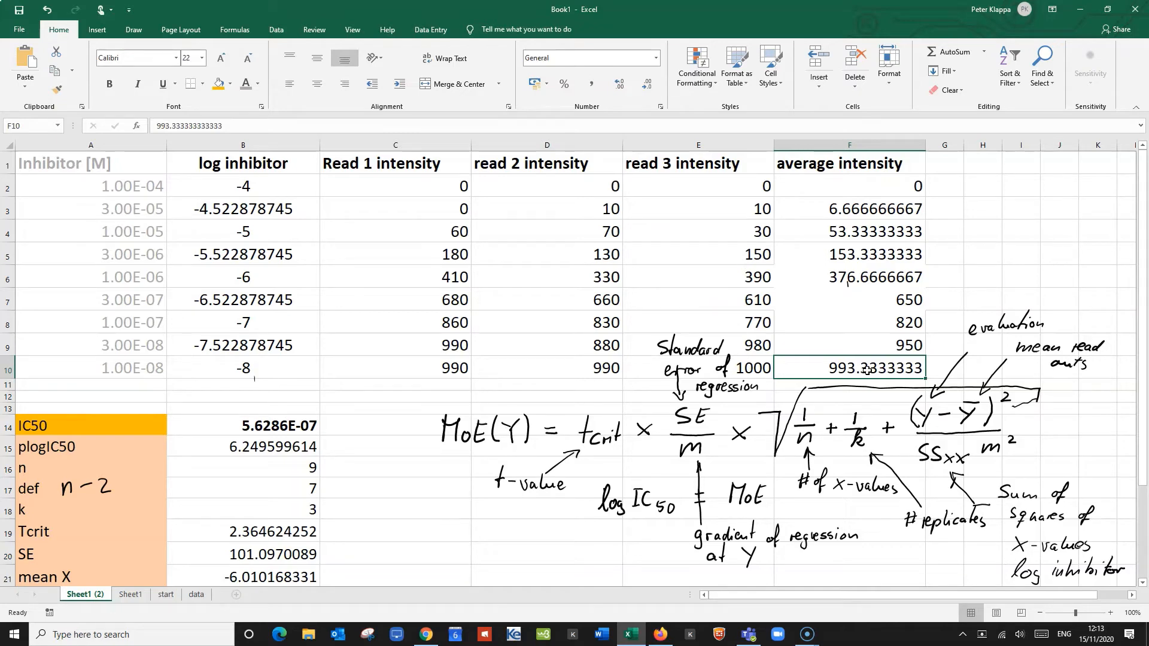
double_click(867, 370)
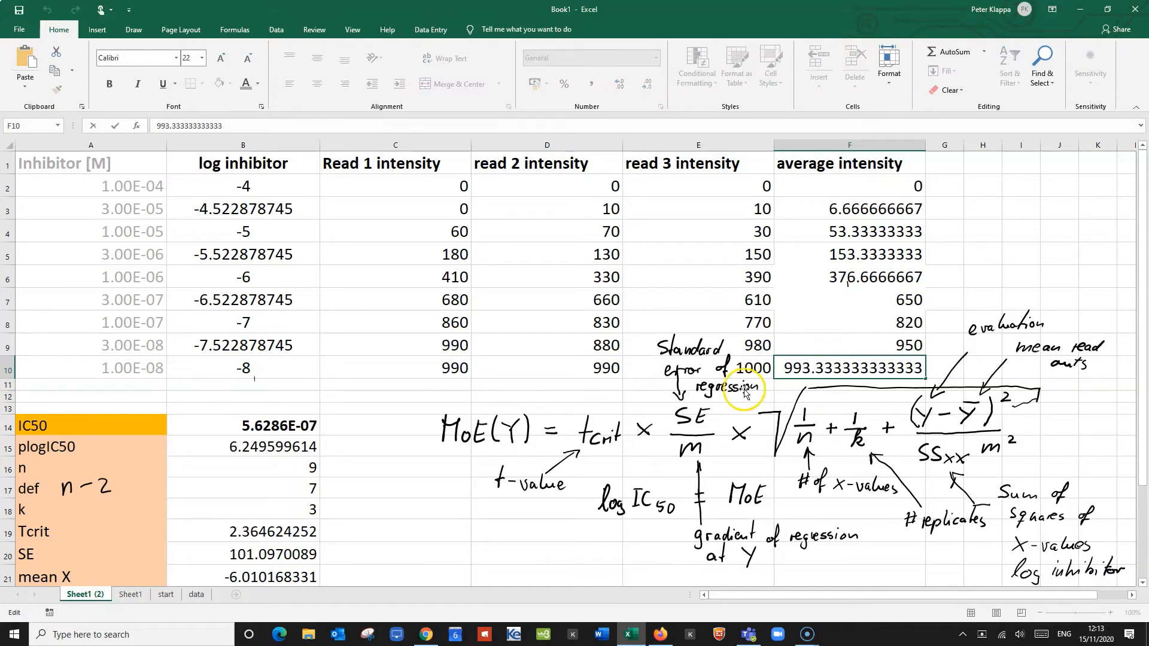
scroll(603, 402, "down", 3)
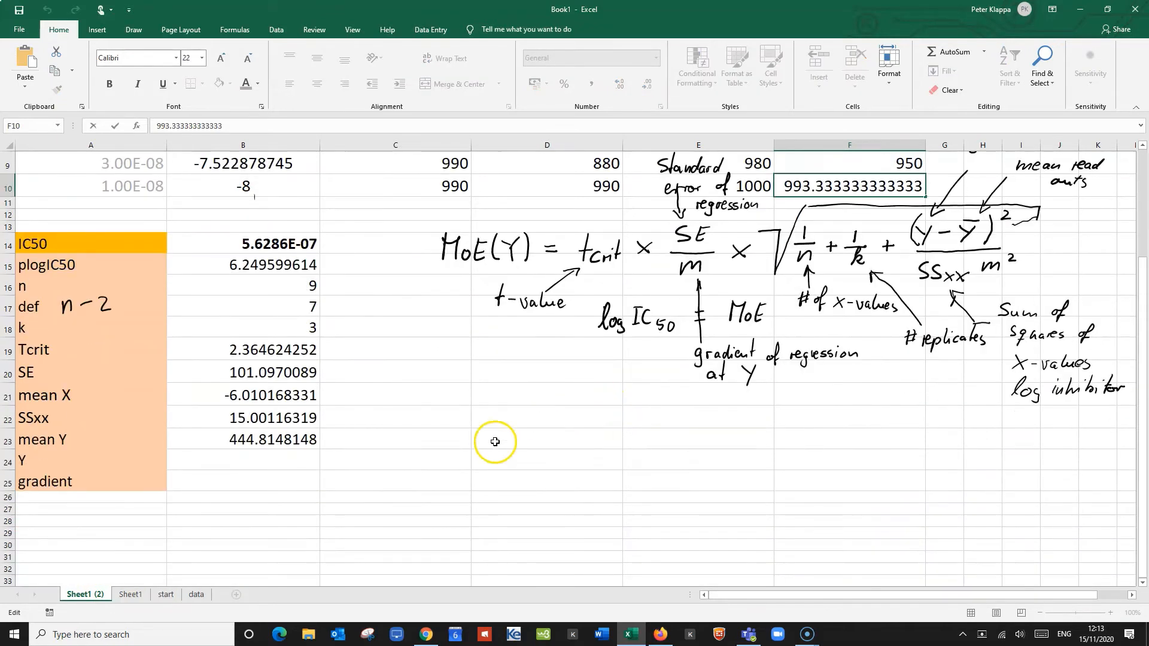
left_click(254, 463)
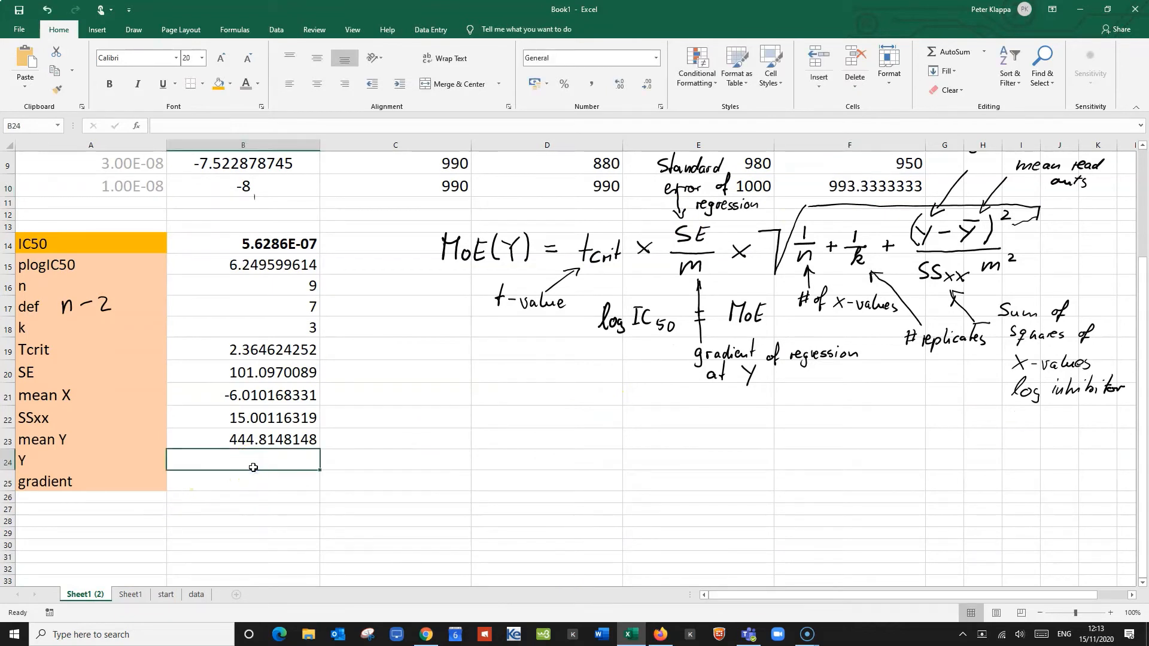
type("=(")
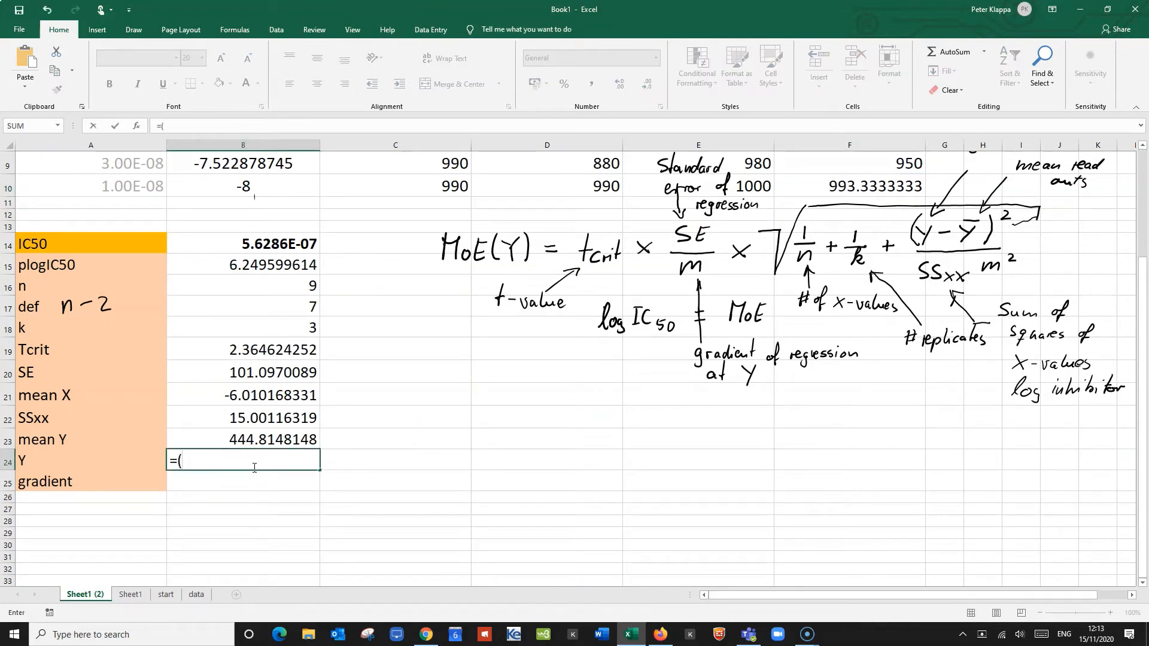
left_click(848, 187)
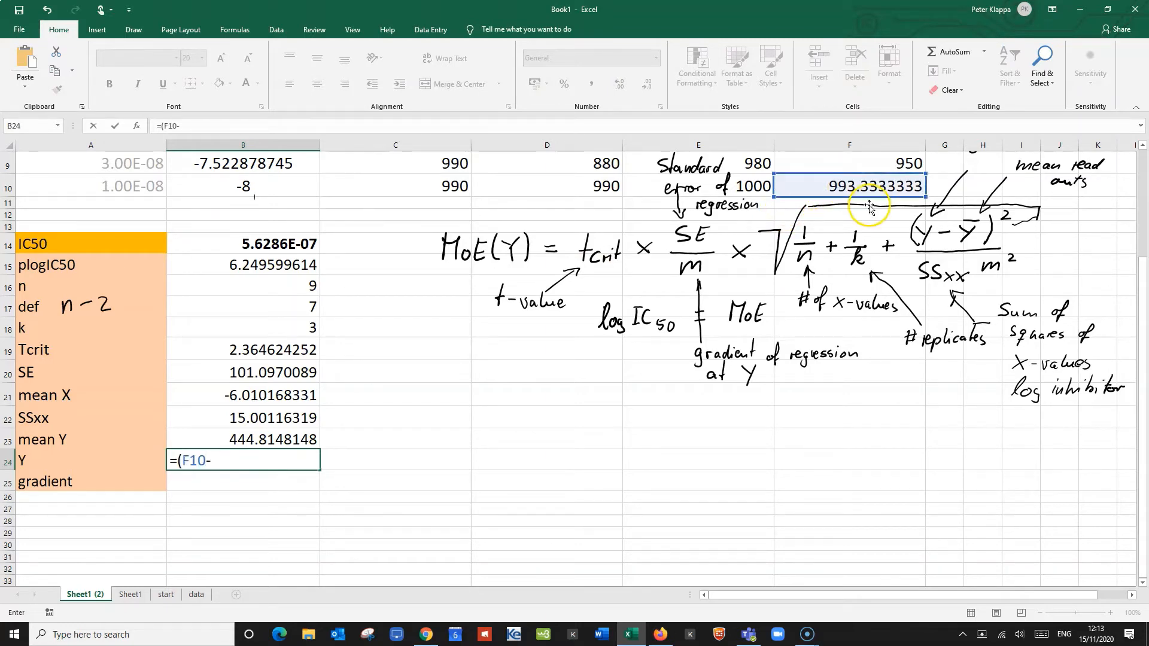
scroll(850, 190, "up", 3)
left_click(898, 191)
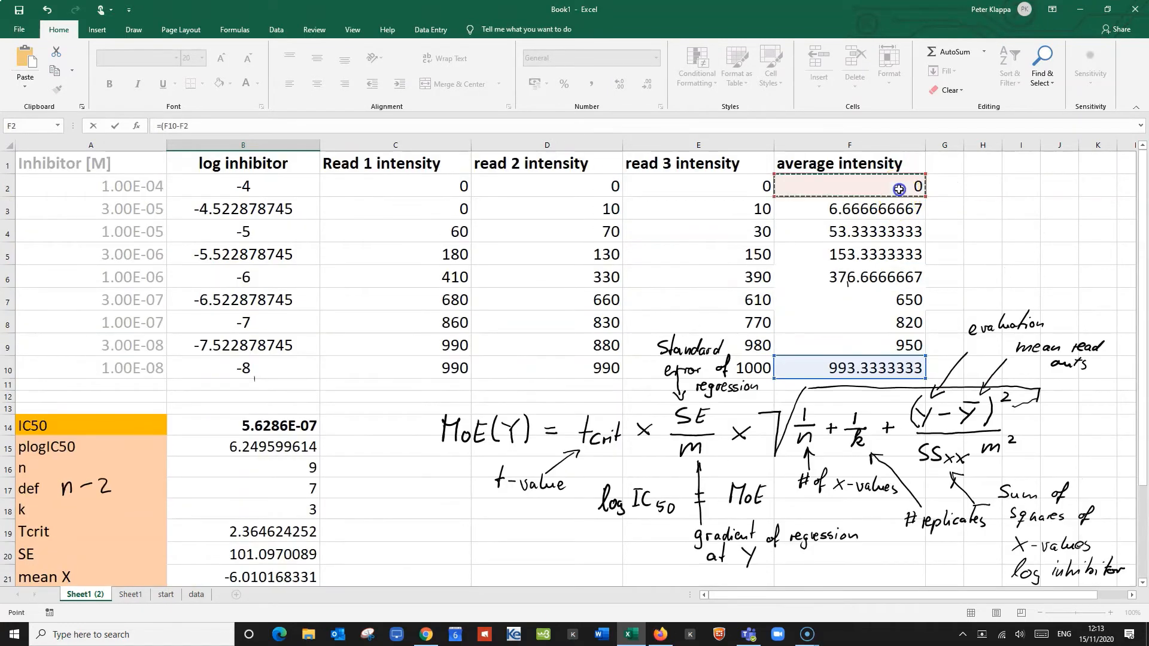
type(")")
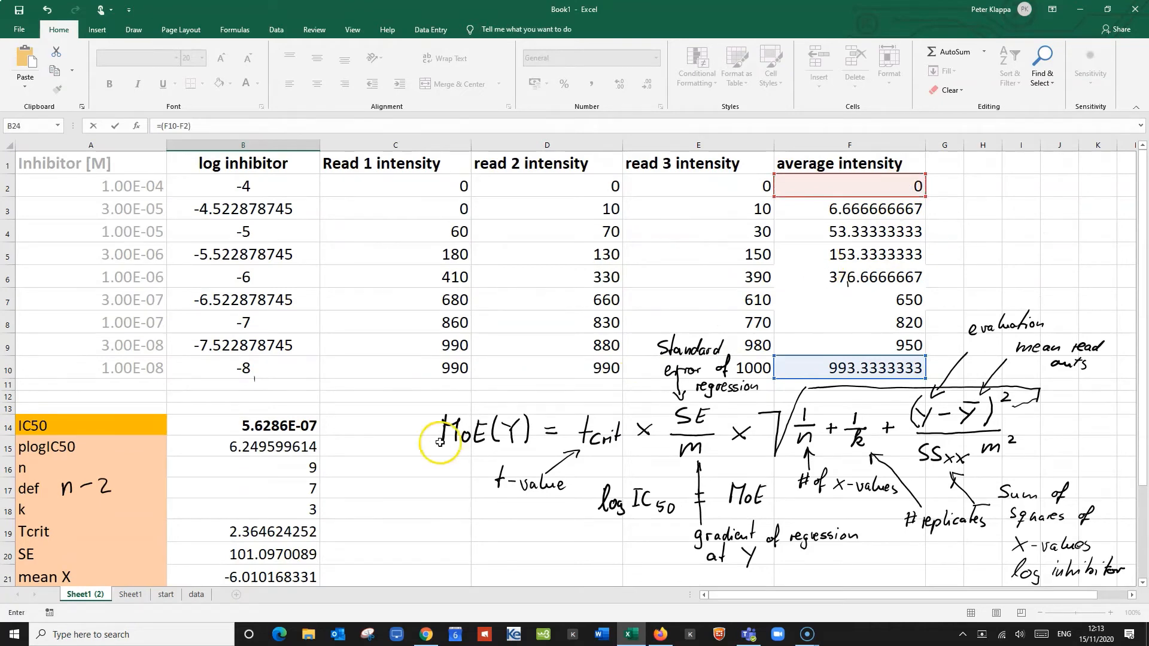
scroll(434, 431, "down", 3)
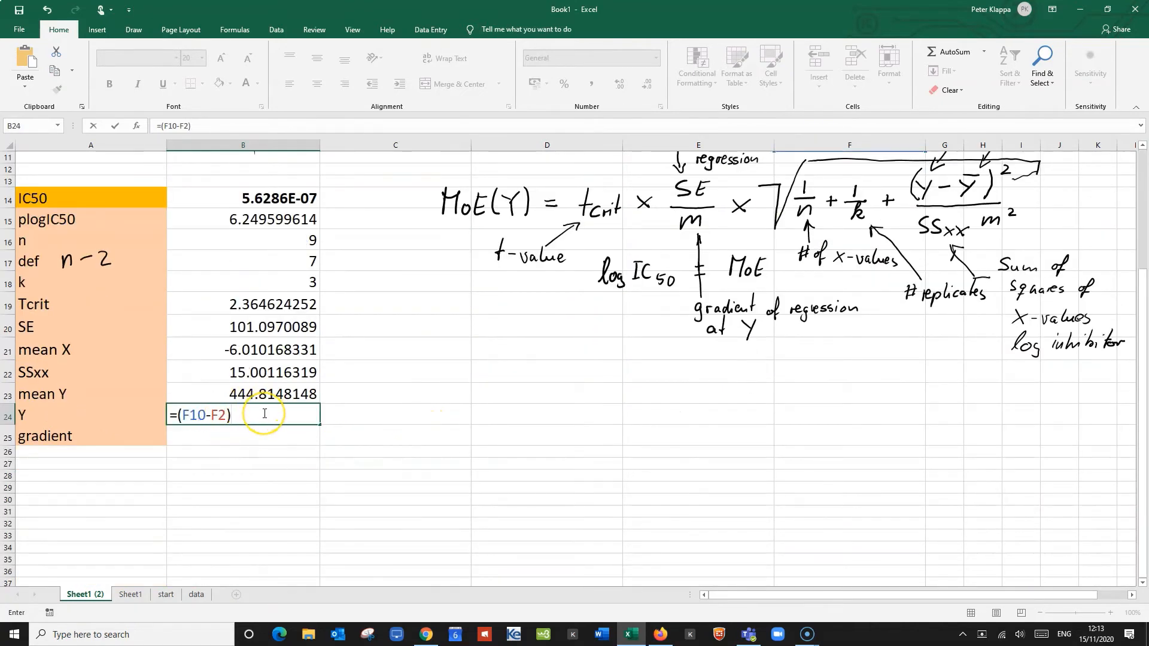
type("/2")
key("Return")
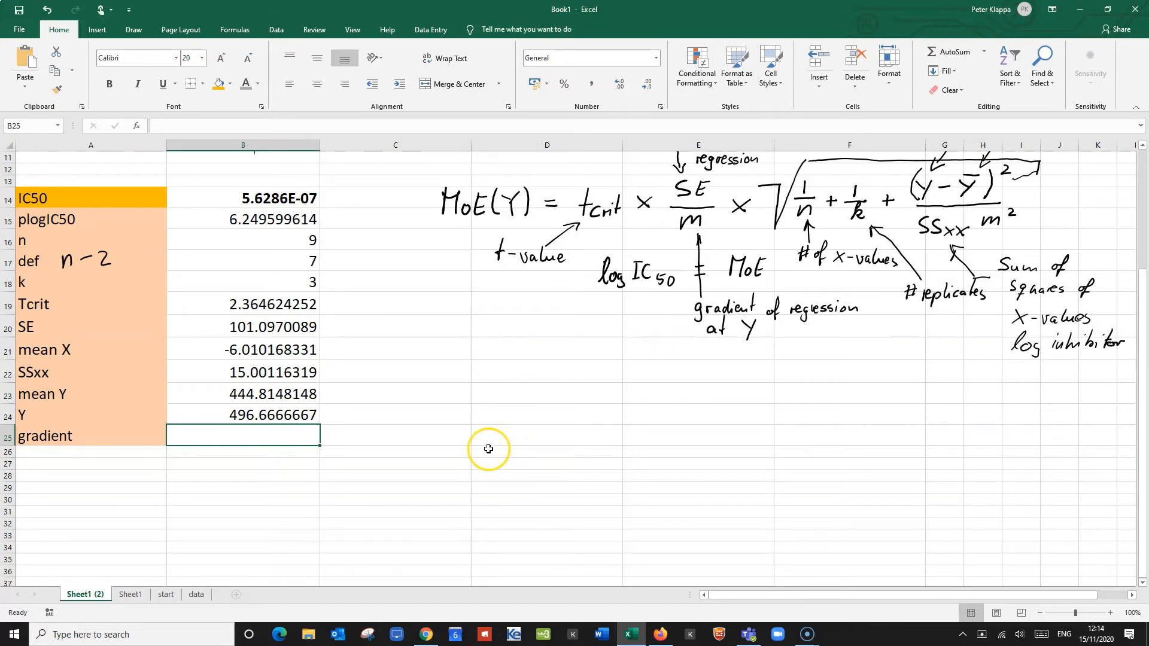
Step: On Sheet1, ink a line over the steep section of the scatter chart between log inhibitor values of about -6.5 and -6
scroll(493, 449, "up", 3)
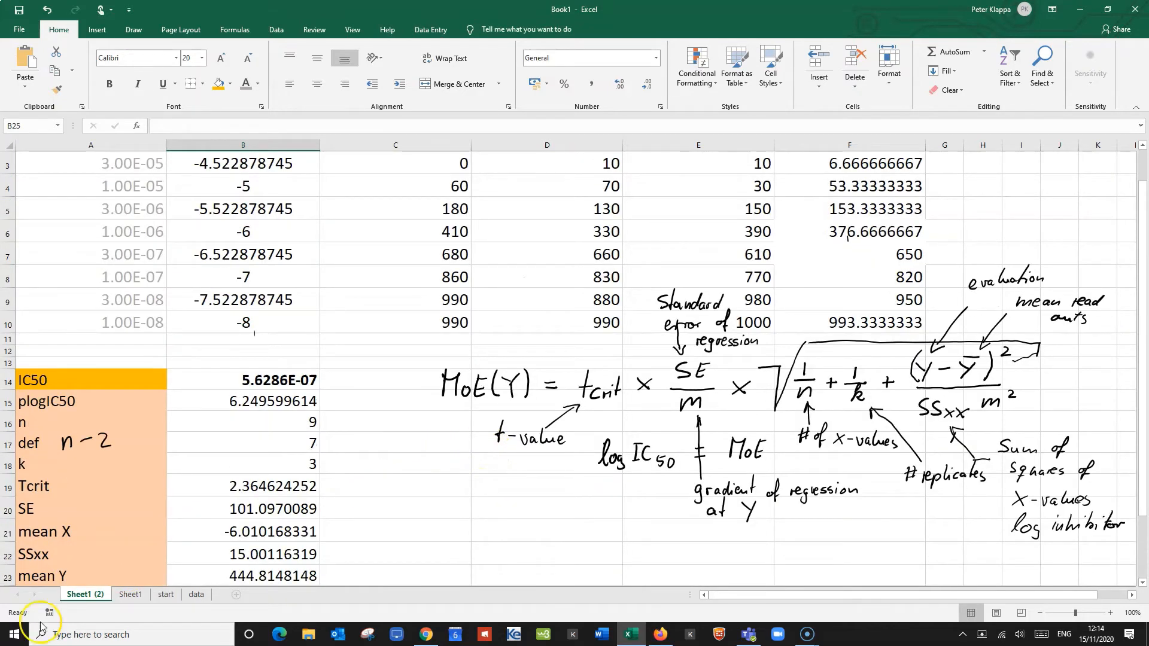
left_click(130, 594)
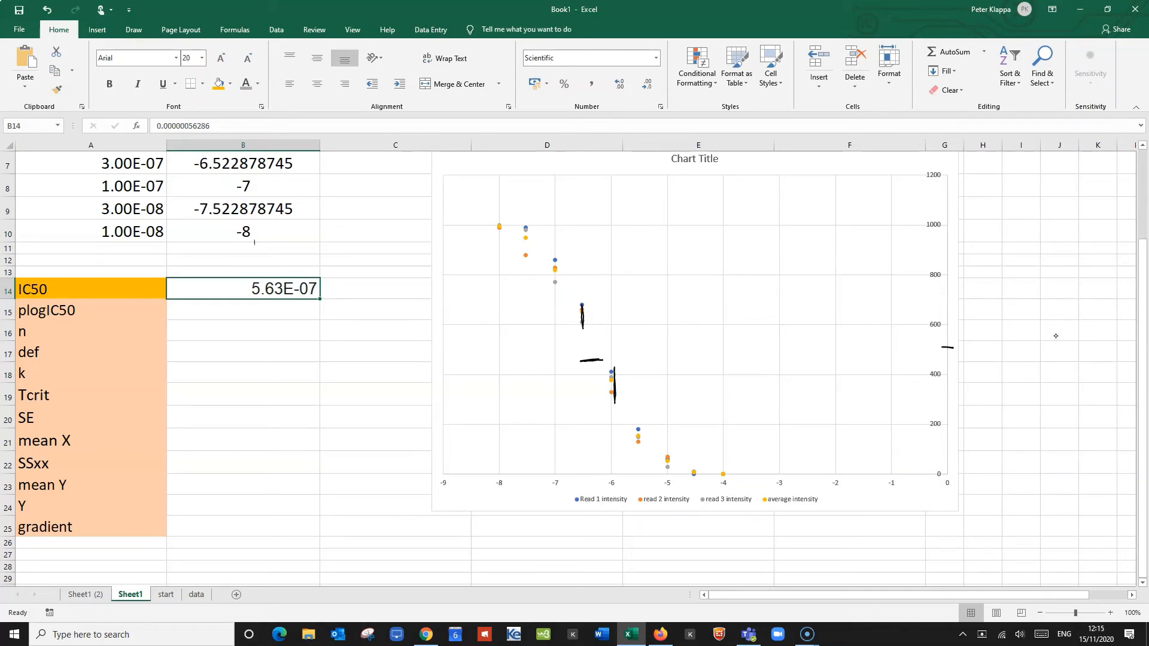
mouse_move(586, 321)
left_mouse_down()
mouse_move(613, 363)
mouse_move(599, 357)
mouse_move(580, 327)
mouse_move(622, 368)
left_mouse_up()
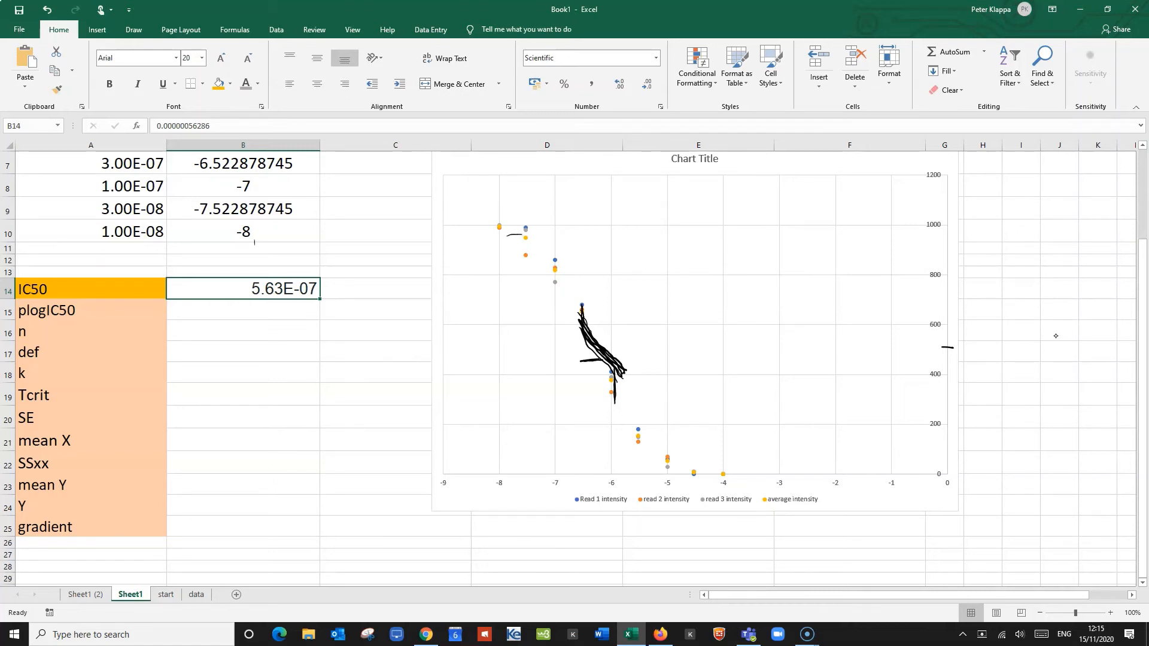
left_click_drag(742, 532, 748, 536)
mouse_move(583, 336)
left_mouse_down()
mouse_move(580, 352)
mouse_move(592, 331)
mouse_move(581, 320)
left_mouse_up()
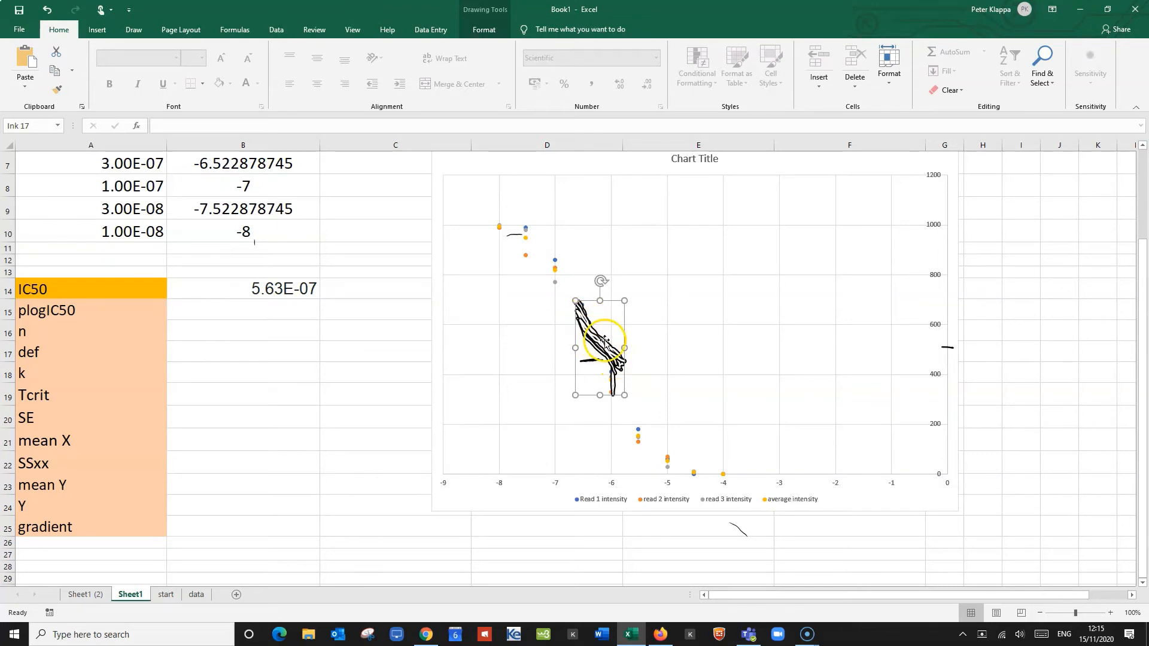
Step: Ink solid dots on the chart at both ends of the steep section, at log inhibitor values of about -6 and -6.5
left_click(478, 393)
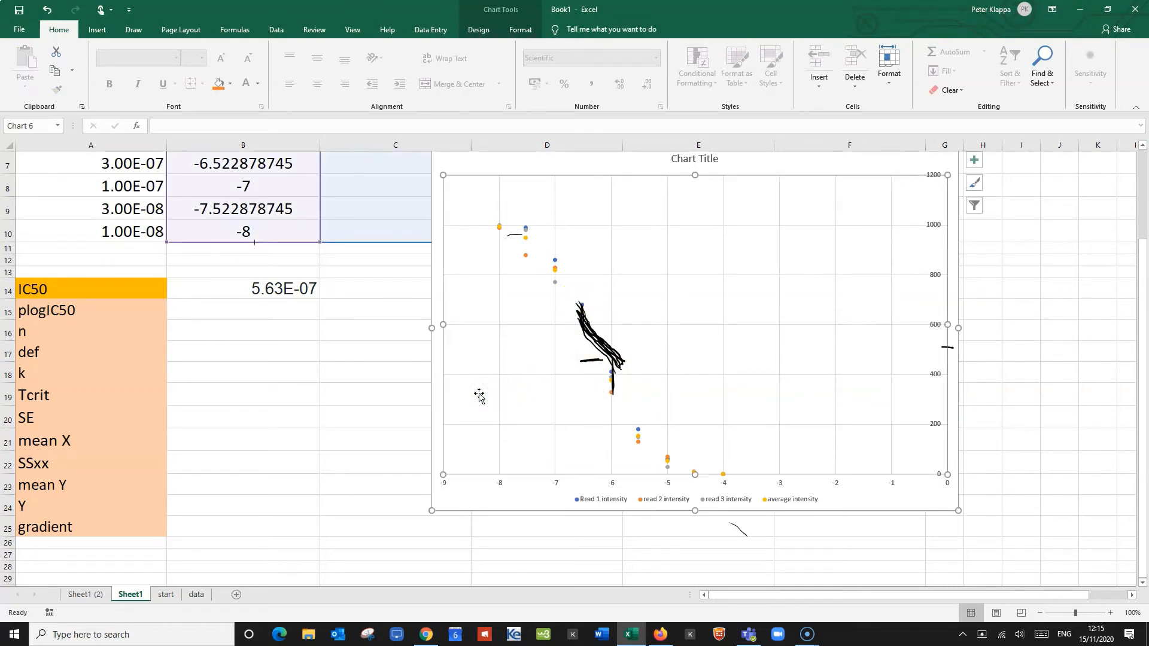
left_click(478, 394)
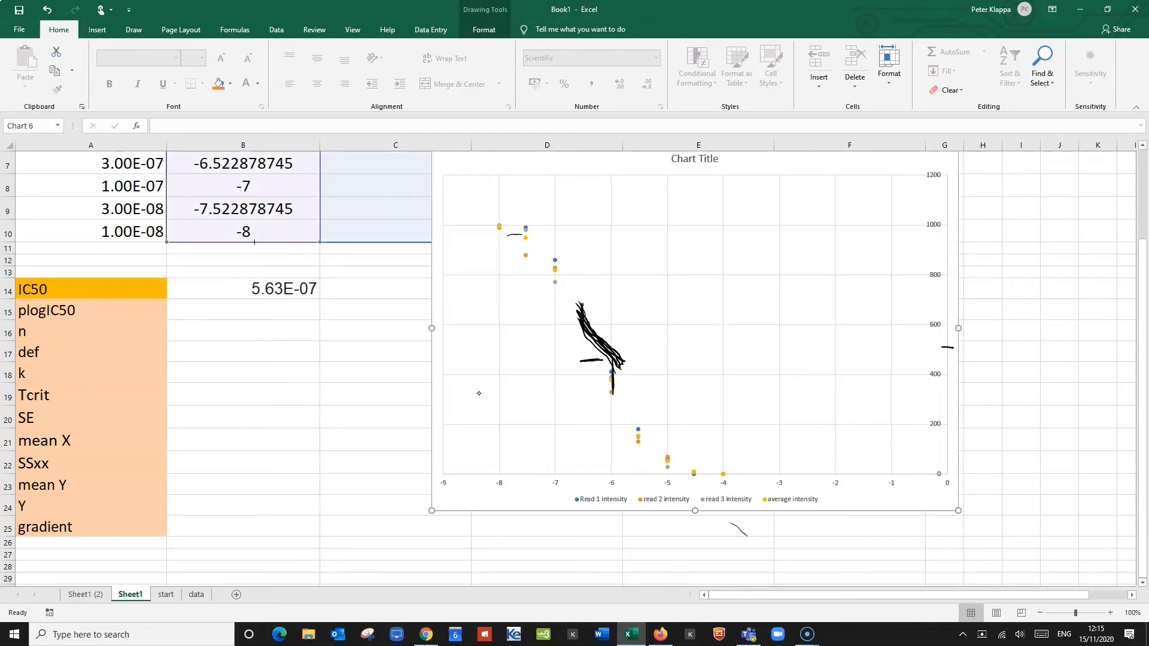
left_click_drag(612, 389, 615, 395)
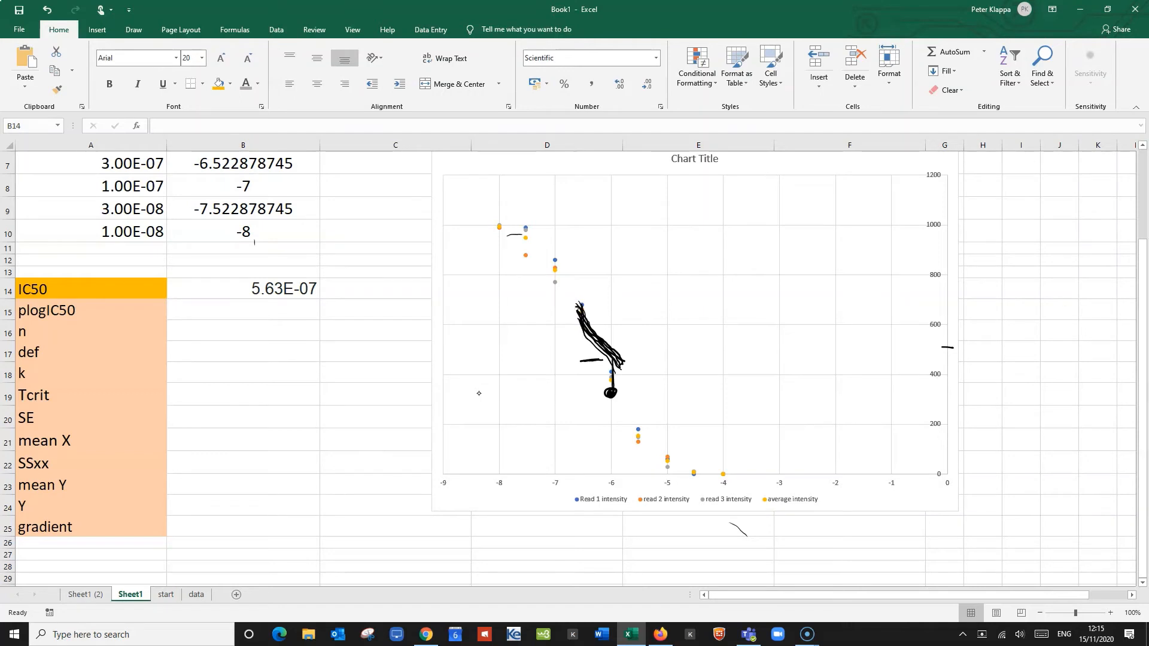
left_click_drag(579, 306, 576, 320)
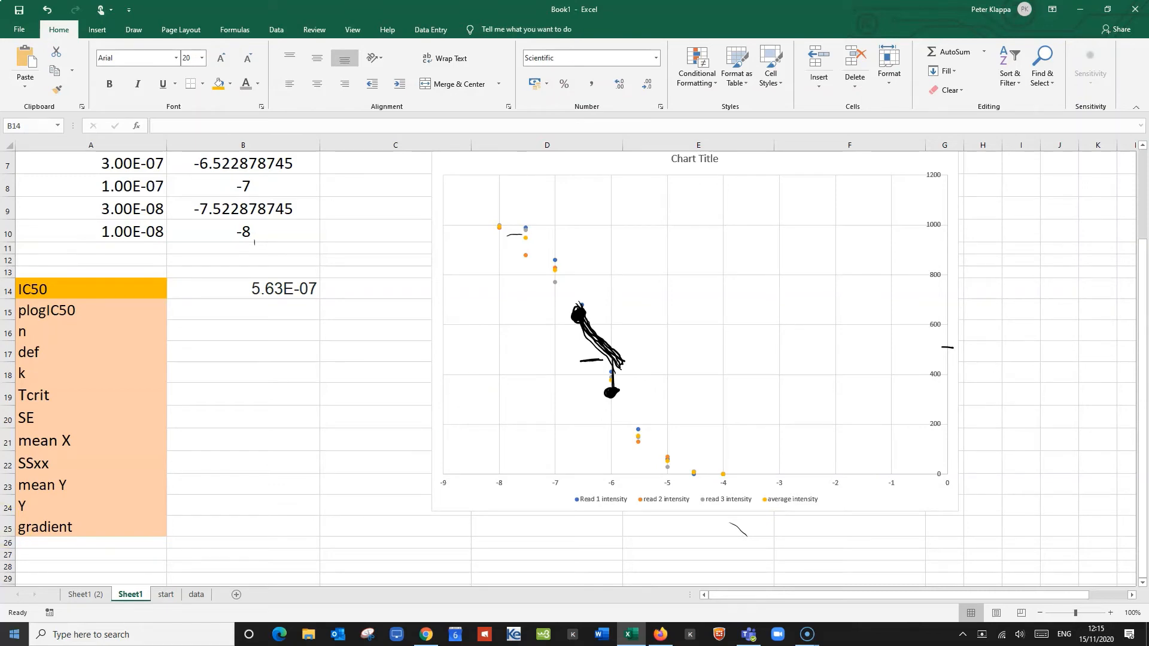
Step: On Sheet1 (2), handwrite "< 497" in ink beside the average intensities in F6 and F7
left_click(84, 594)
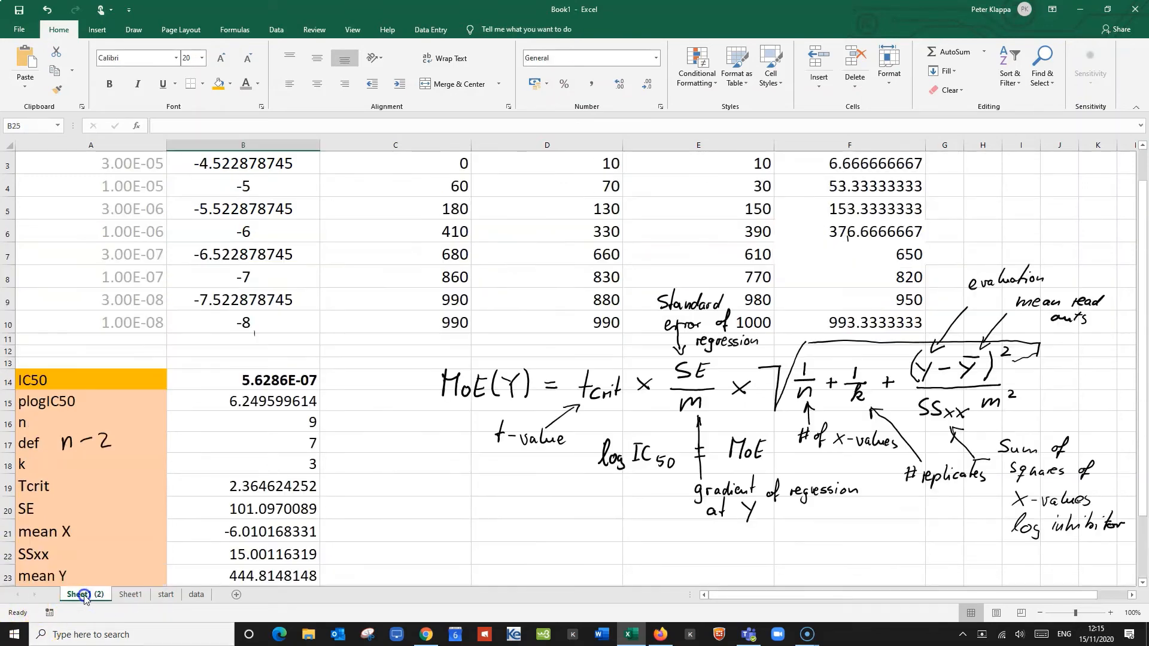
scroll(467, 439, "up", 1)
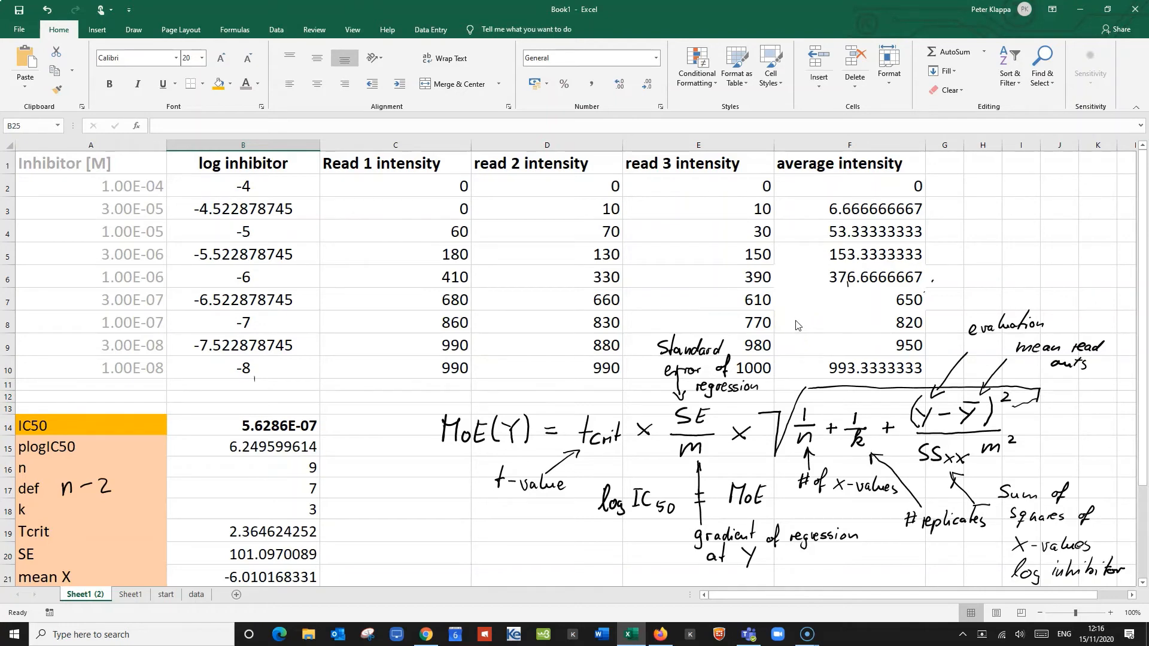
left_click_drag(938, 275, 924, 287)
mouse_move(952, 268)
left_mouse_down()
mouse_move(955, 287)
mouse_move(968, 270)
mouse_move(965, 285)
left_mouse_up()
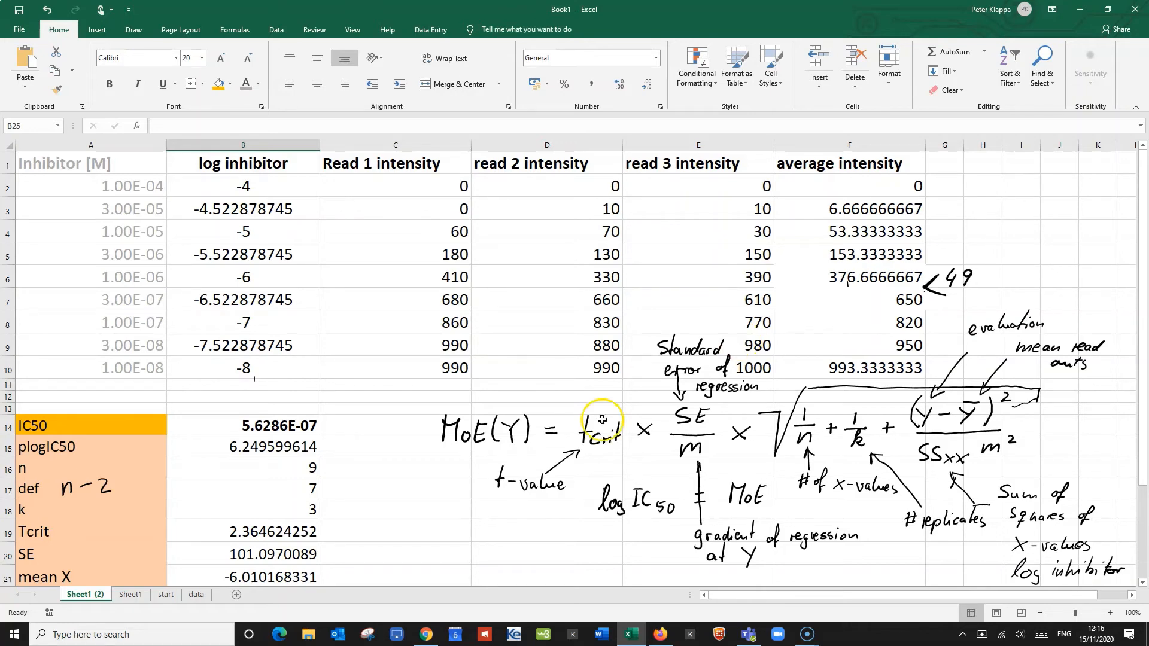
scroll(419, 546, "down", 3)
scroll(419, 547, "up", 3)
left_click_drag(978, 271, 982, 290)
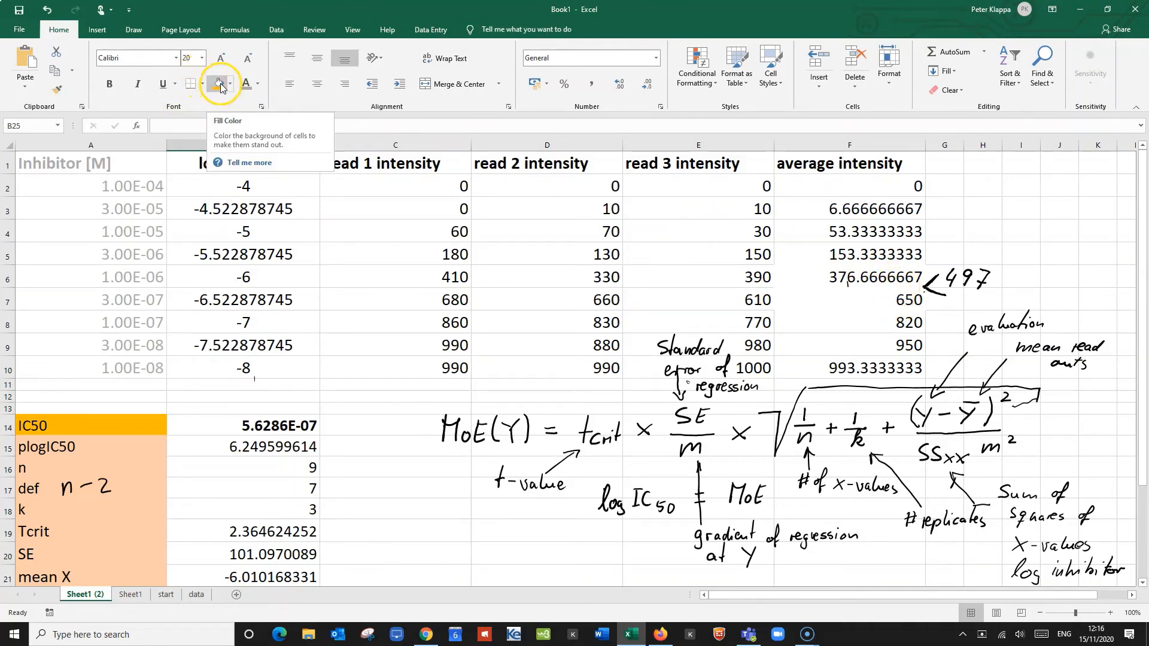
Step: Fill the average intensity cells F6:F7 and the log inhibitor cells B6:B7 with light blue
left_click_drag(852, 278, 856, 290)
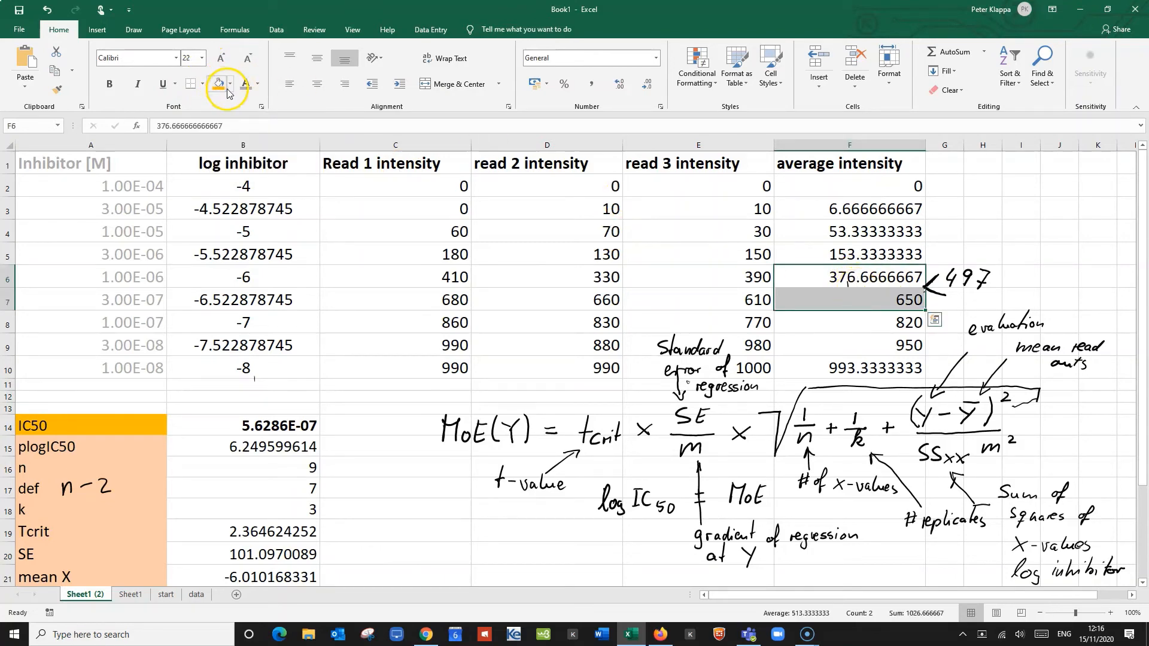
left_click(230, 85)
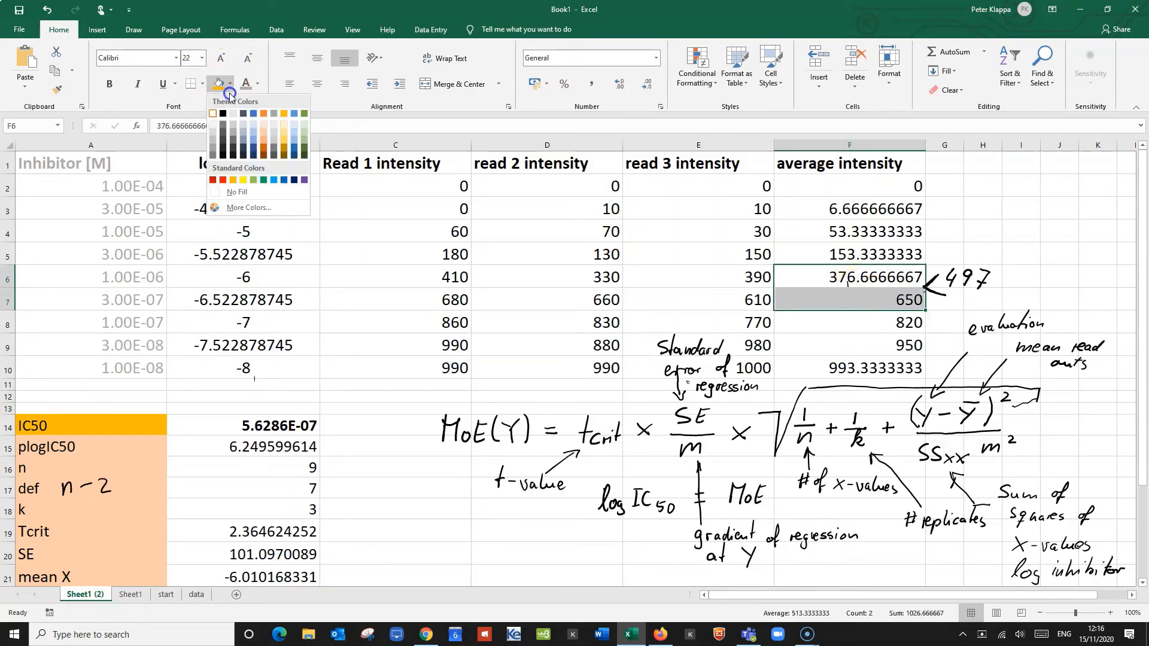
left_click(253, 134)
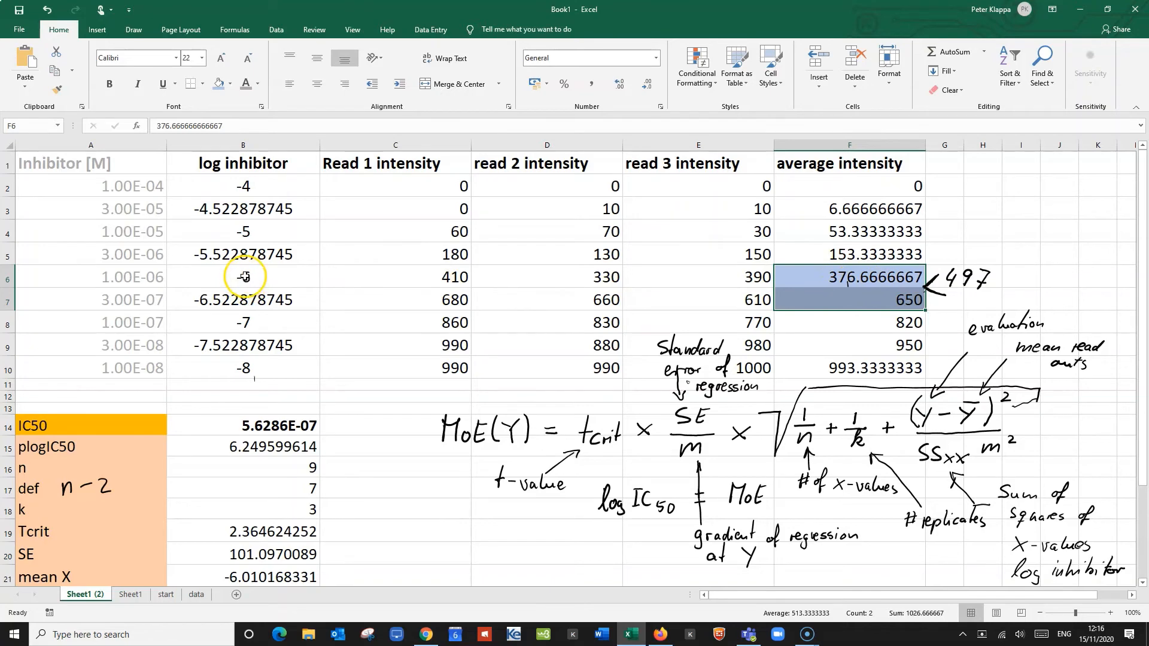
left_click_drag(244, 276, 244, 298)
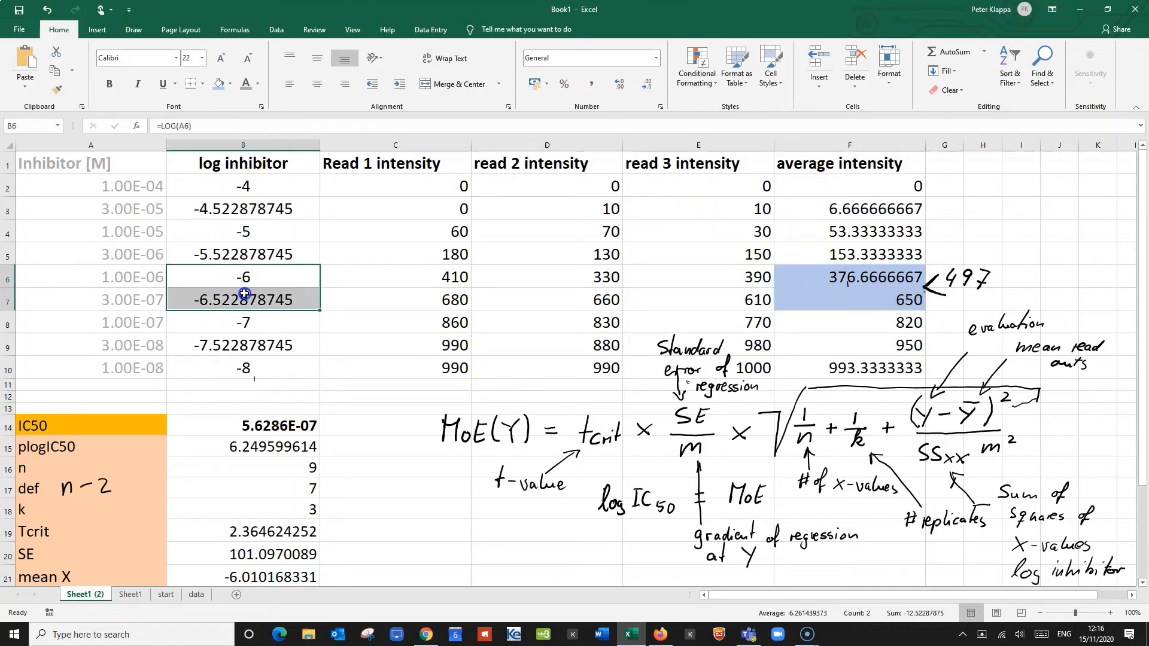
left_click(220, 83)
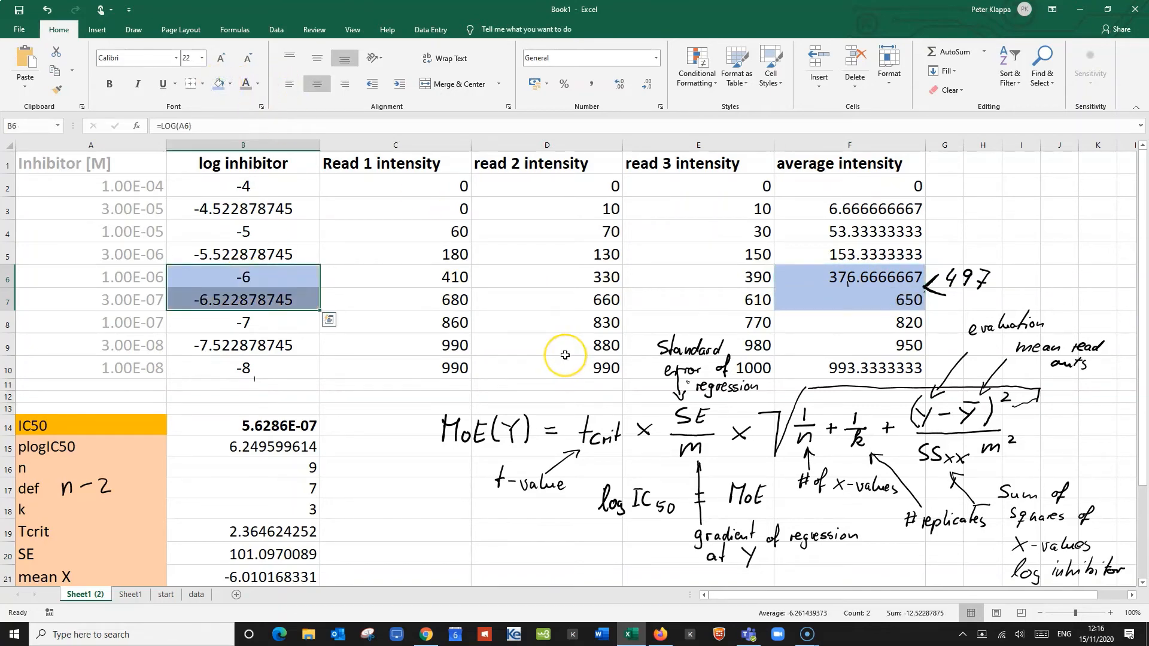
Step: Calculate the gradient in B25 with =SLOPE(F6:F7,B6:B7), using the highlighted average intensities and log inhibitor values
scroll(565, 355, "down", 1)
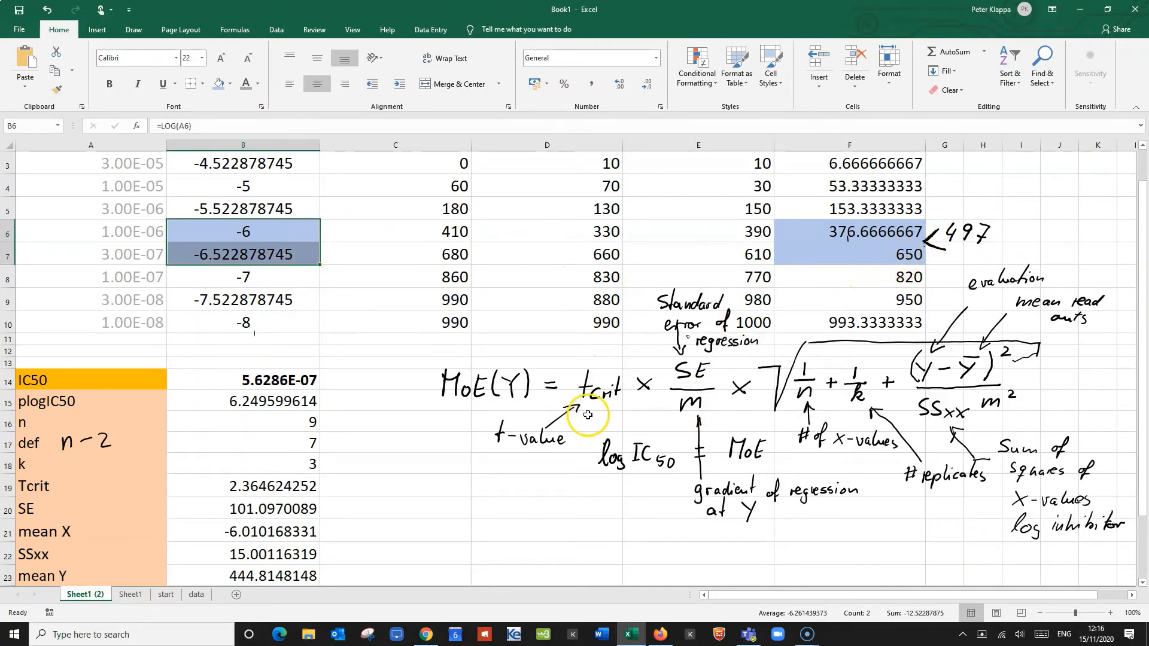
scroll(574, 415, "down", 2)
left_click(302, 526)
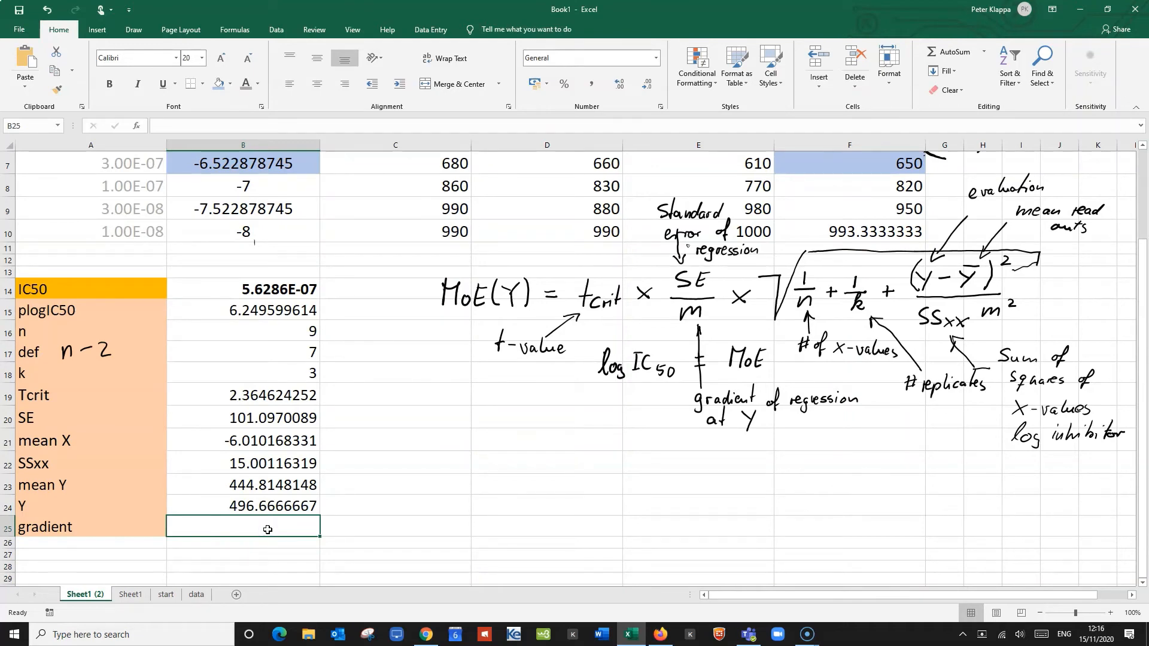
type("=slop")
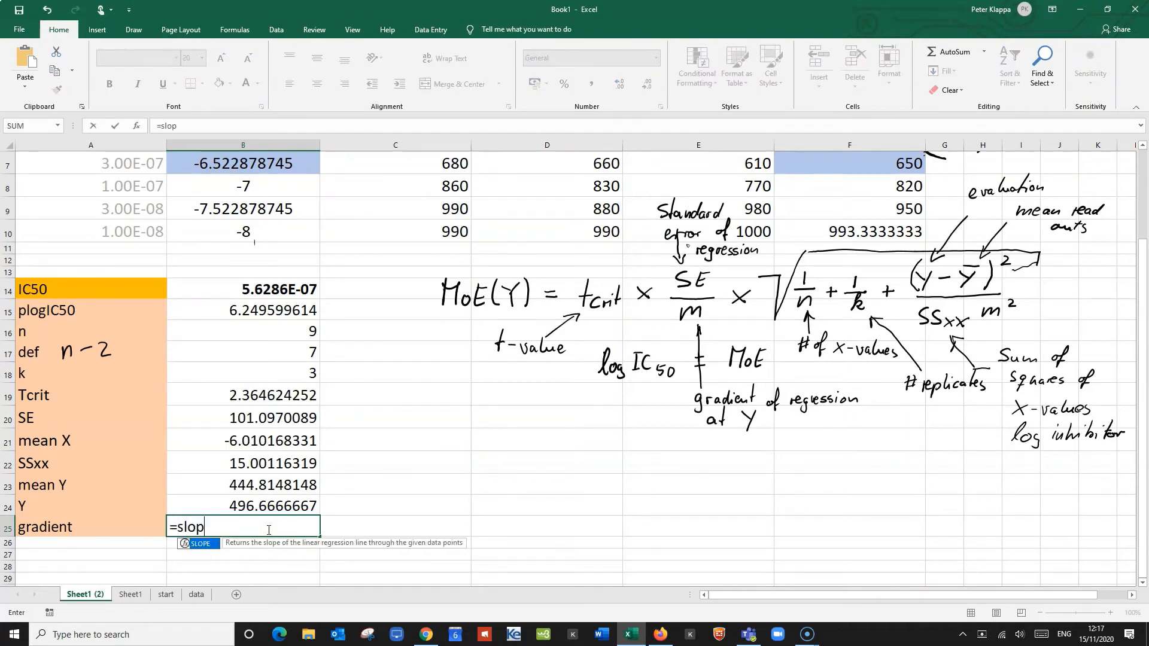
double_click(213, 549)
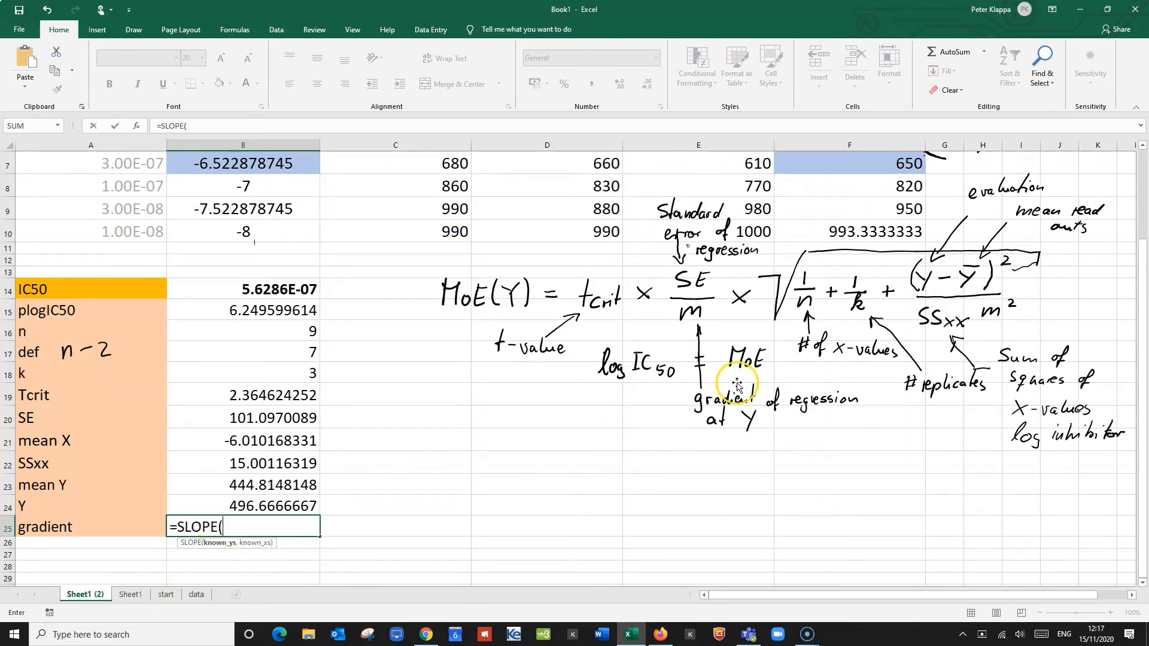
scroll(736, 385, "up", 1)
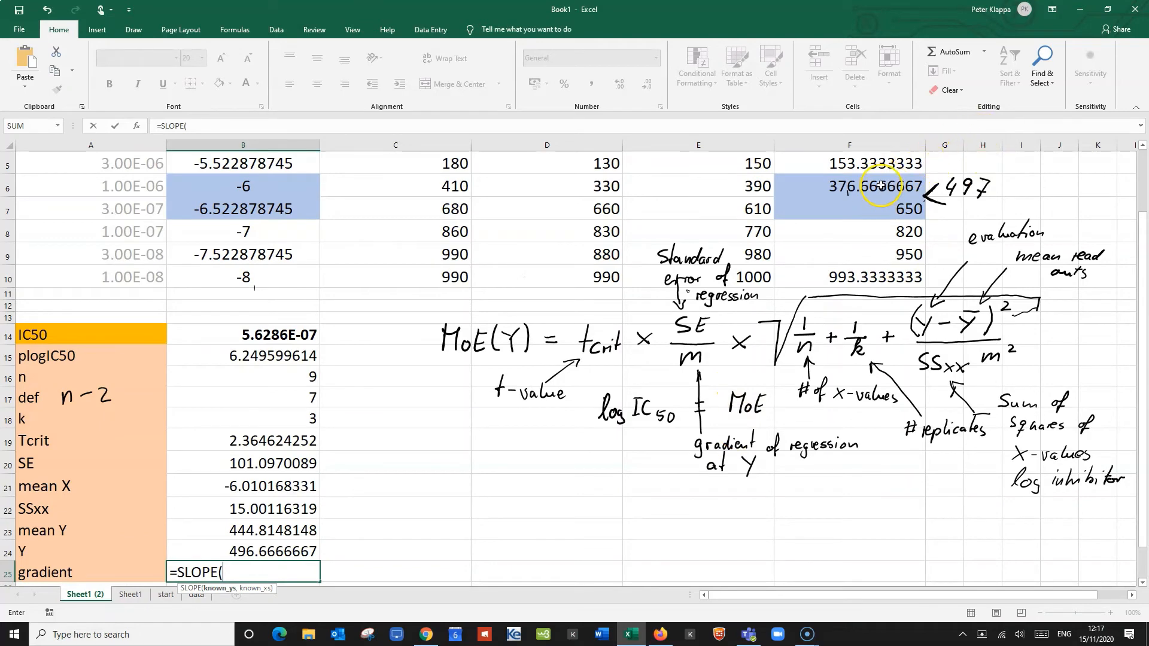
left_click_drag(886, 181, 882, 204)
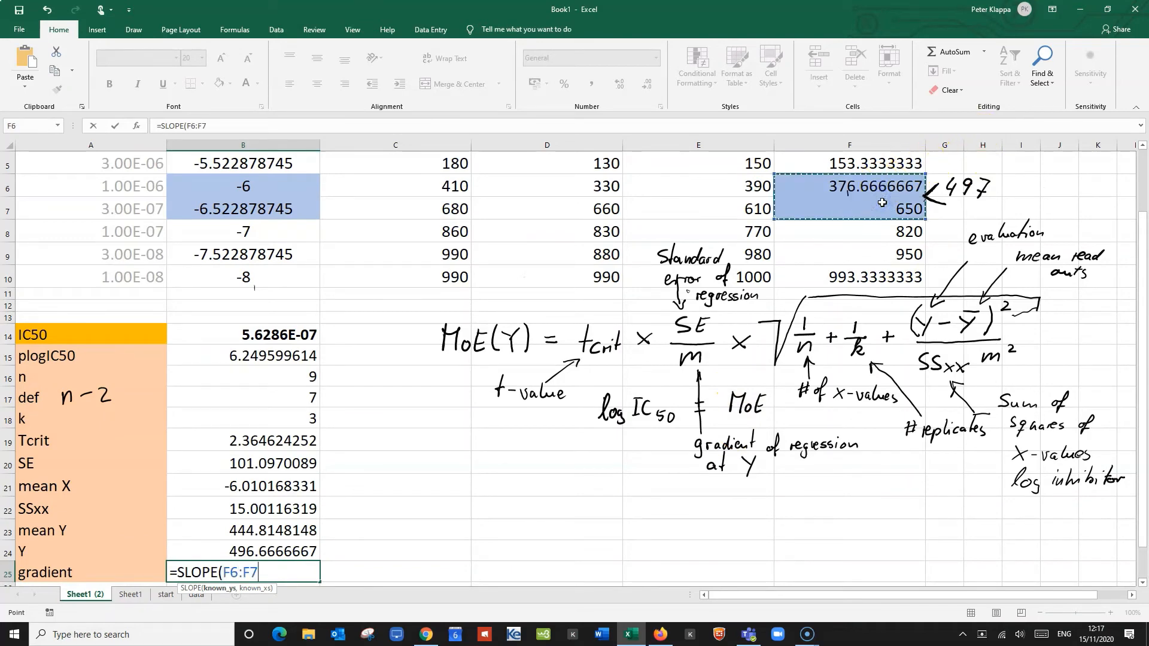
type(",")
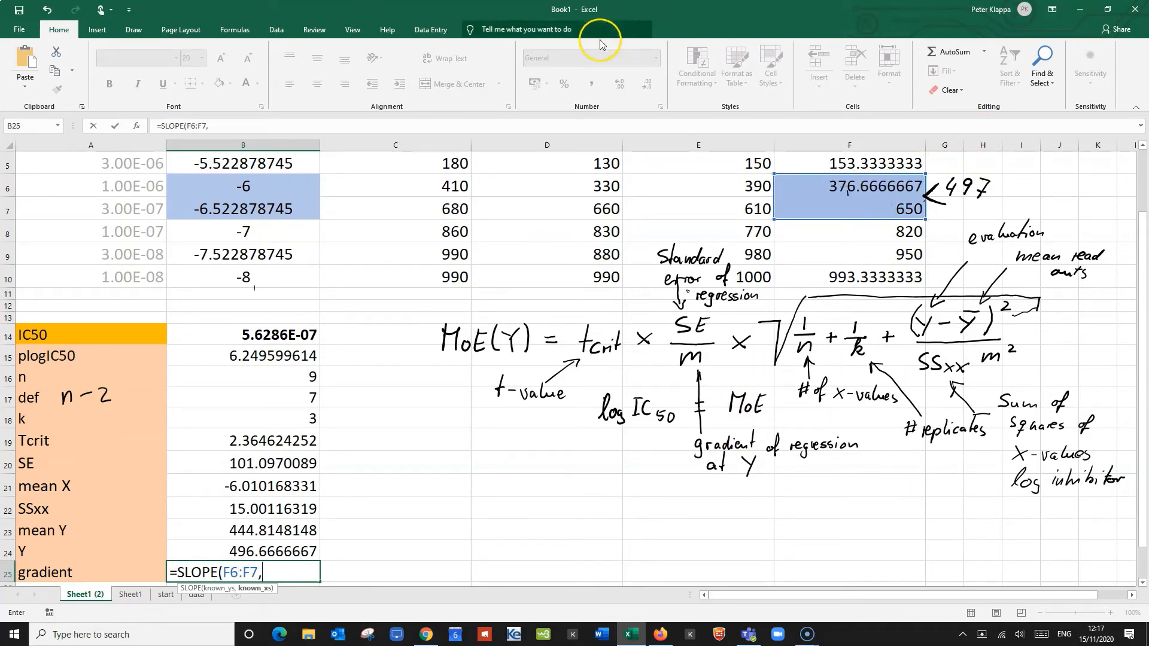
left_click(257, 188)
left_click_drag(257, 188, 256, 204)
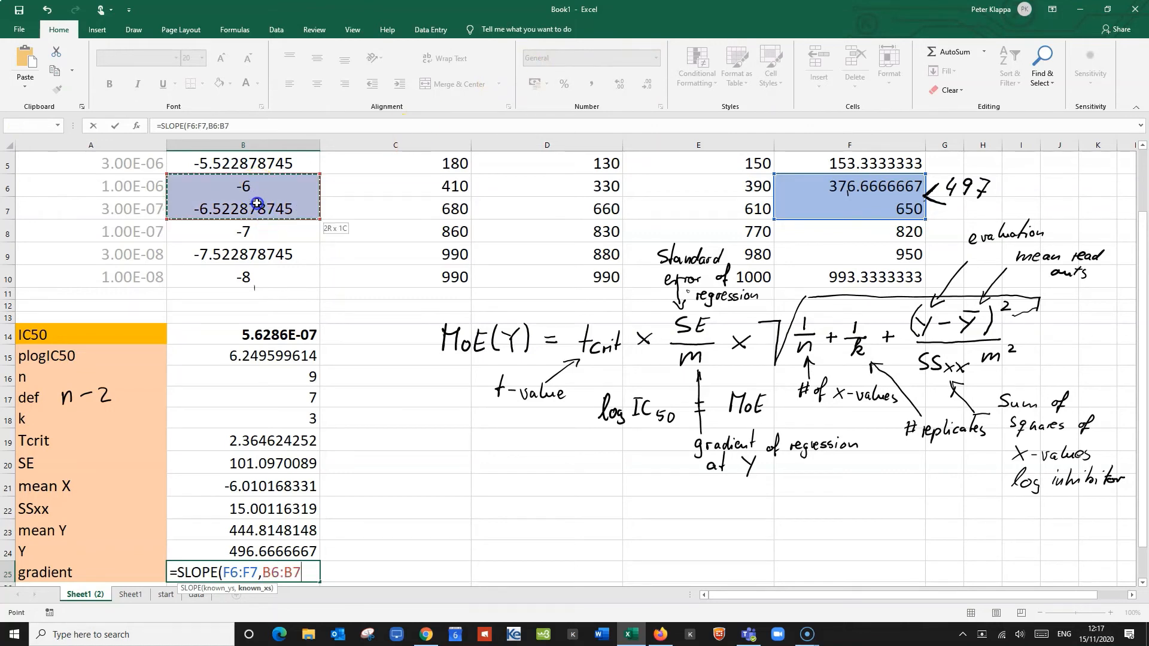
type(")")
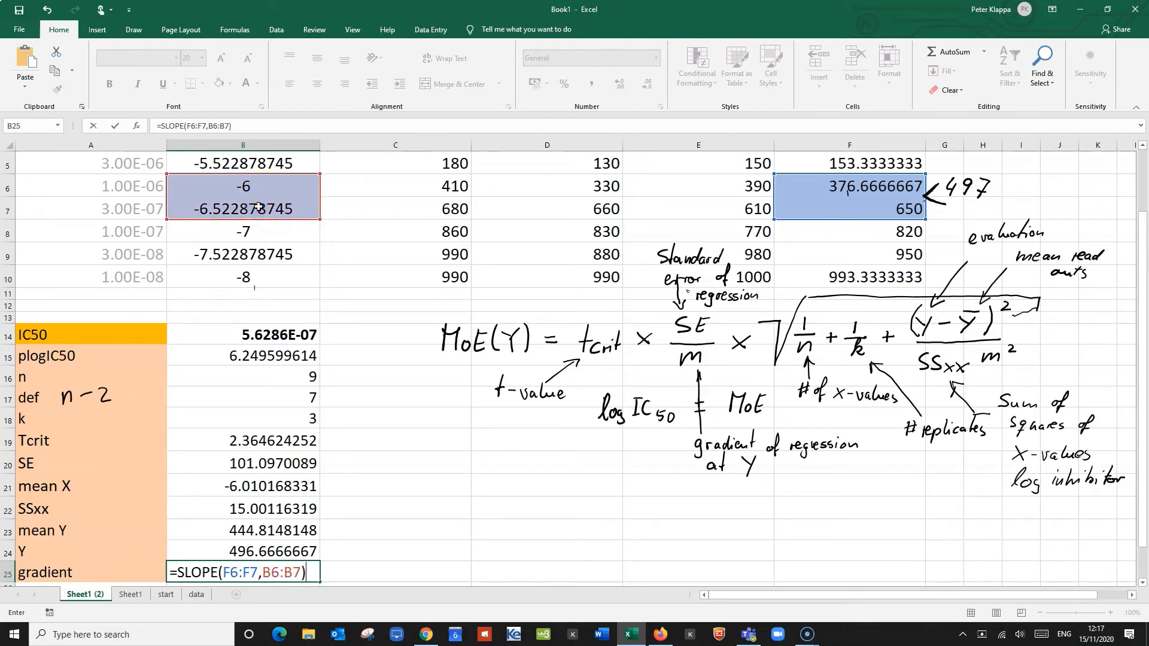
key("Return")
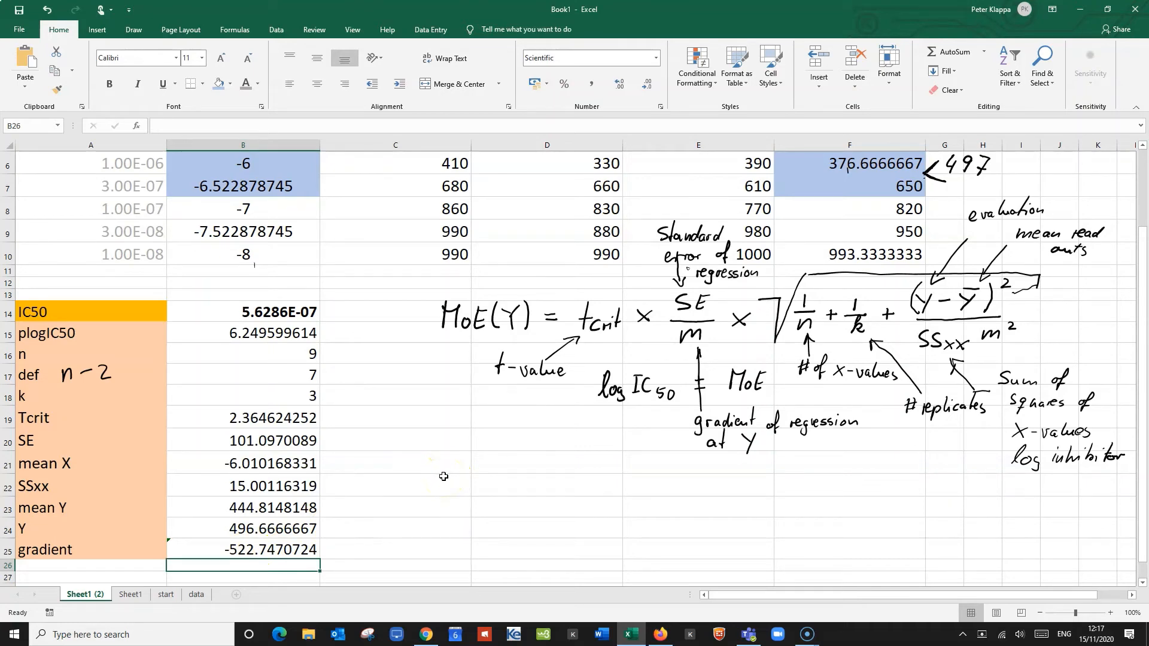
Step: Format the empty cell D24 with font size 22 and bold
scroll(443, 477, "down", 1)
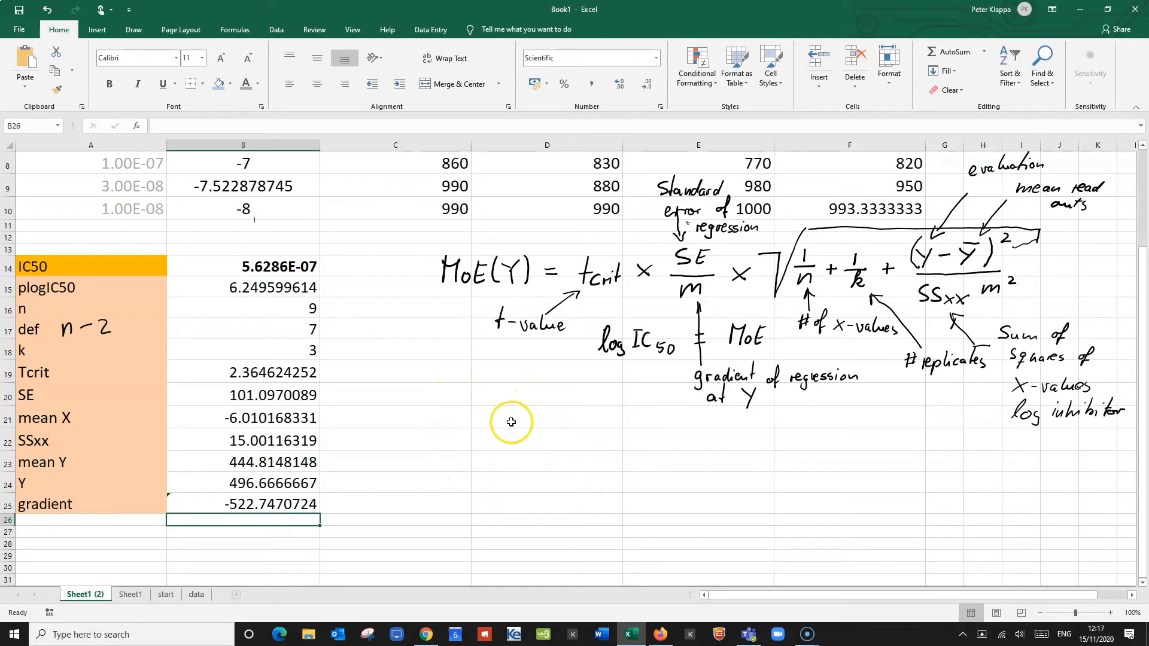
left_click(467, 478)
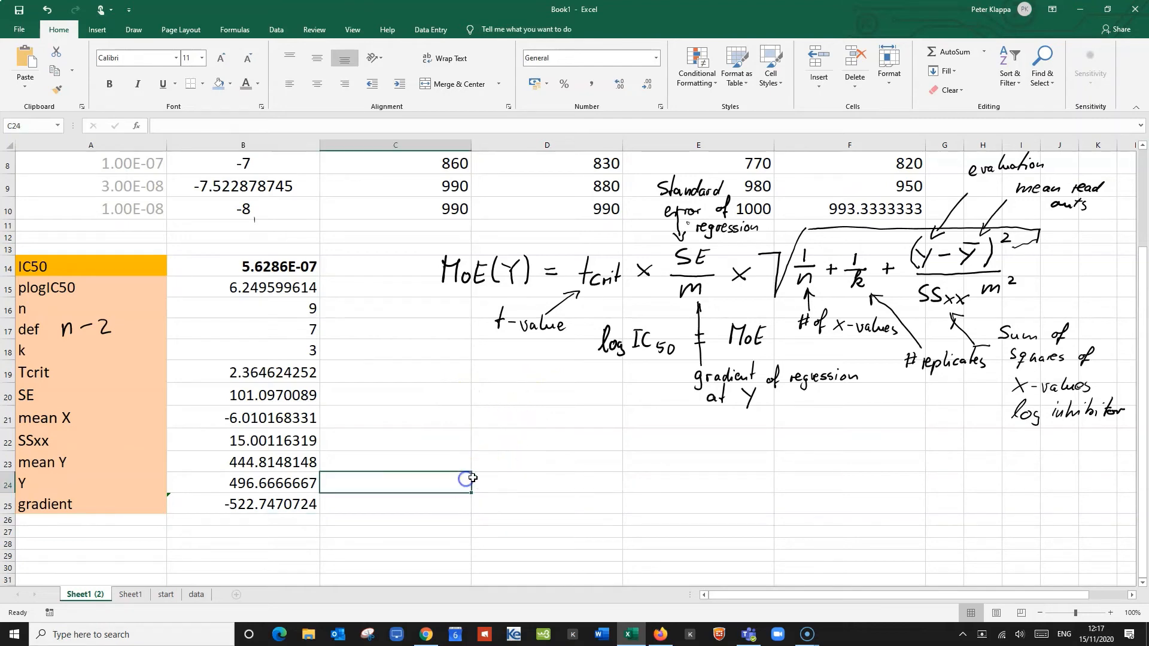
left_click(541, 476)
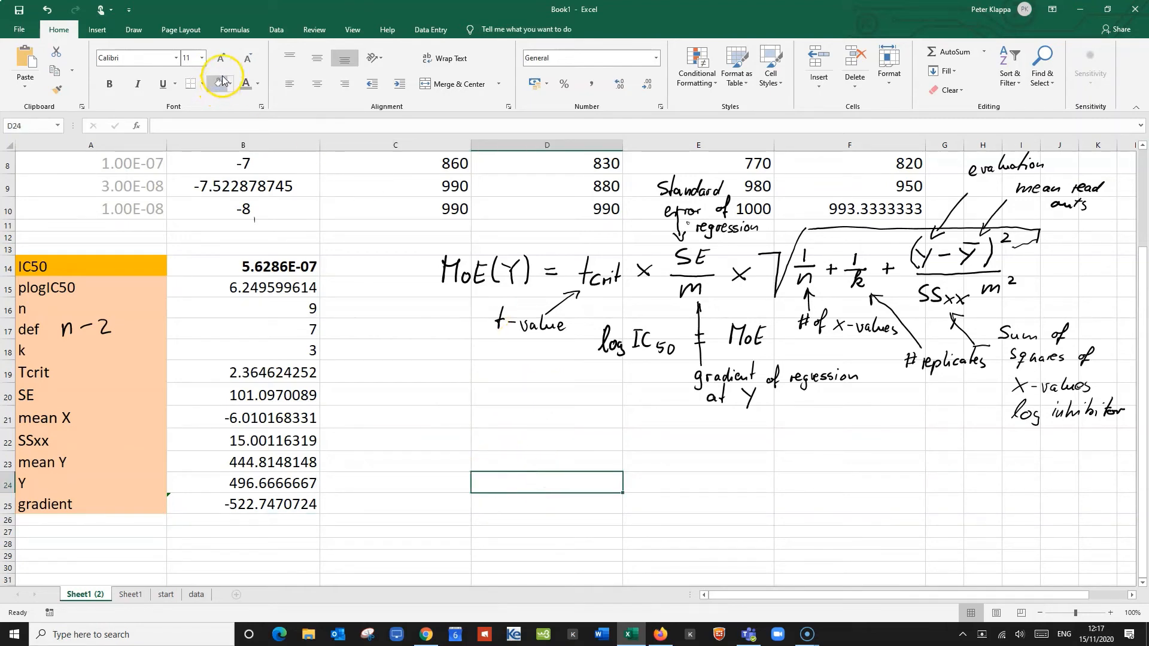
left_click(203, 58)
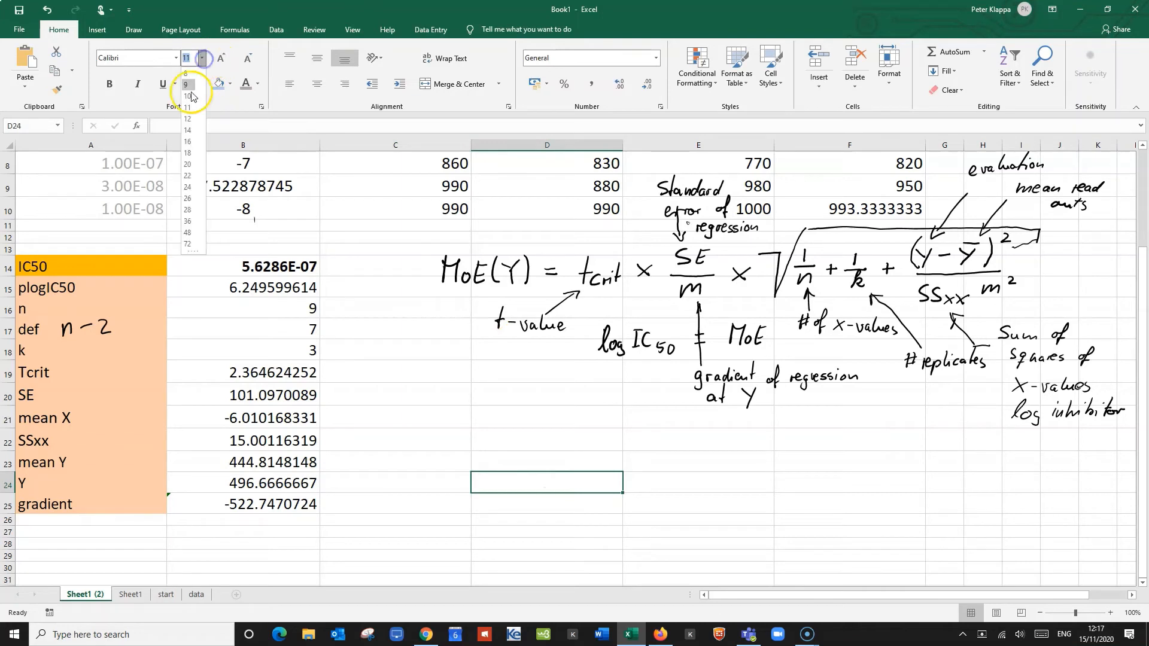
left_click(187, 177)
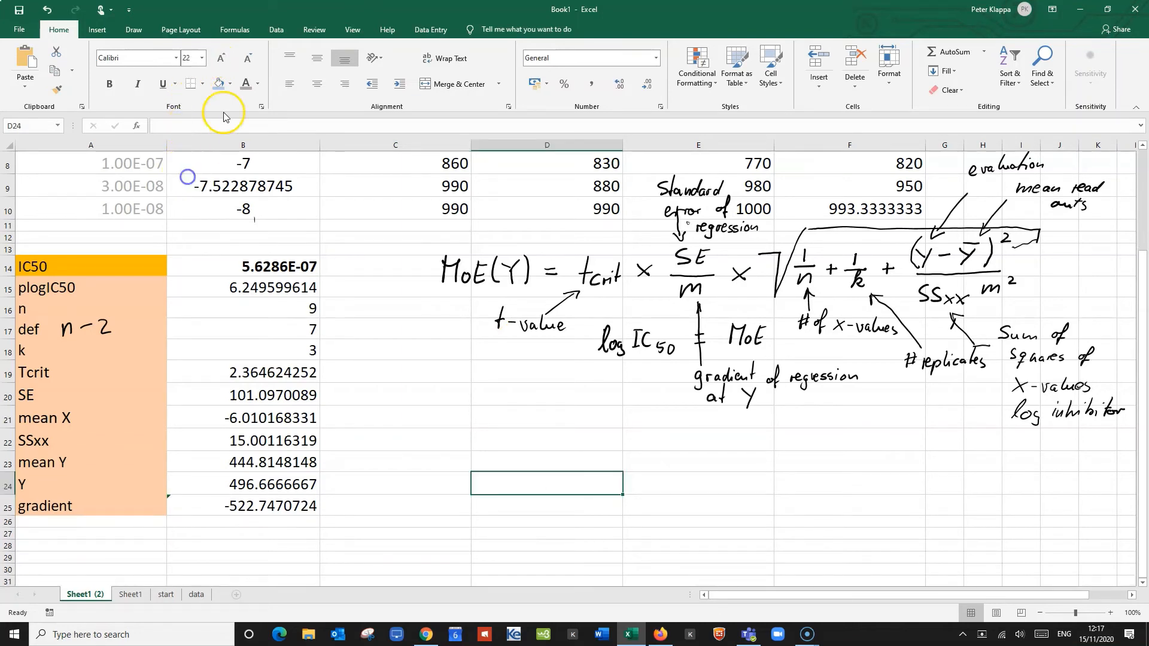
left_click(106, 84)
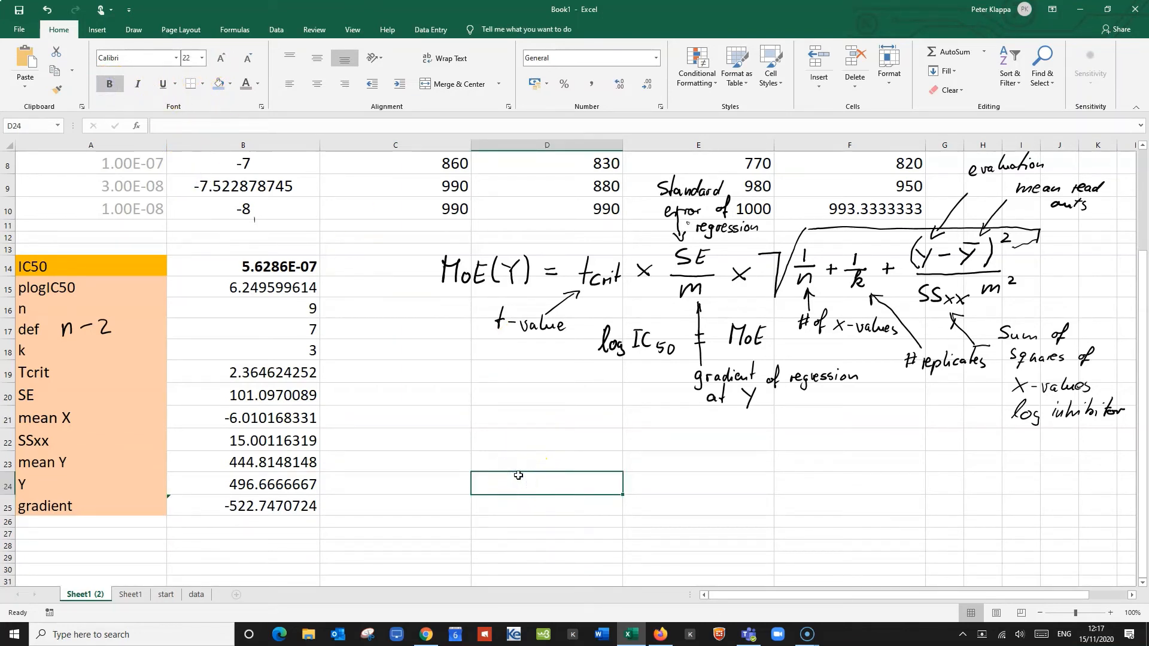
Step: Begin the margin-of-error formula in D24 with Tcrit times SE divided by the gradient, =B19*B20/B25*
type("=")
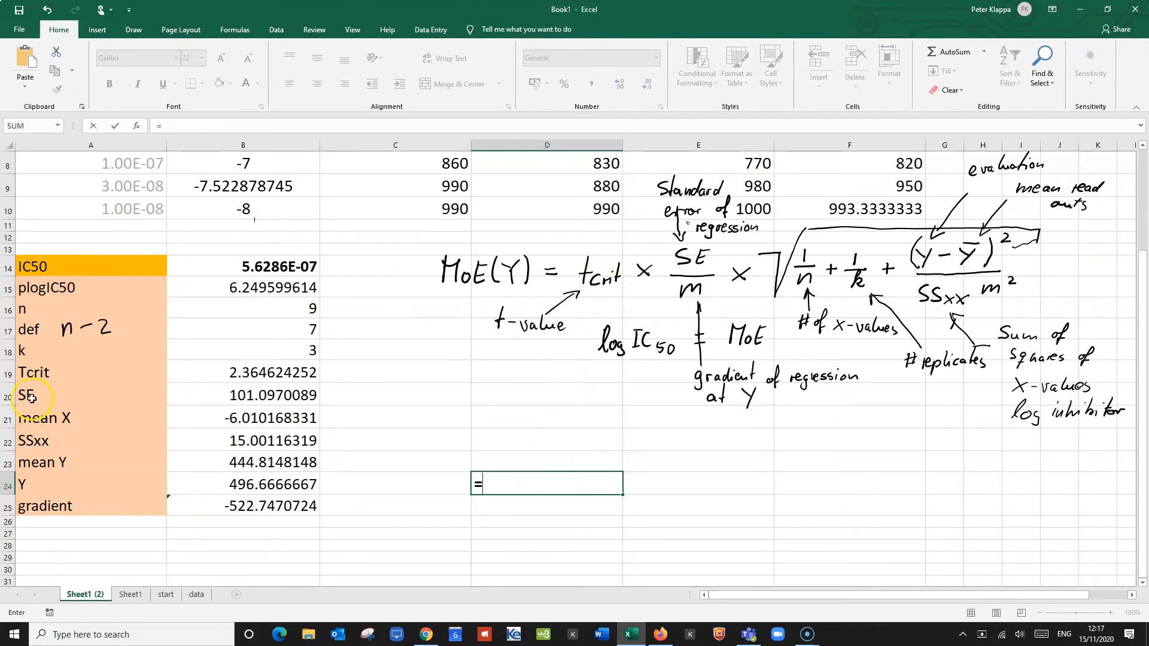
left_click(273, 373)
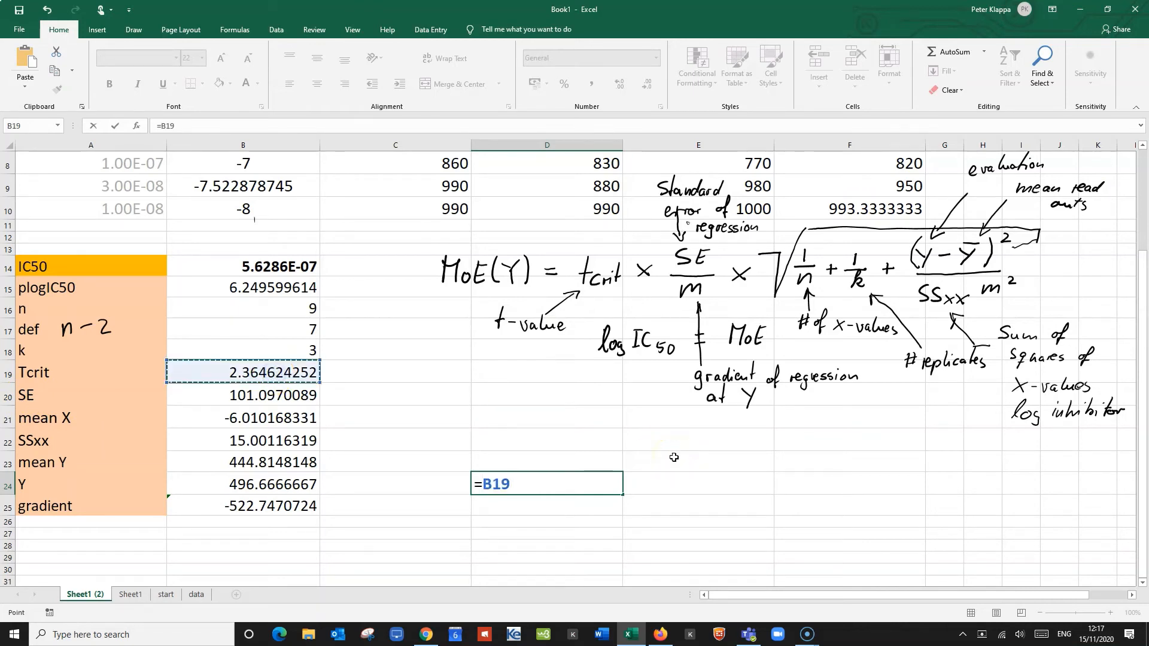
type("*")
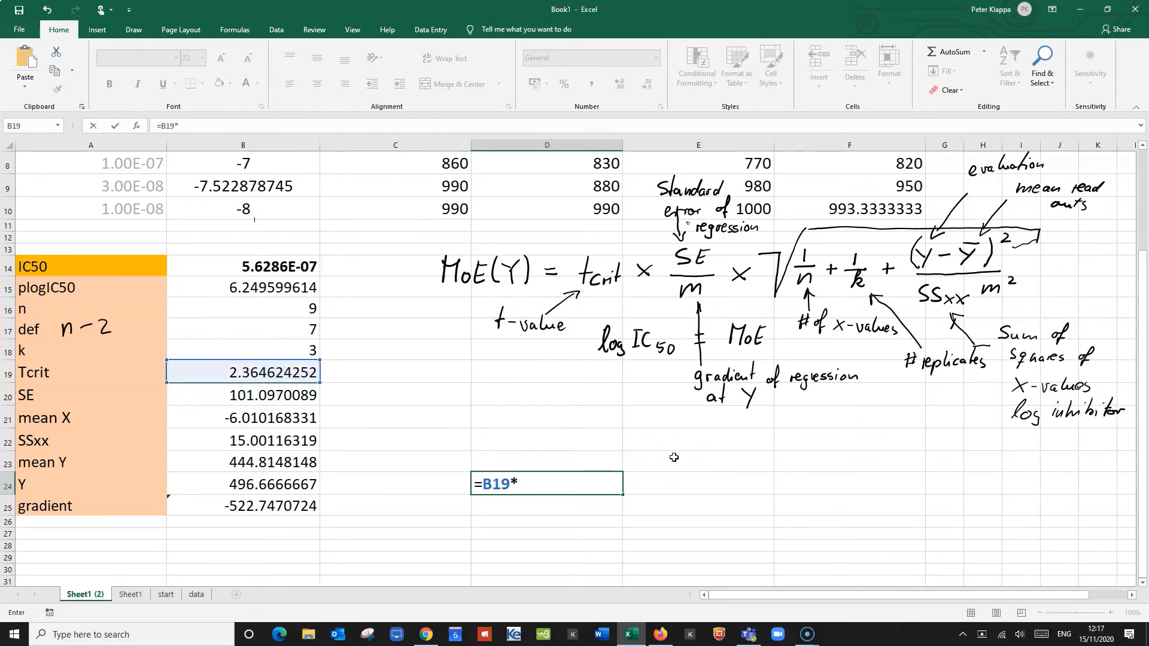
left_click(254, 398)
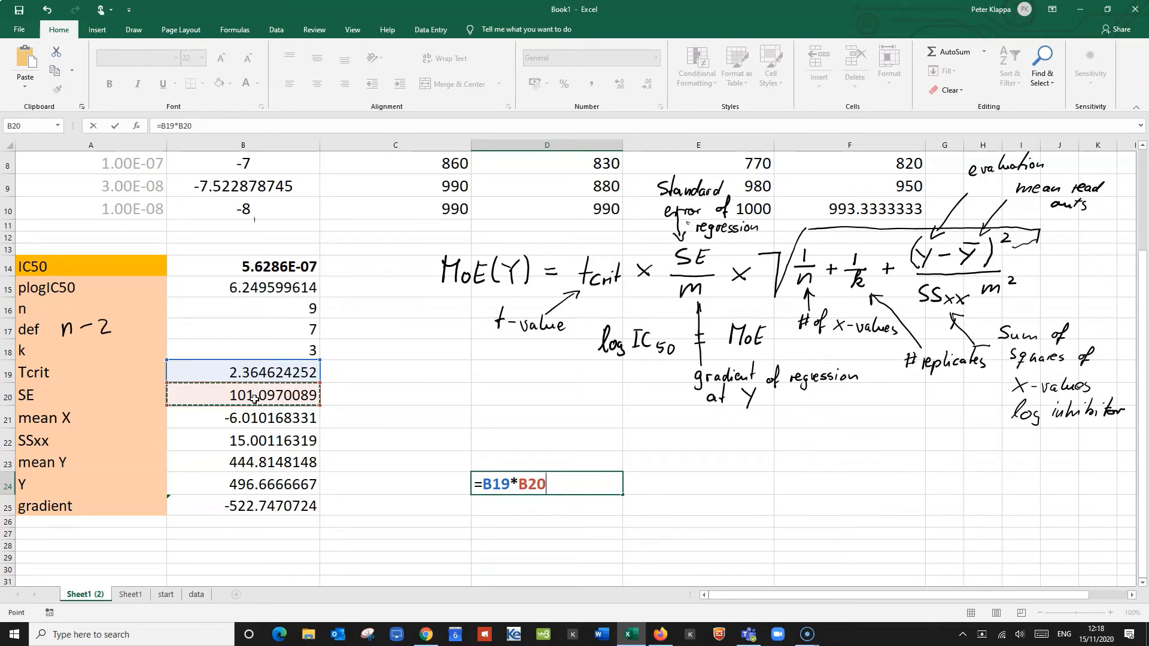
type("/")
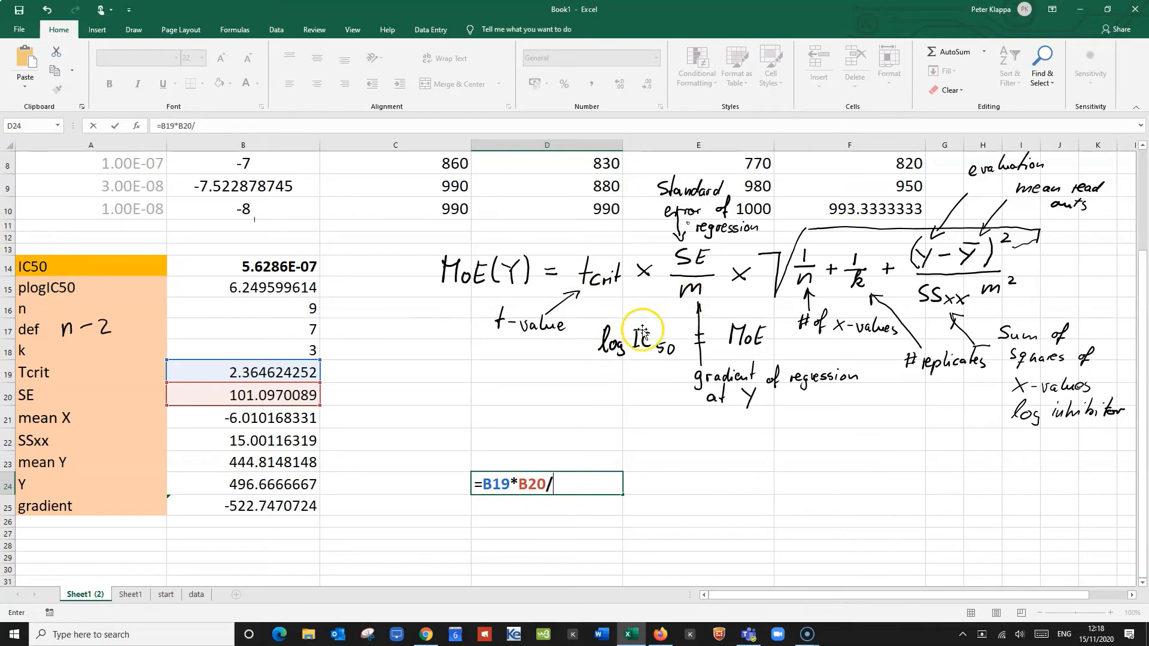
left_click(263, 507)
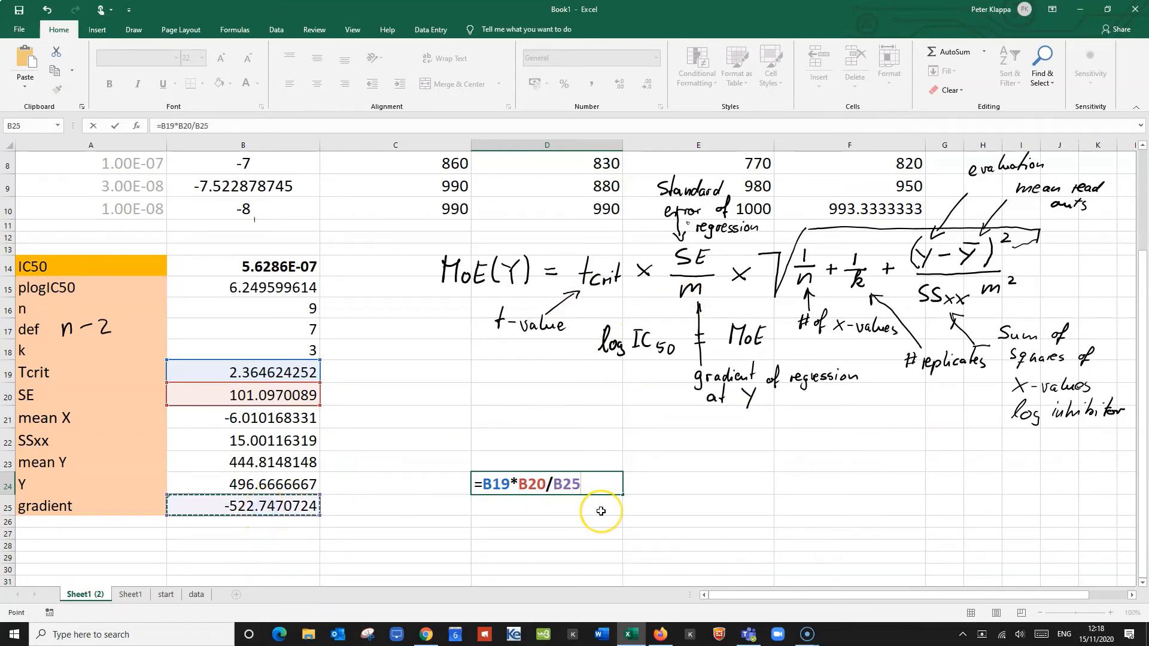
type("*")
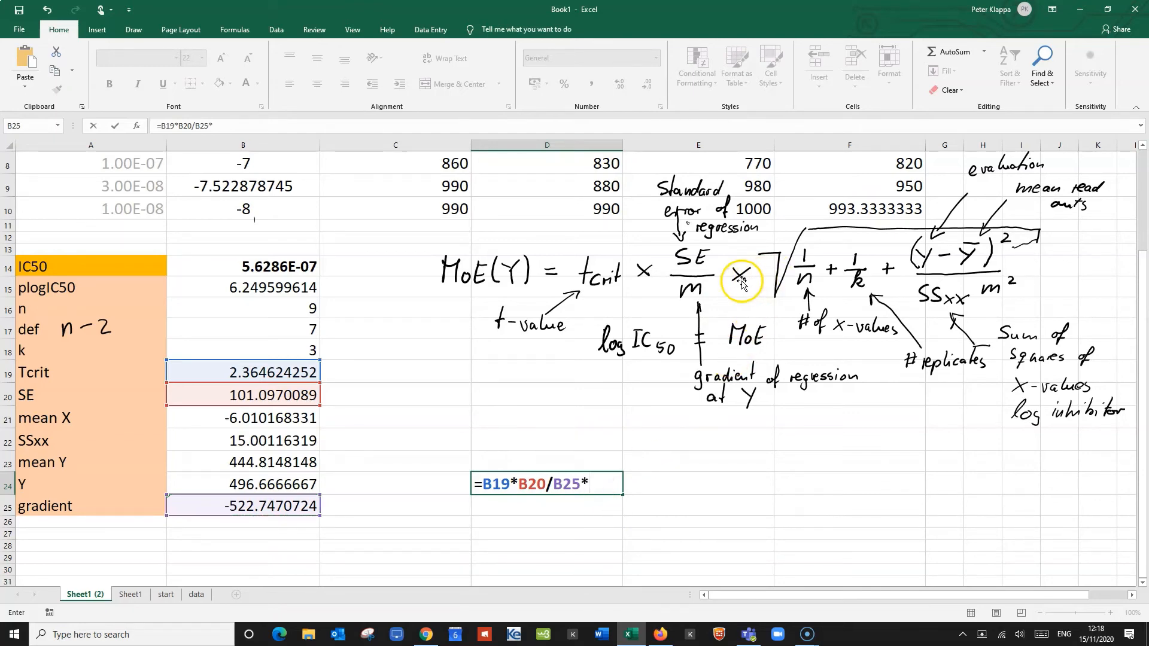
Step: Extend the D24 formula with a square root holding the reciprocals of n and k, sqrt(1/B16+1/B18
type("sqrt(")
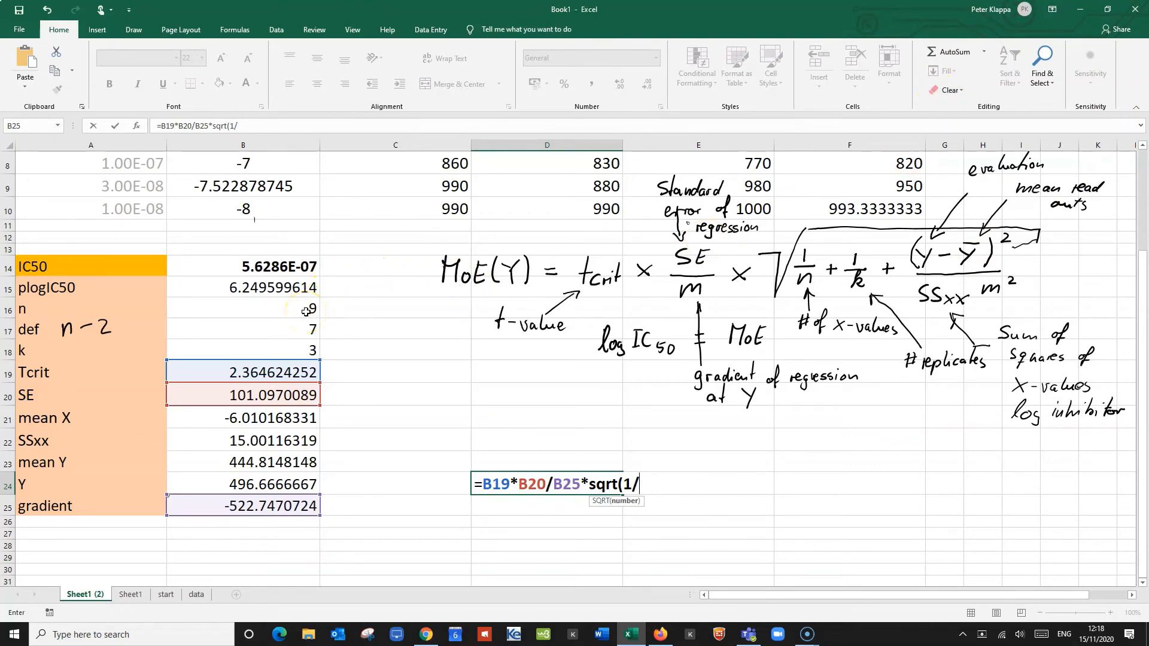
type("1/")
left_click(306, 311)
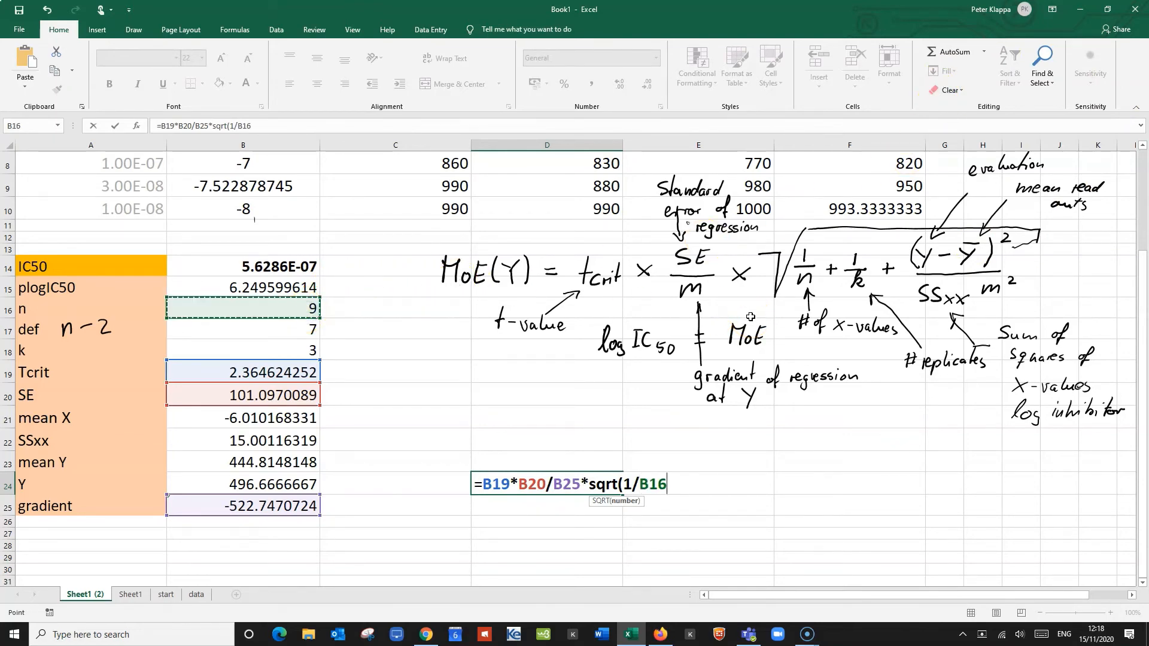
type("+")
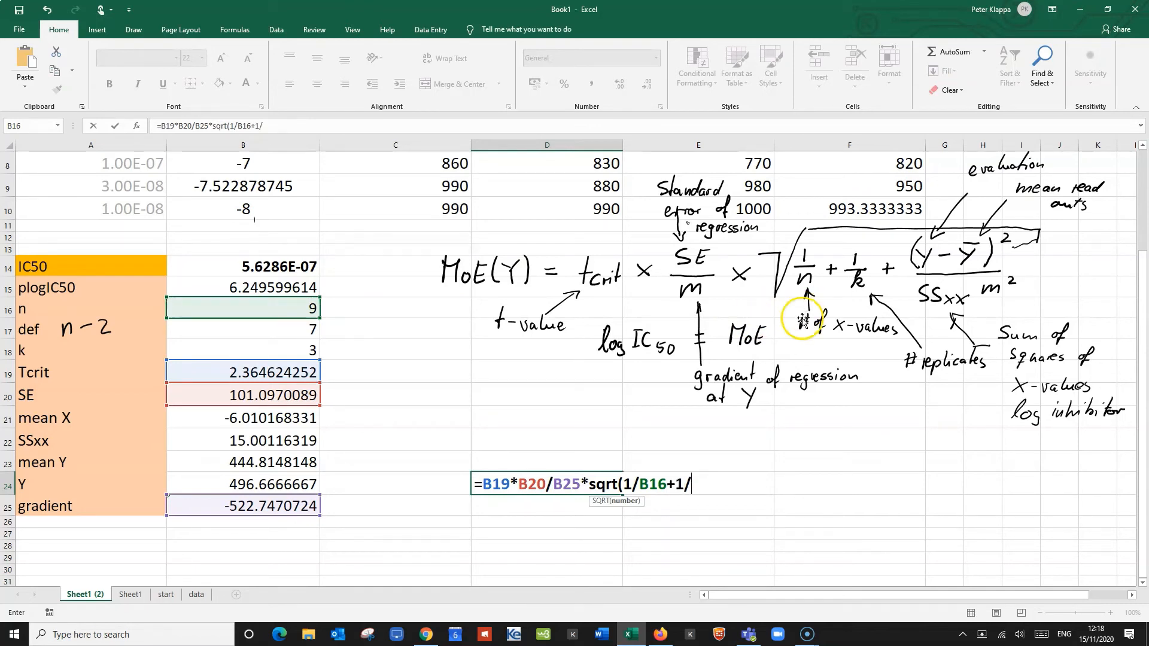
type("1/")
left_click(306, 352)
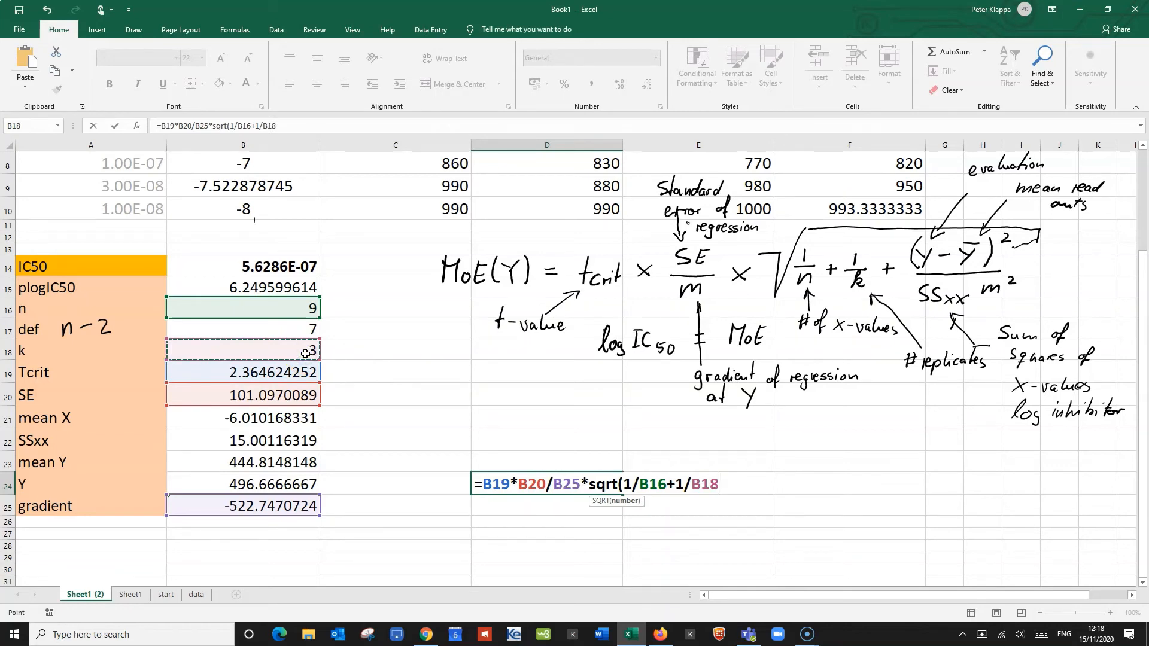
Step: Extend the D24 formula's square root with the squared difference between Y and mean Y as a numerator, +(B24-B23)^2/(
type("+(")
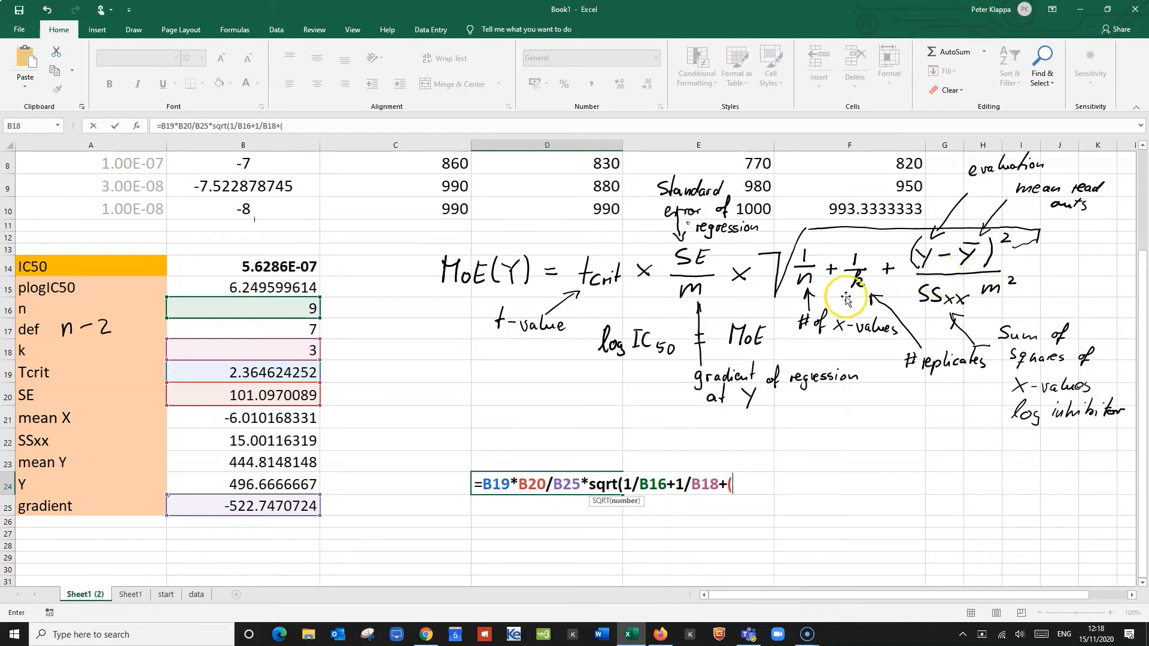
left_click(263, 486)
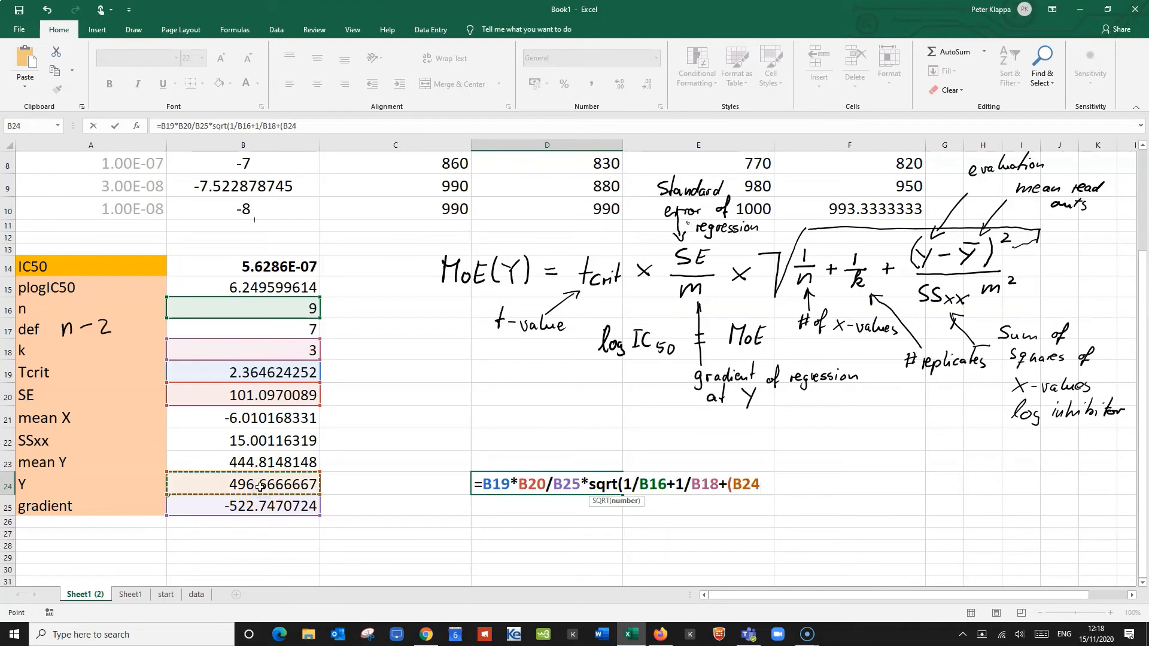
type("-")
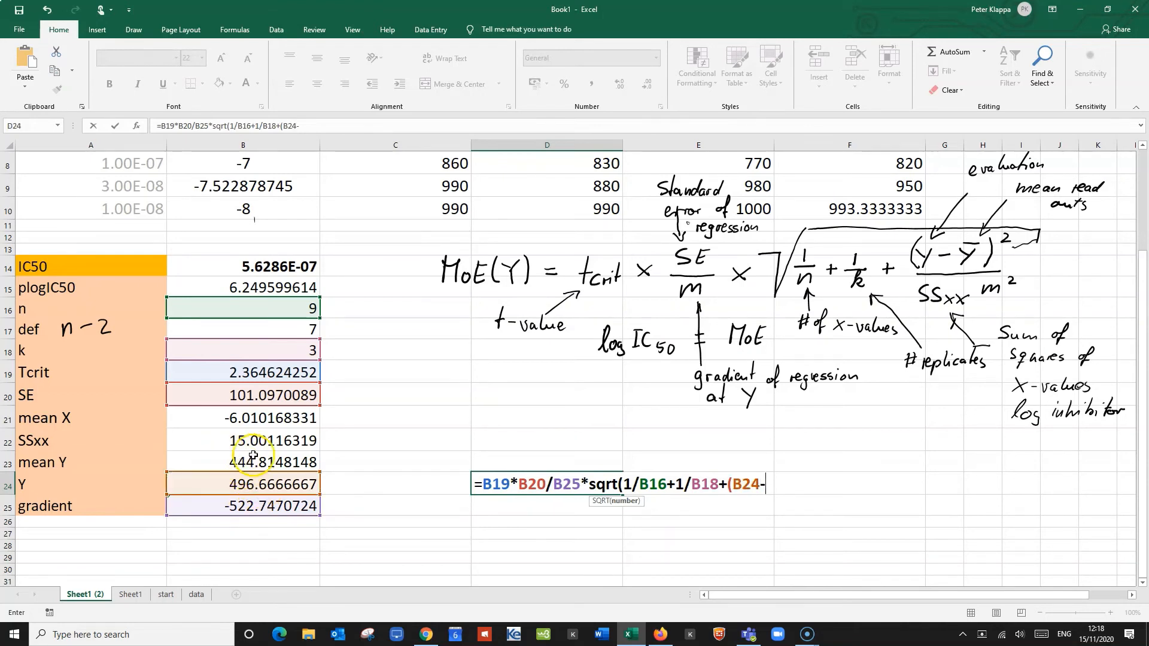
left_click(256, 461)
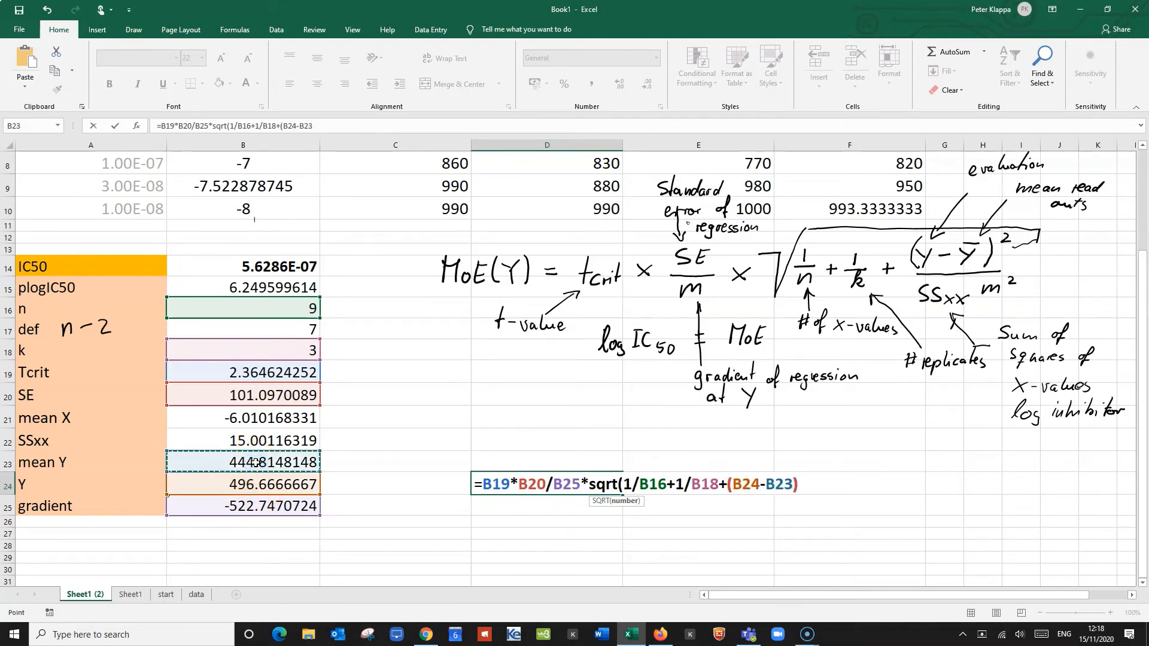
type(")^2/(")
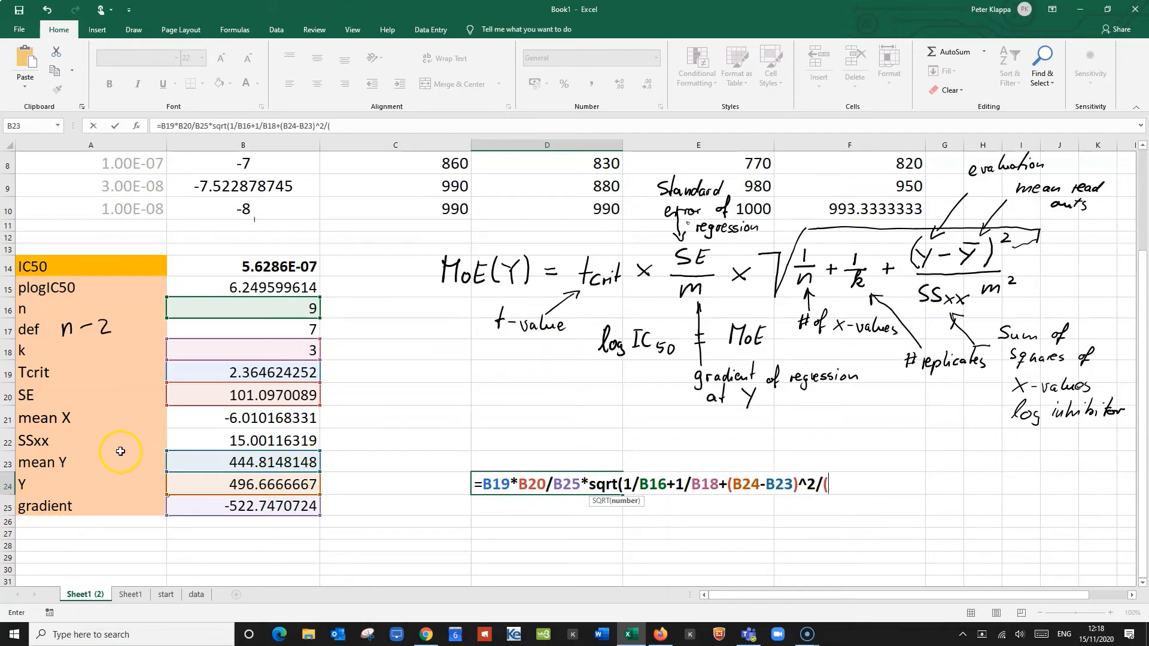
Step: Complete the margin-of-error formula in D24 with SSxx times the squared gradient as the denominator, B22*B25^2, and enter it
left_click(238, 440)
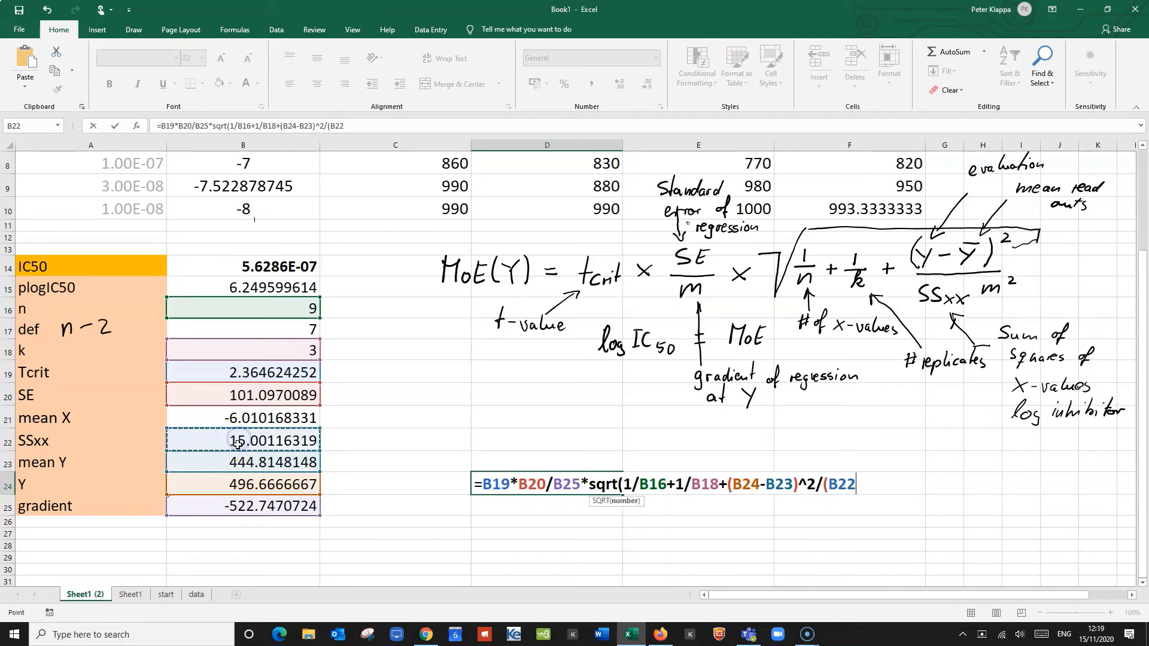
type("*")
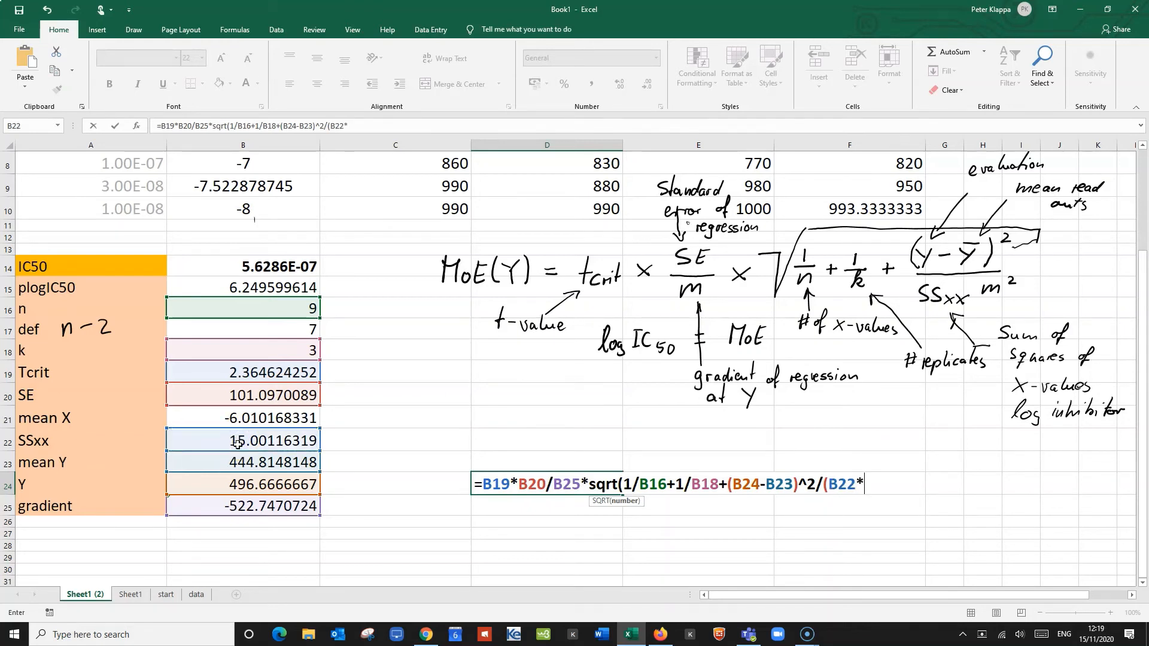
left_click(244, 509)
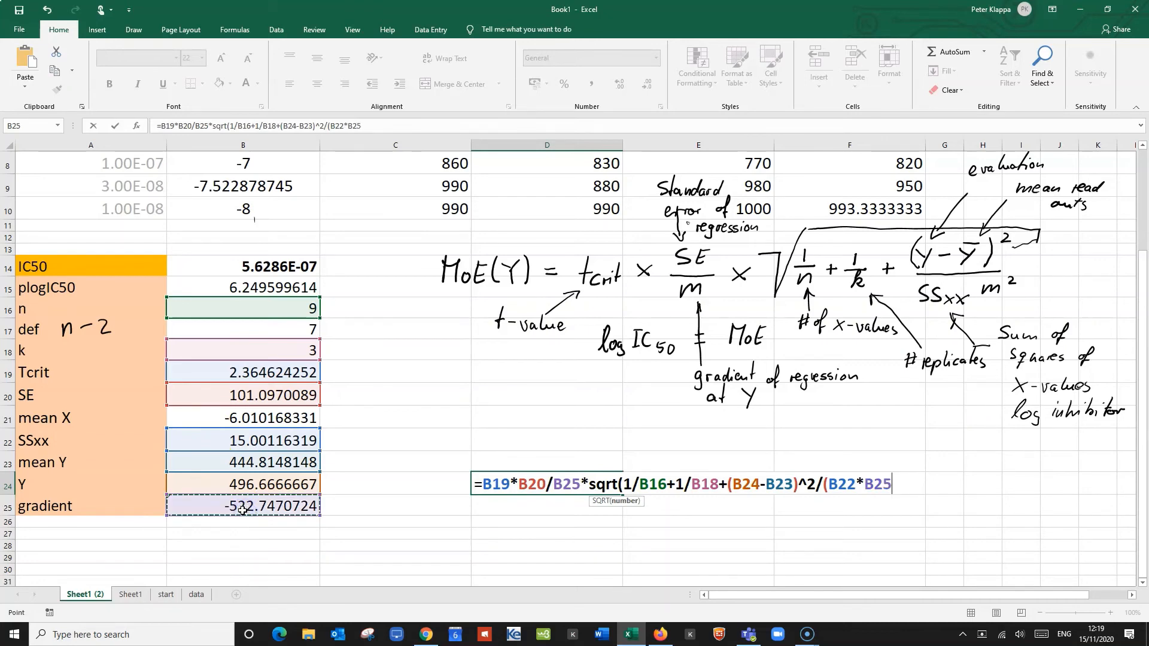
type("^")
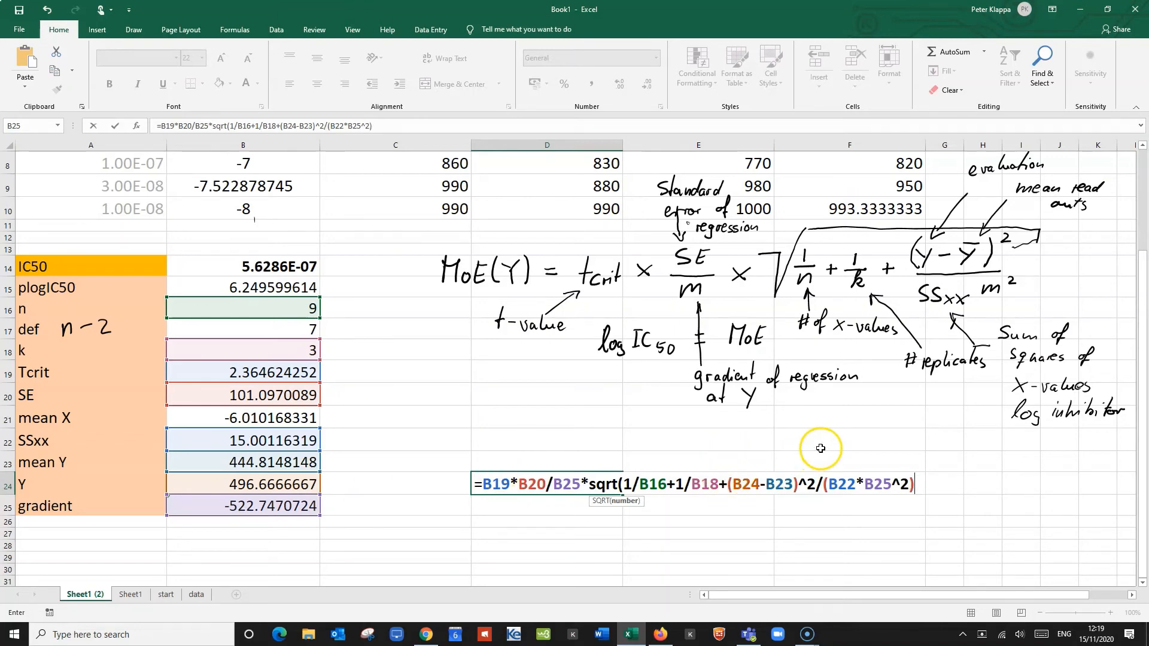
type("2))")
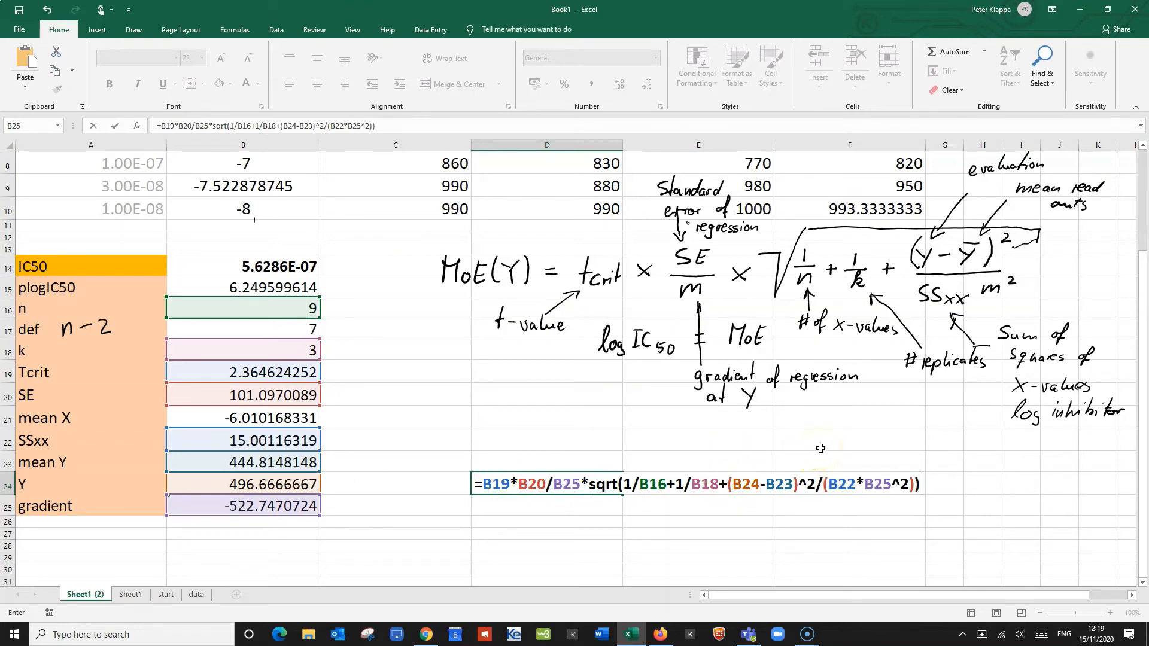
key("Return")
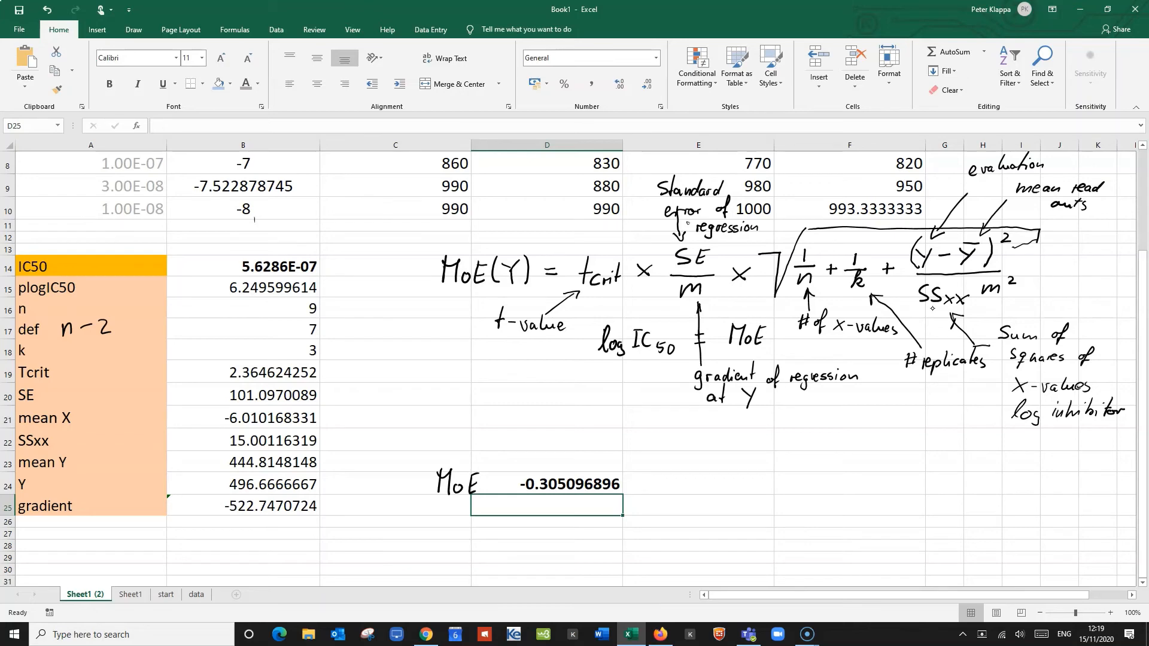
Step: Open the figure sheet, check the IC50 result in the online calculator in Chrome, and return to Excel
scroll(914, 330, "down", 1)
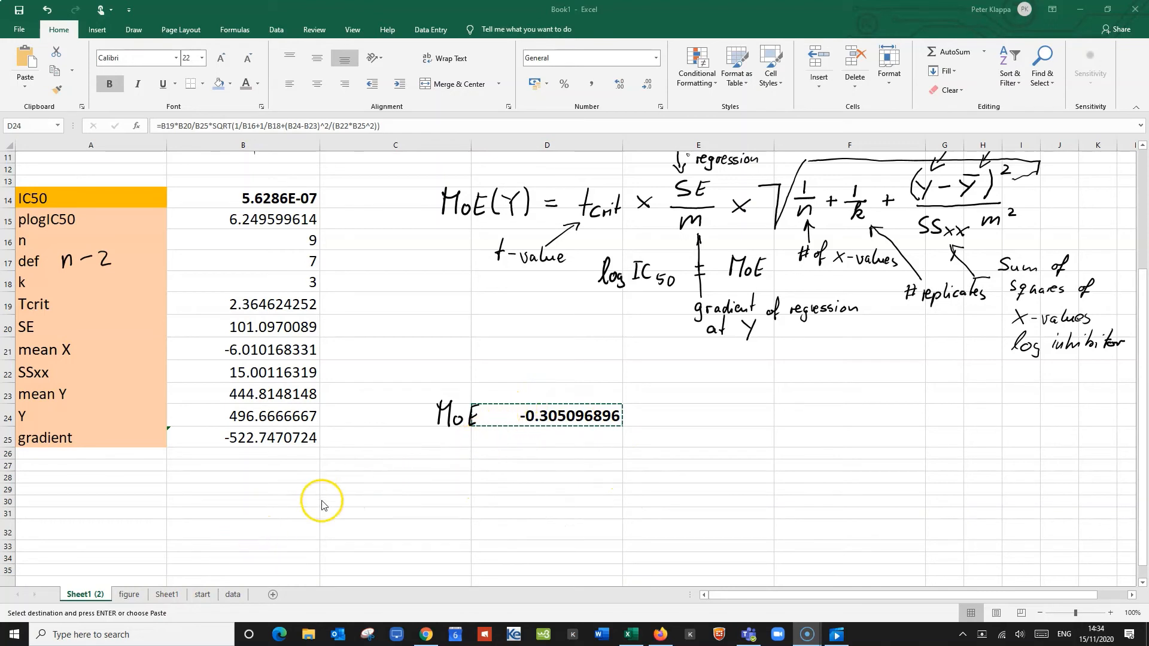
left_click(128, 595)
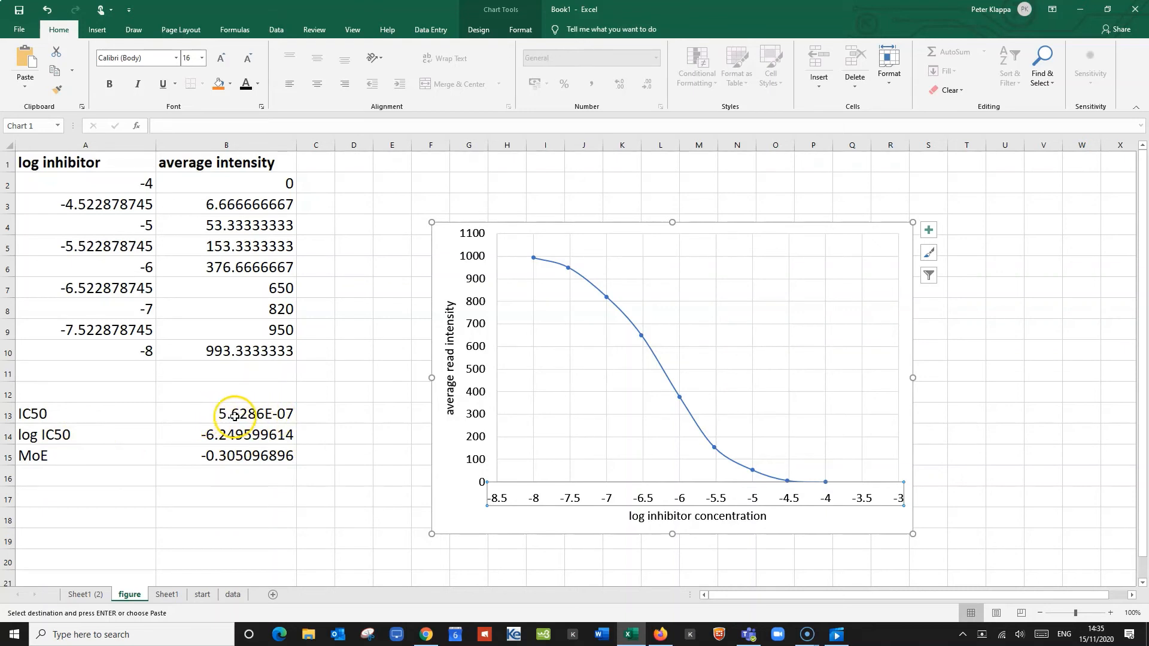
left_click(426, 636)
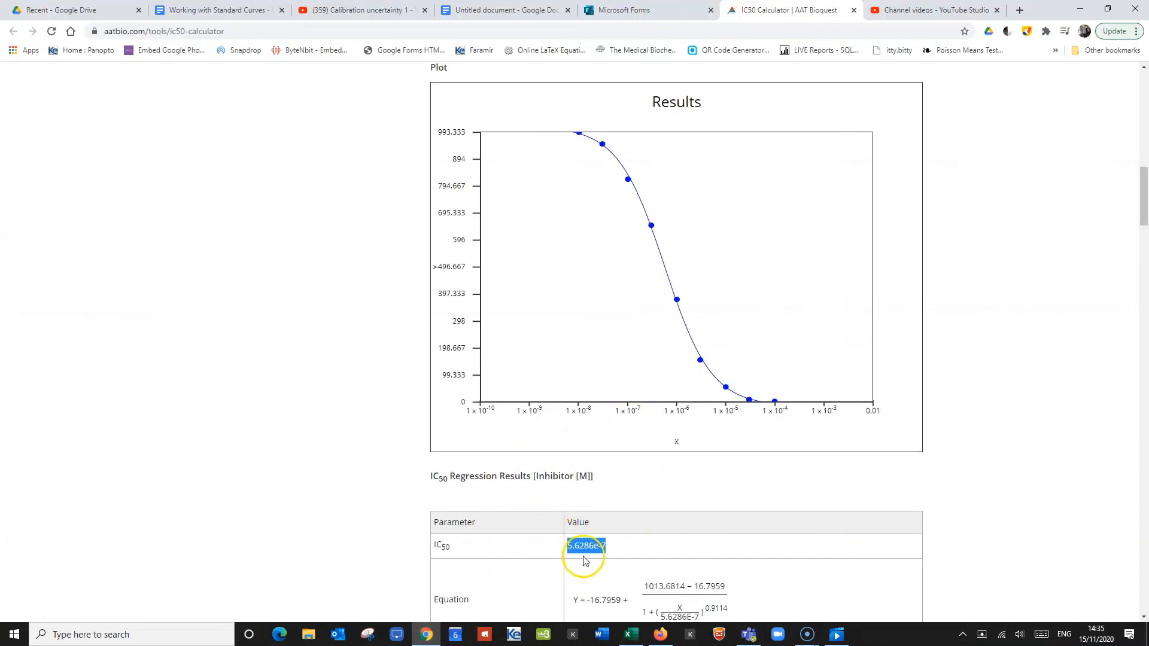
left_click(421, 636)
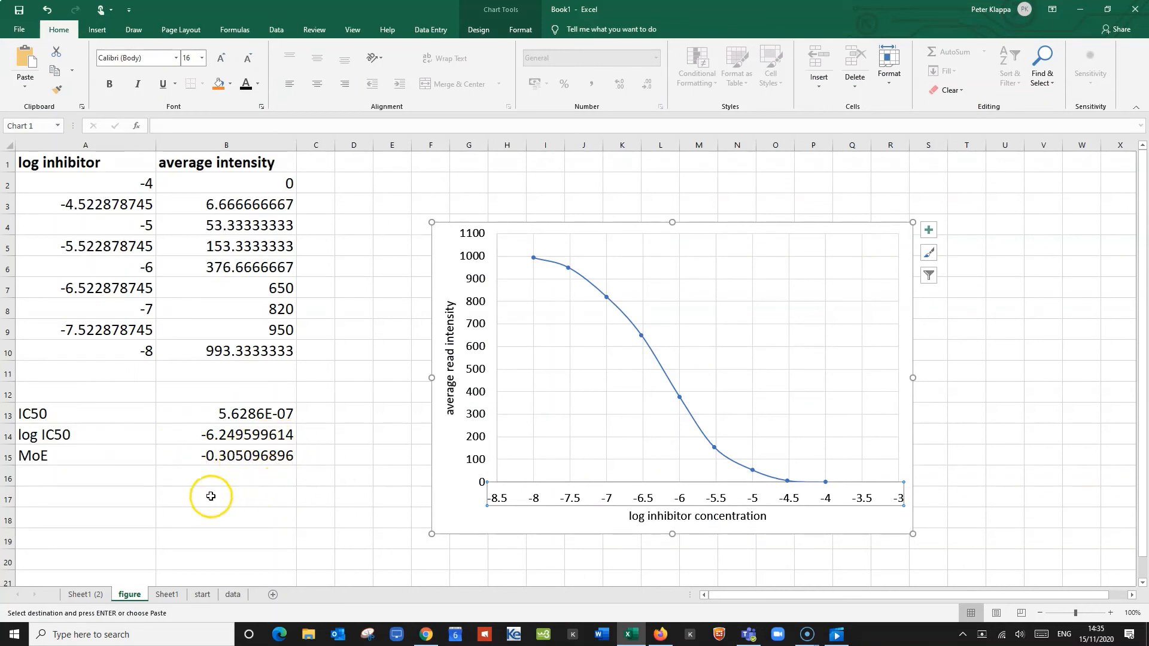
Step: Calculate one limit of the log IC50 confidence interval in A17 by subtracting the MoE, =B14-B15
left_click(140, 498)
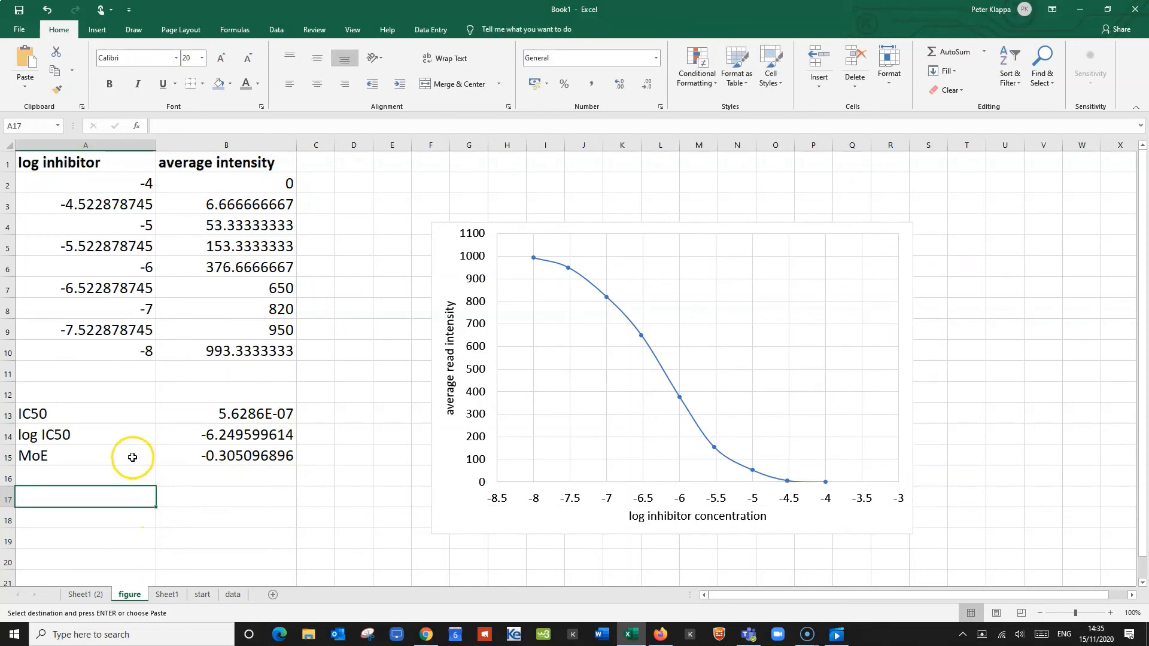
double_click(132, 496)
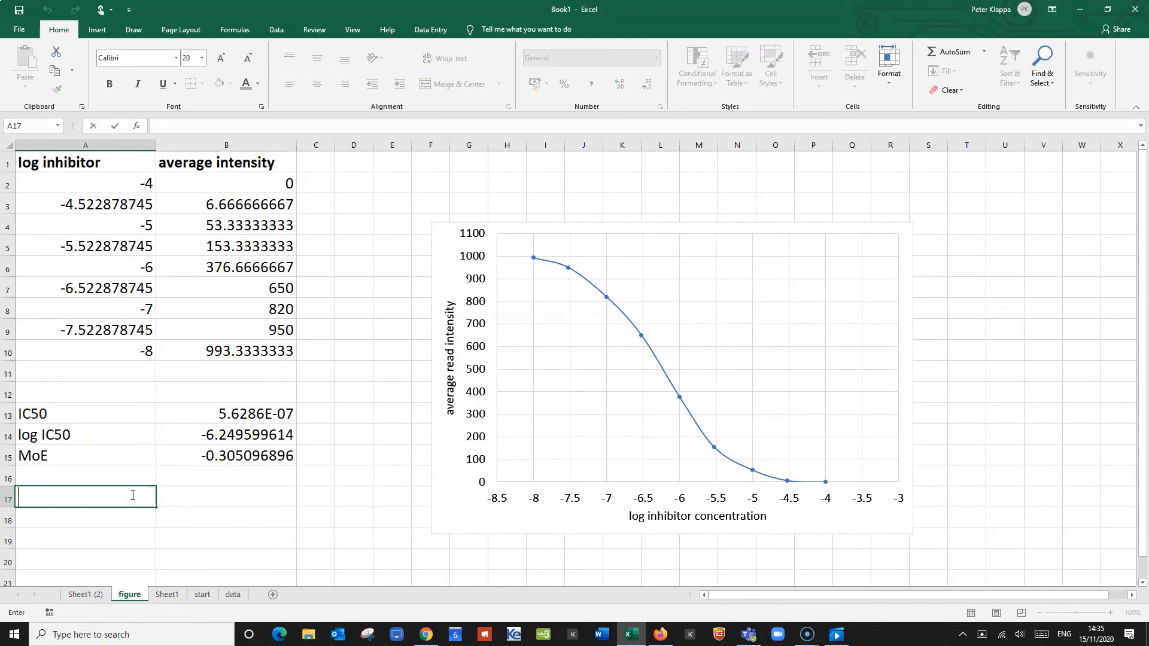
type("=")
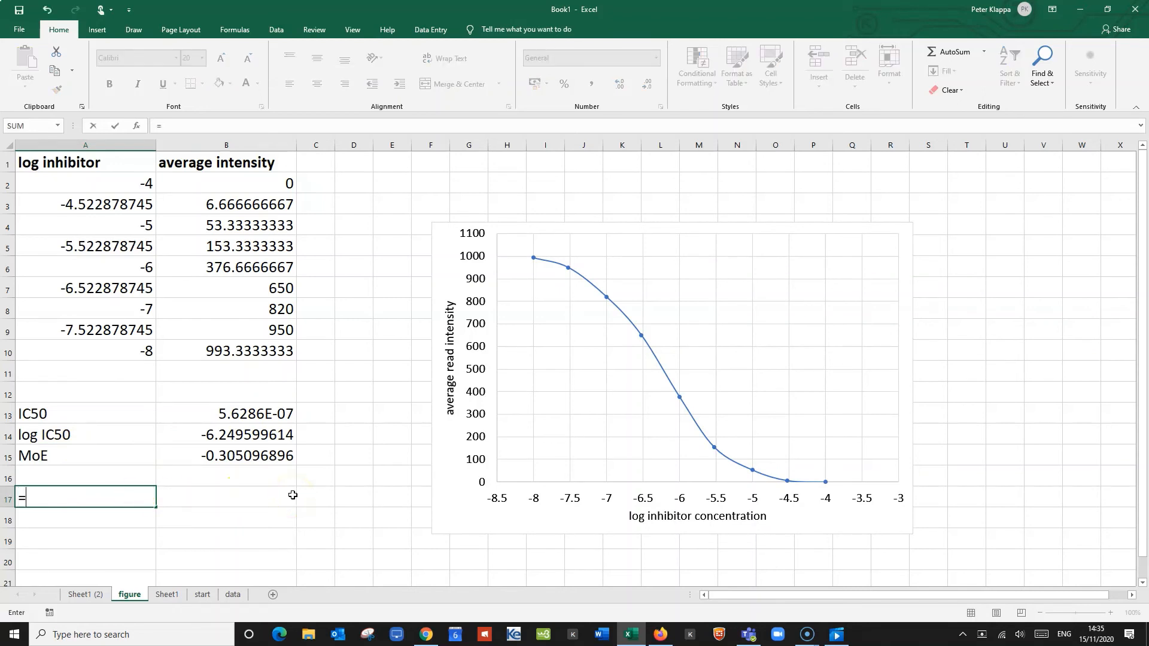
left_click(250, 435)
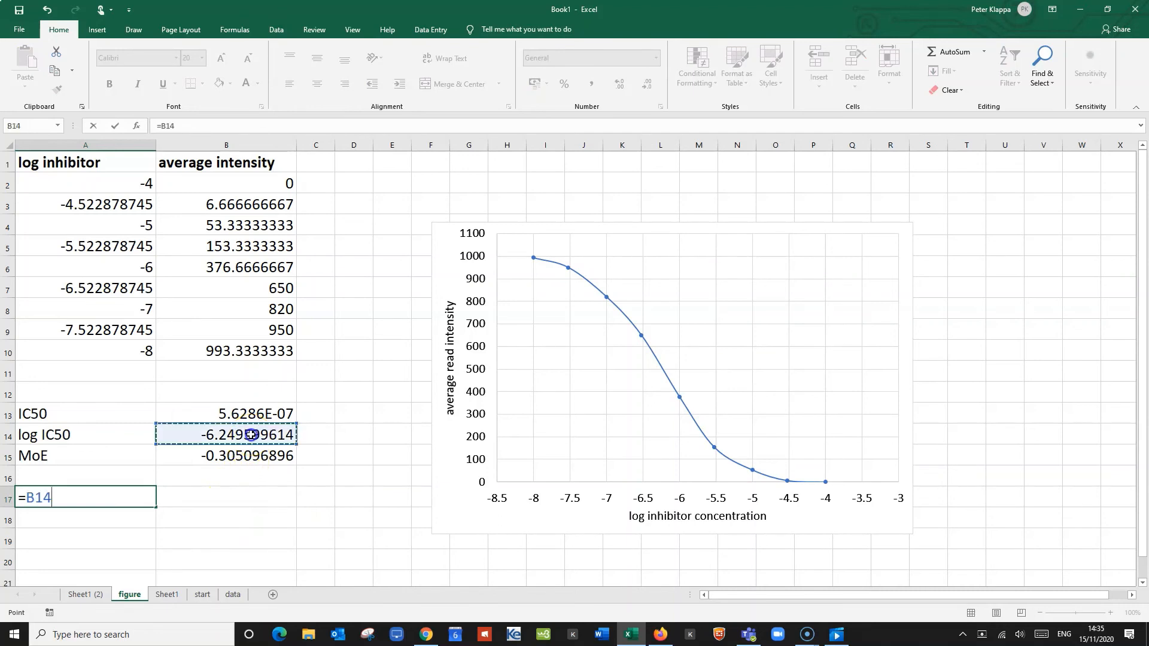
type("-")
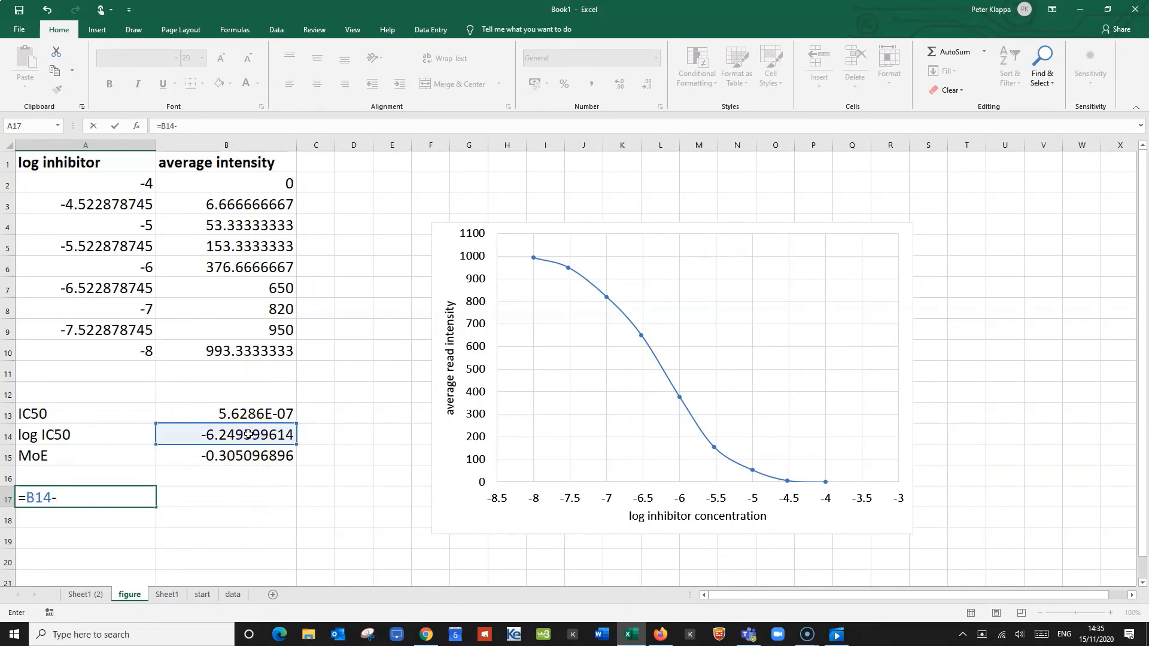
left_click(256, 455)
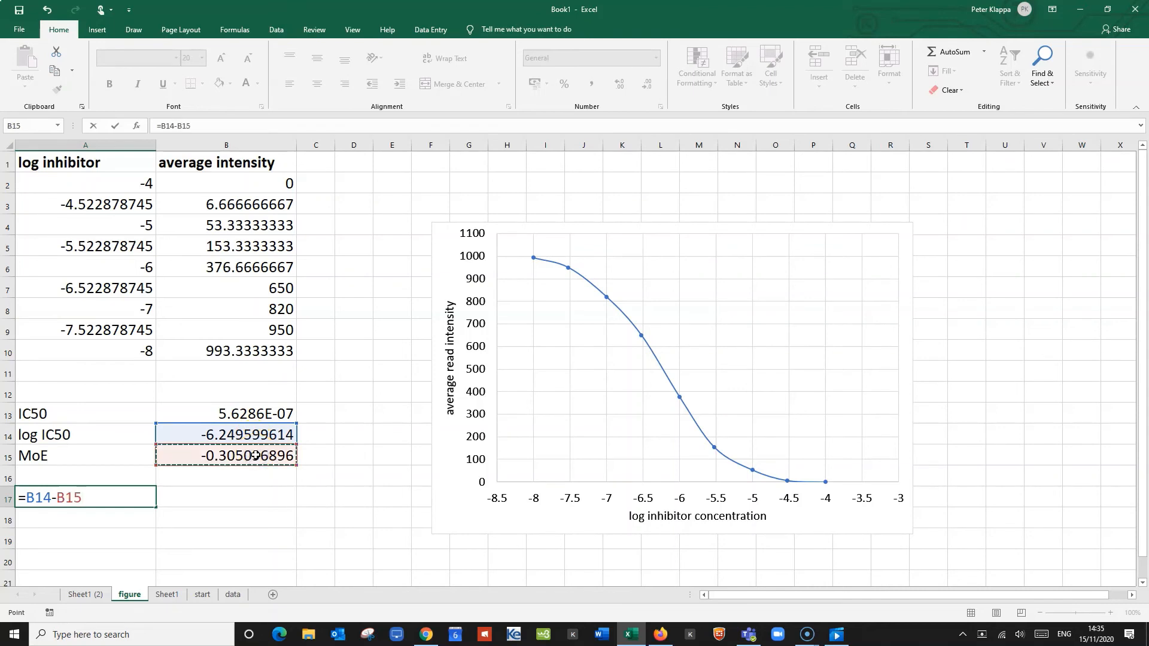
key("Return")
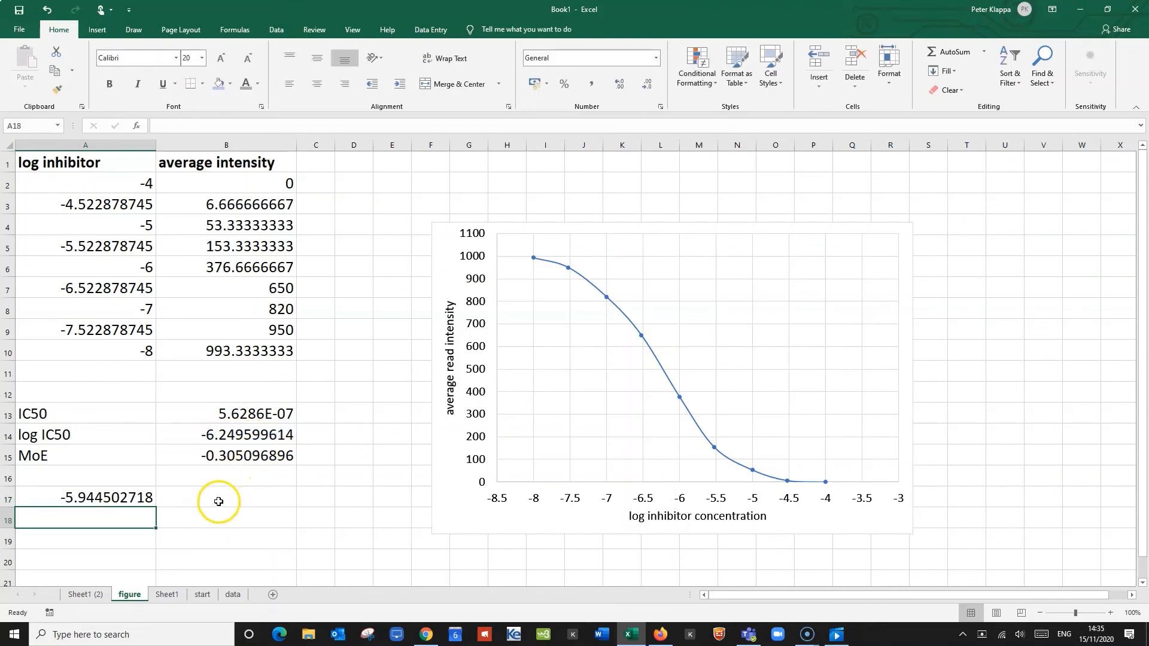
Step: Calculate the other limit of the log IC50 confidence interval in B17 by adding the MoE, =B14+B15
left_click(231, 491)
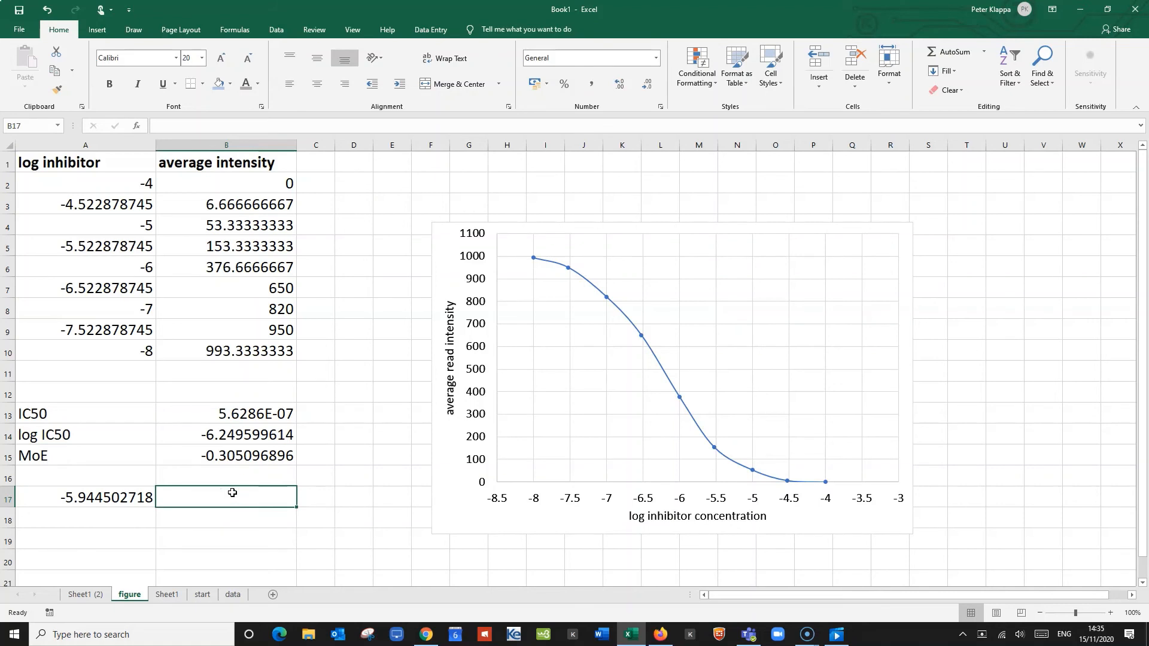
type("=")
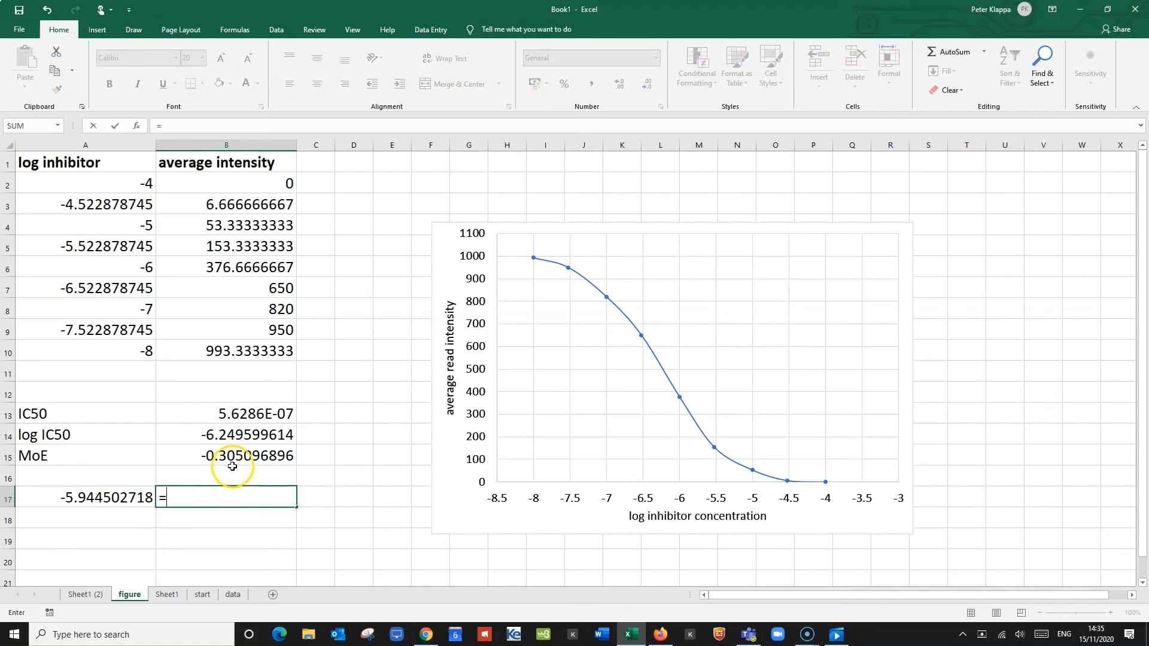
left_click(247, 436)
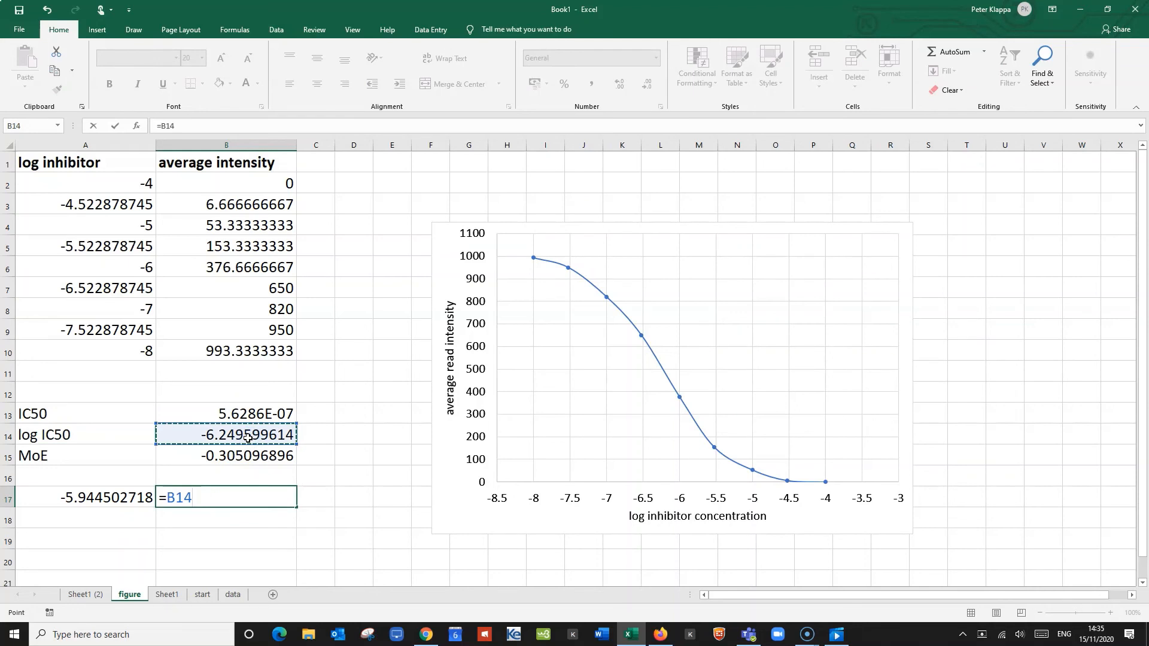
type("+")
left_click(254, 456)
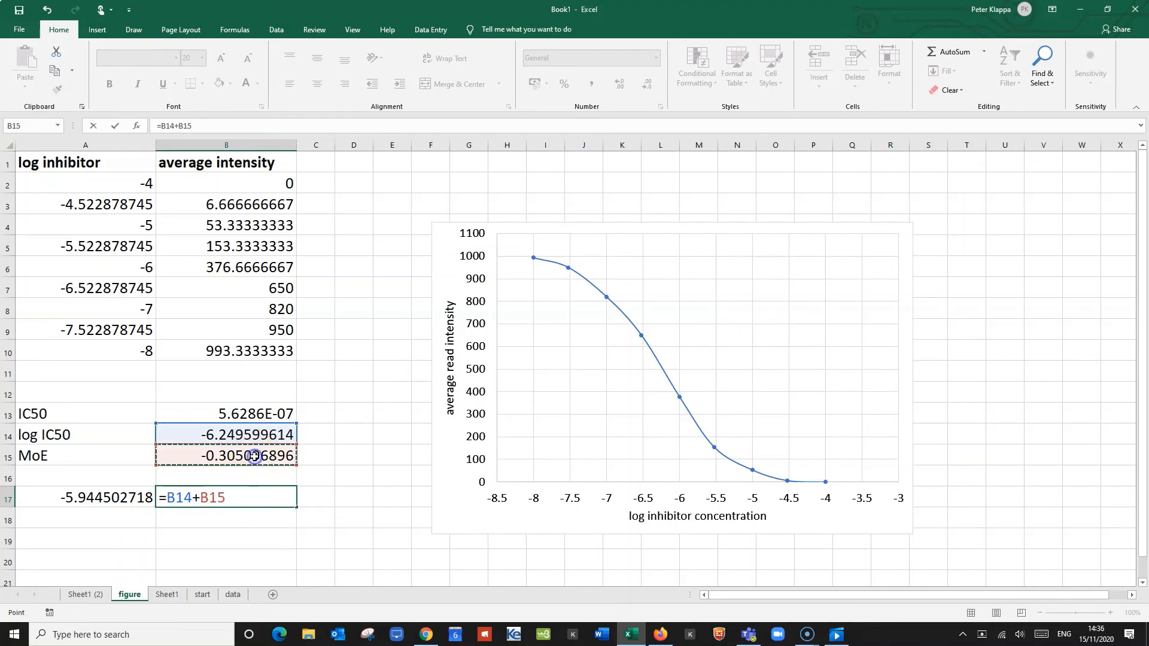
key("Return")
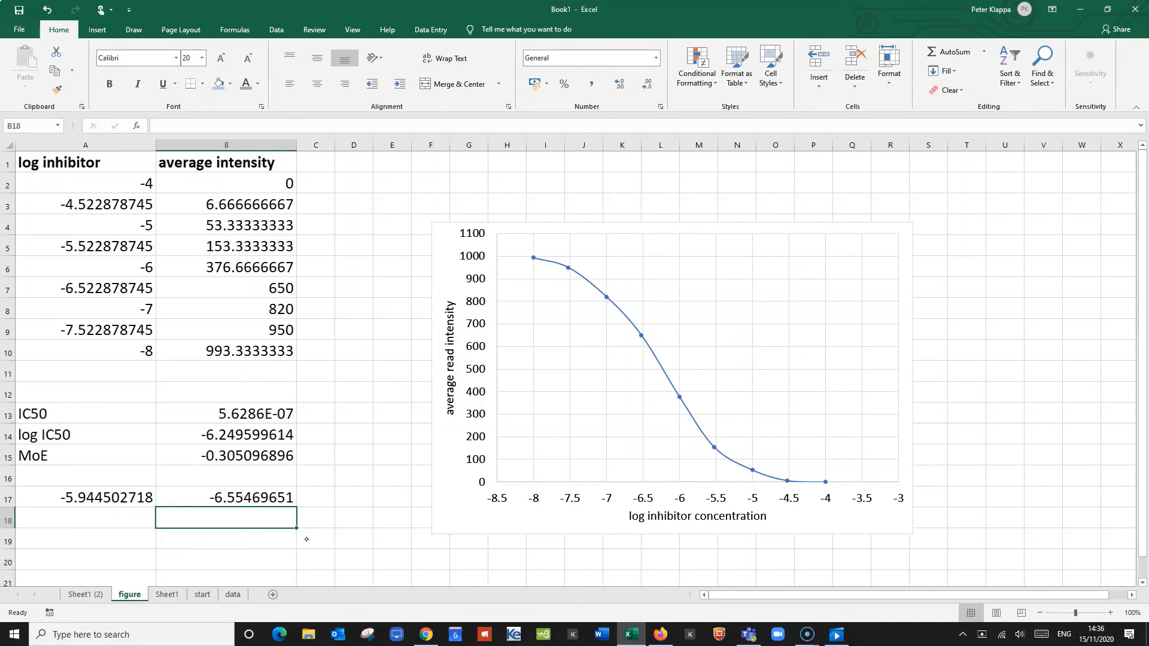
Step: Draw an ink bracket beneath cells A17 and B17 and handwrite "95% CI log IC50" under it
mouse_move(106, 506)
left_mouse_down()
mouse_move(106, 522)
mouse_move(192, 513)
mouse_move(259, 525)
mouse_move(259, 505)
left_mouse_up()
mouse_move(140, 542)
left_mouse_down()
mouse_move(143, 556)
mouse_move(172, 536)
mouse_move(176, 555)
mouse_move(270, 553)
mouse_move(274, 563)
mouse_move(306, 556)
mouse_move(310, 540)
mouse_move(310, 558)
mouse_move(344, 558)
left_mouse_up()
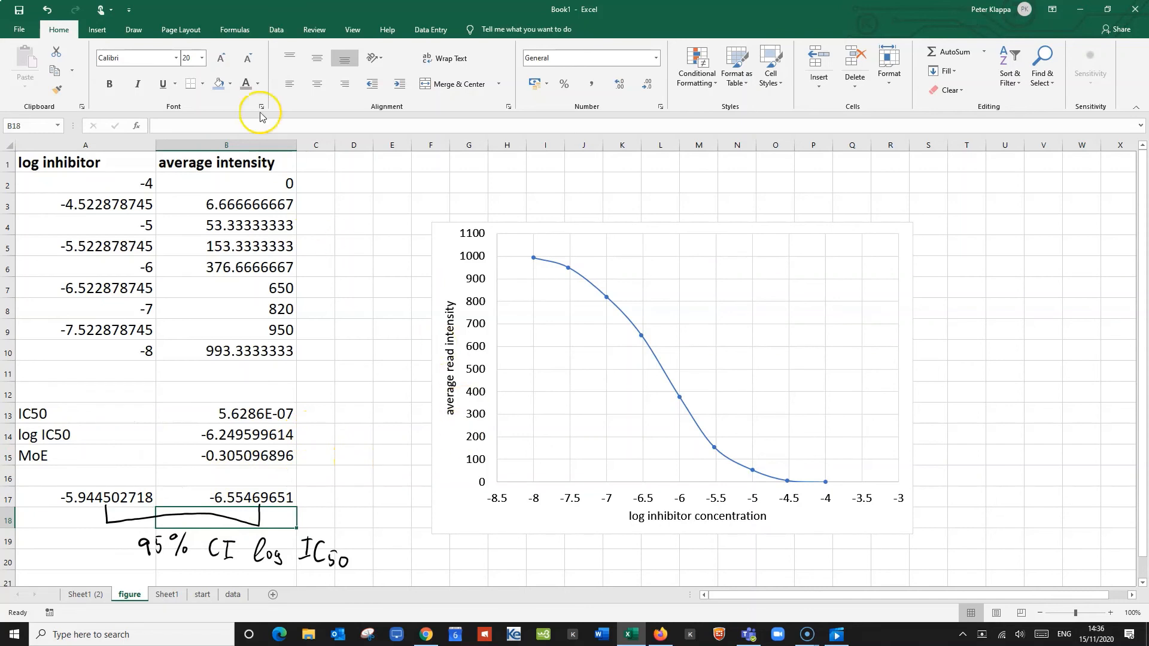
Step: Draw a horizontal straight line about 7.5 cm wide on the chart, from the vertical axis just below 500 to the curve
left_click(97, 31)
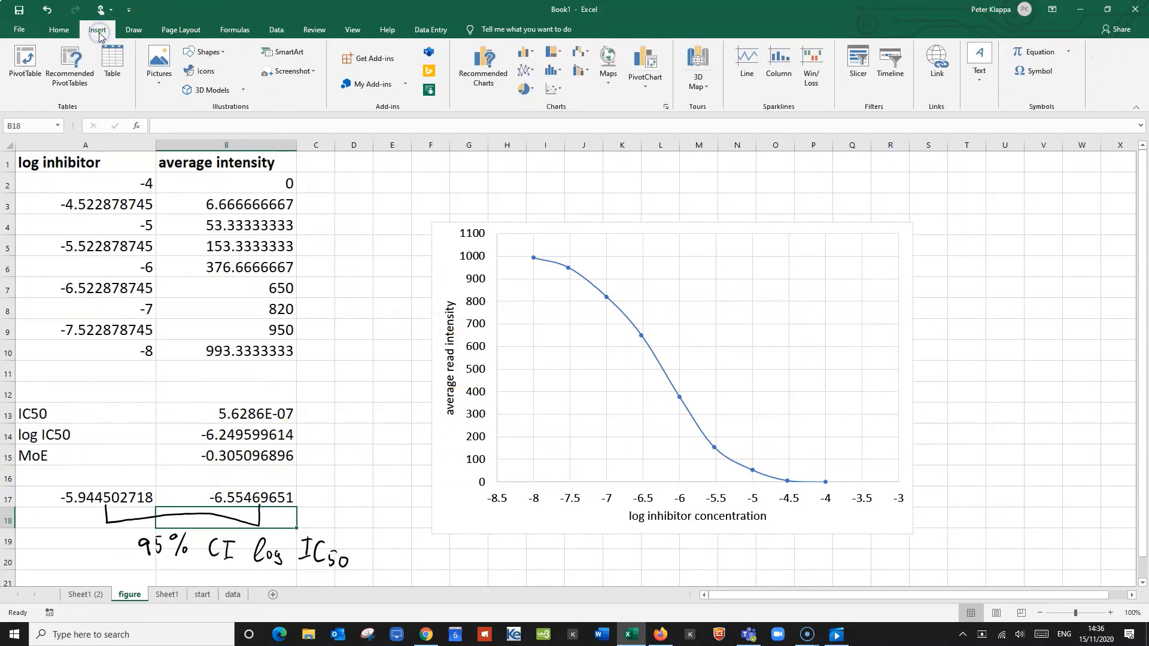
left_click(215, 58)
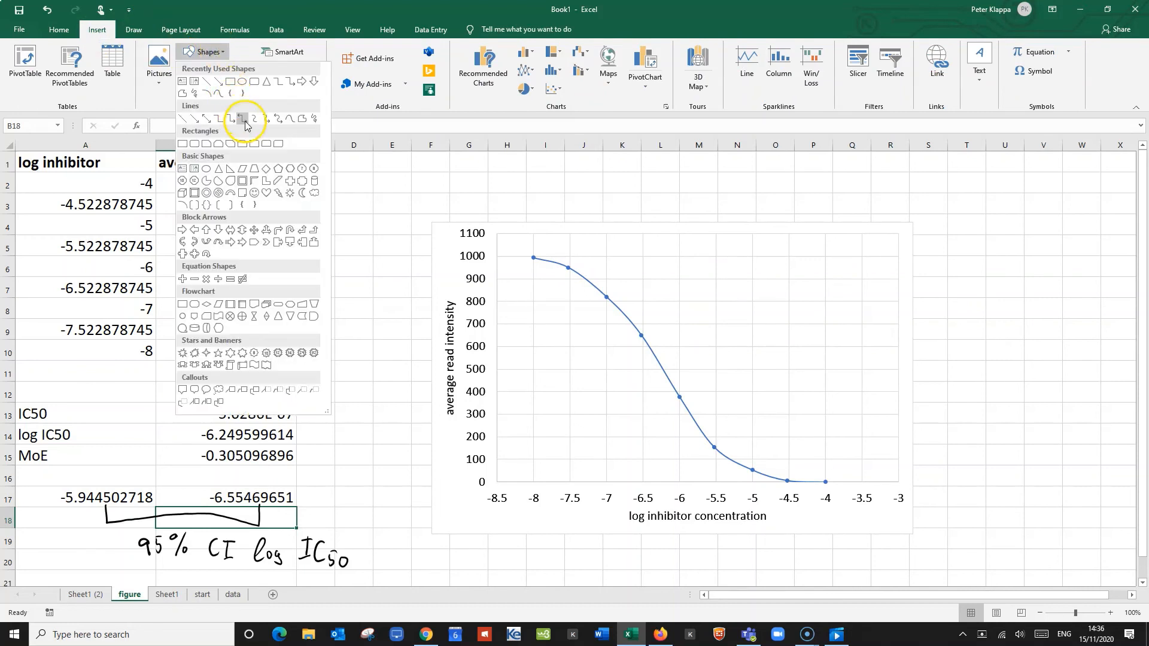
left_click(208, 82)
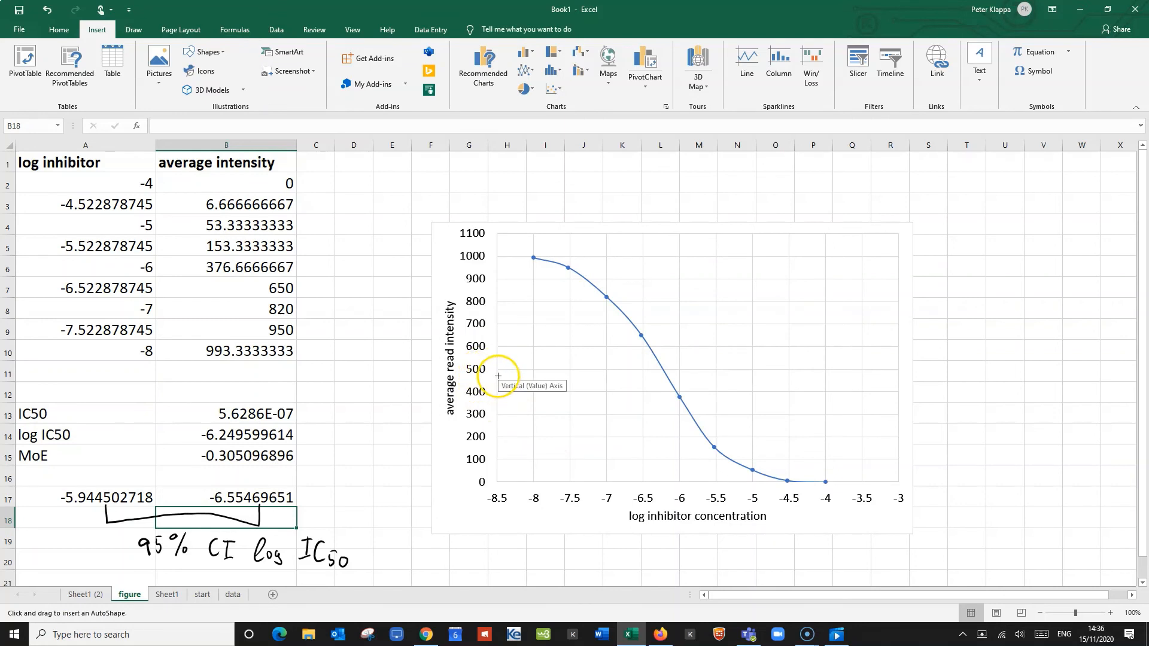
left_click_drag(498, 376, 668, 376)
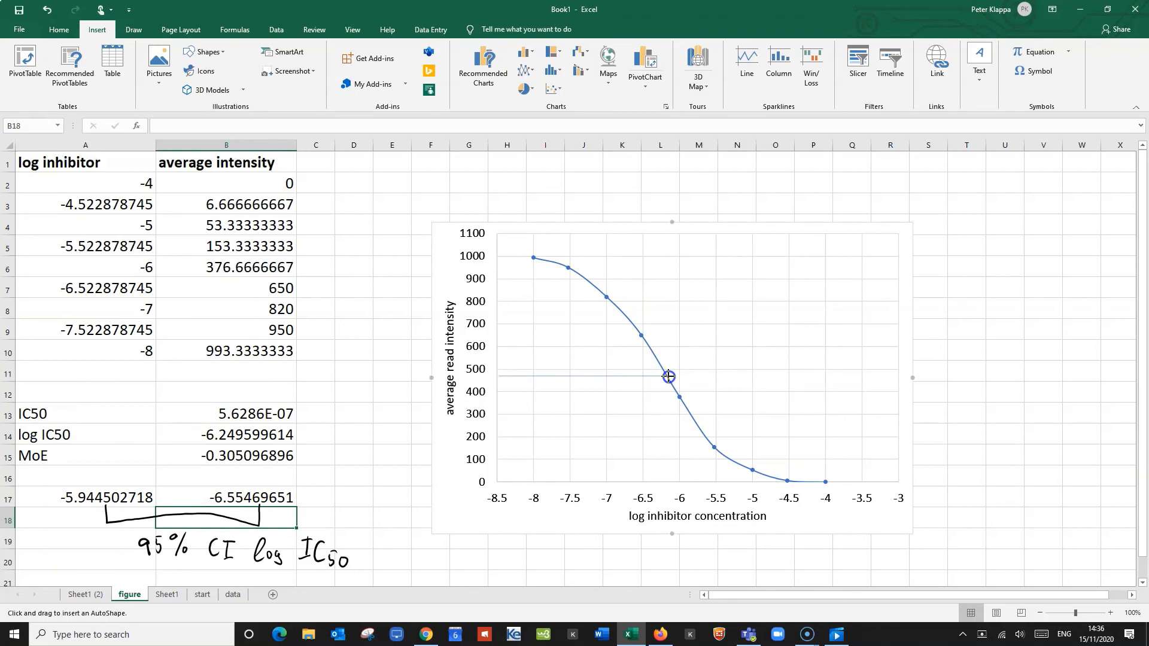
left_click_drag(668, 377, 668, 376)
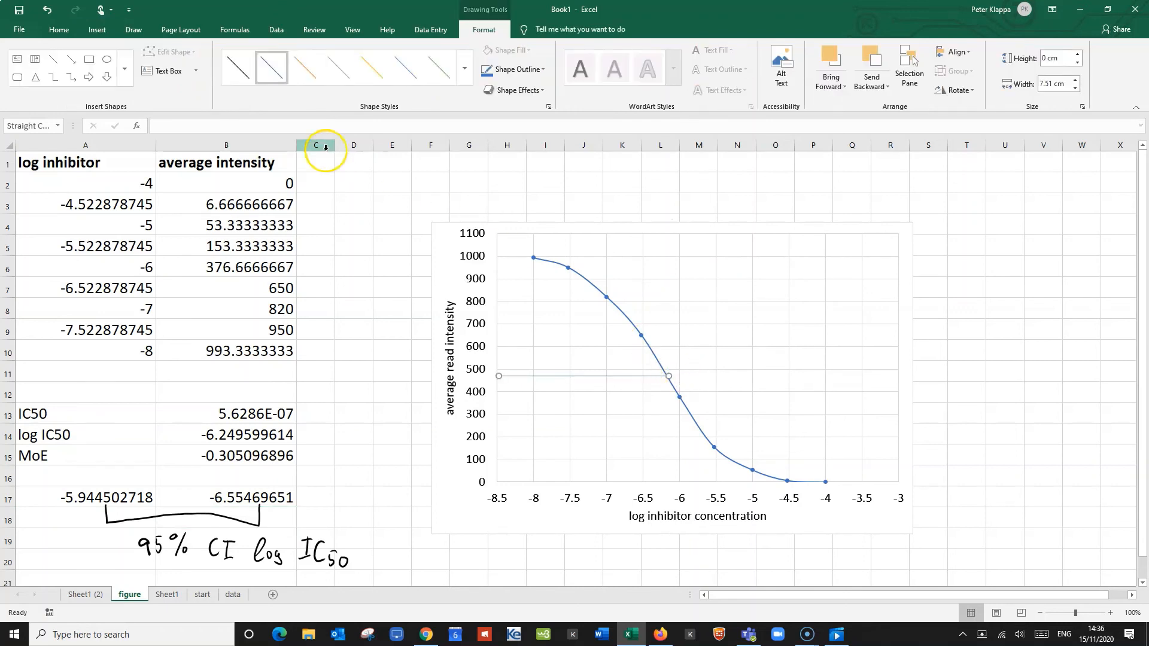
Step: Give the horizontal line on the chart a thicker outline weight
left_click(543, 69)
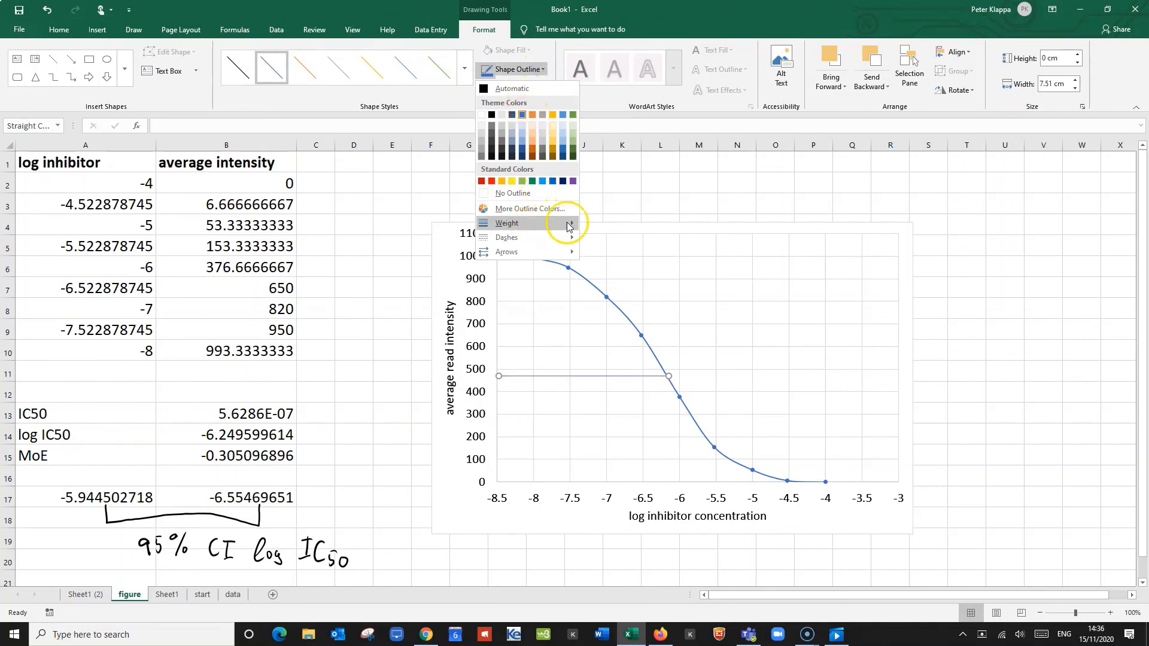
mouse_move(579, 229)
left_click(622, 303)
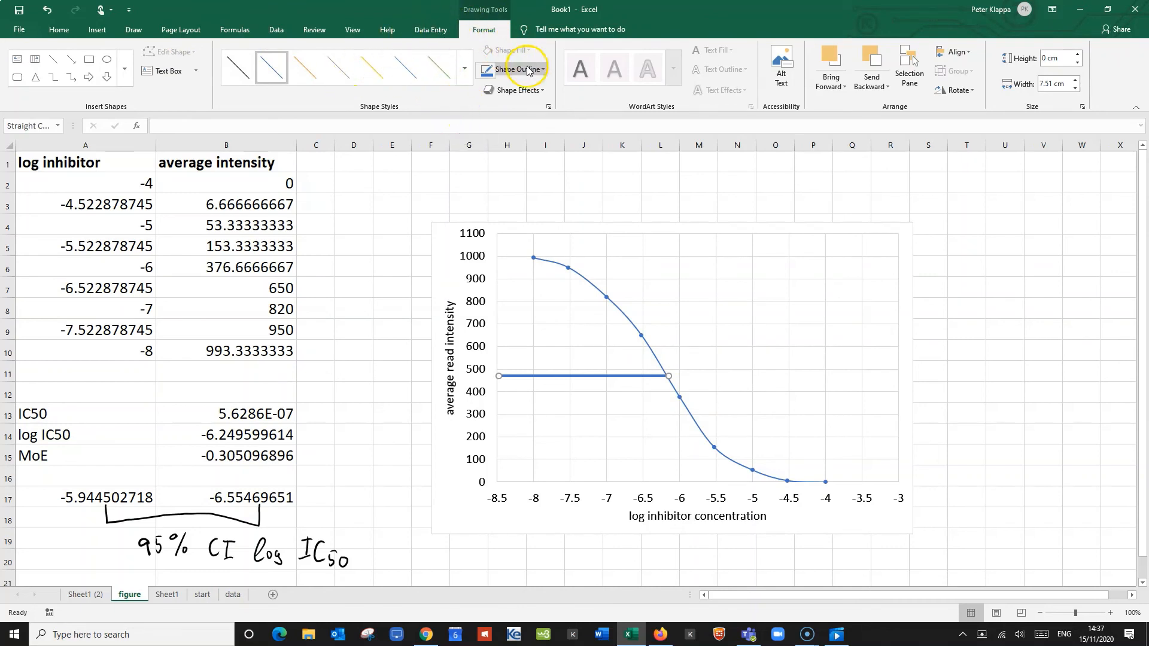
Step: Draw a vertical arrow about 4.6 cm long on the chart, from the horizontal line's end at the curve down to the x-axis
left_click(97, 29)
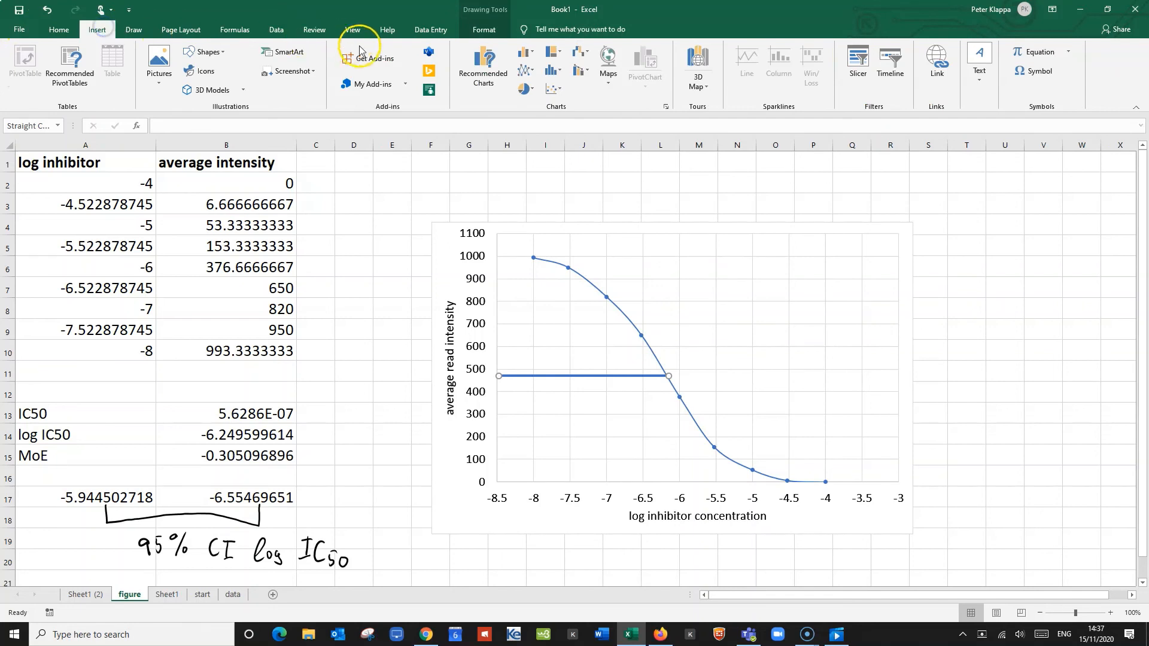
left_click(224, 53)
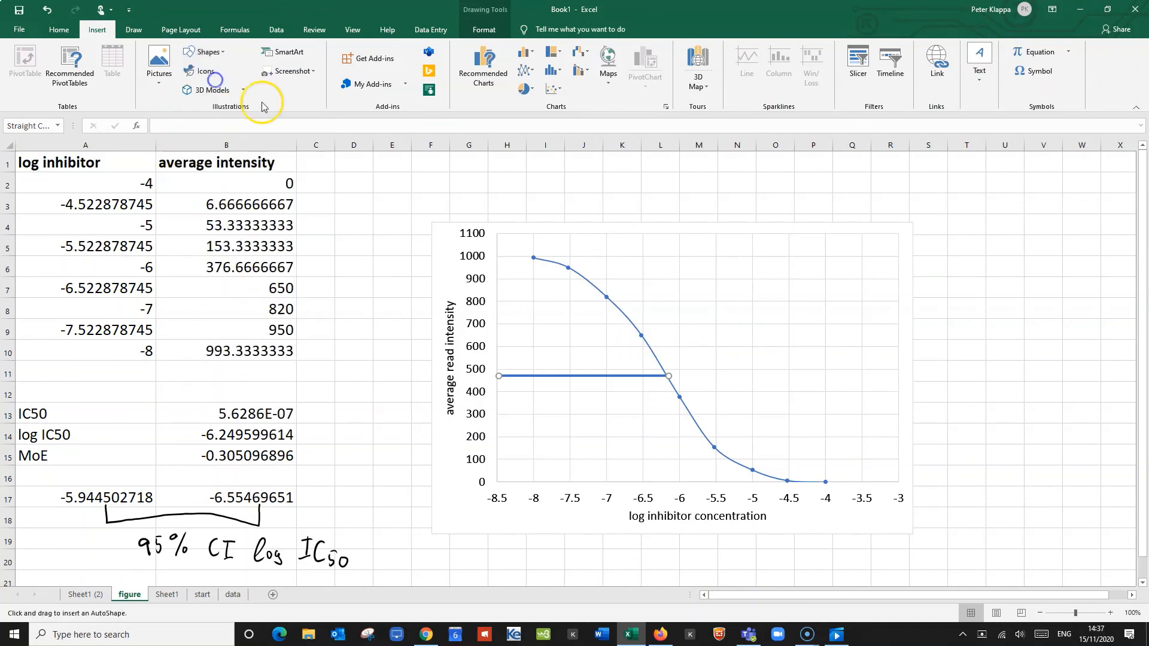
left_click(218, 81)
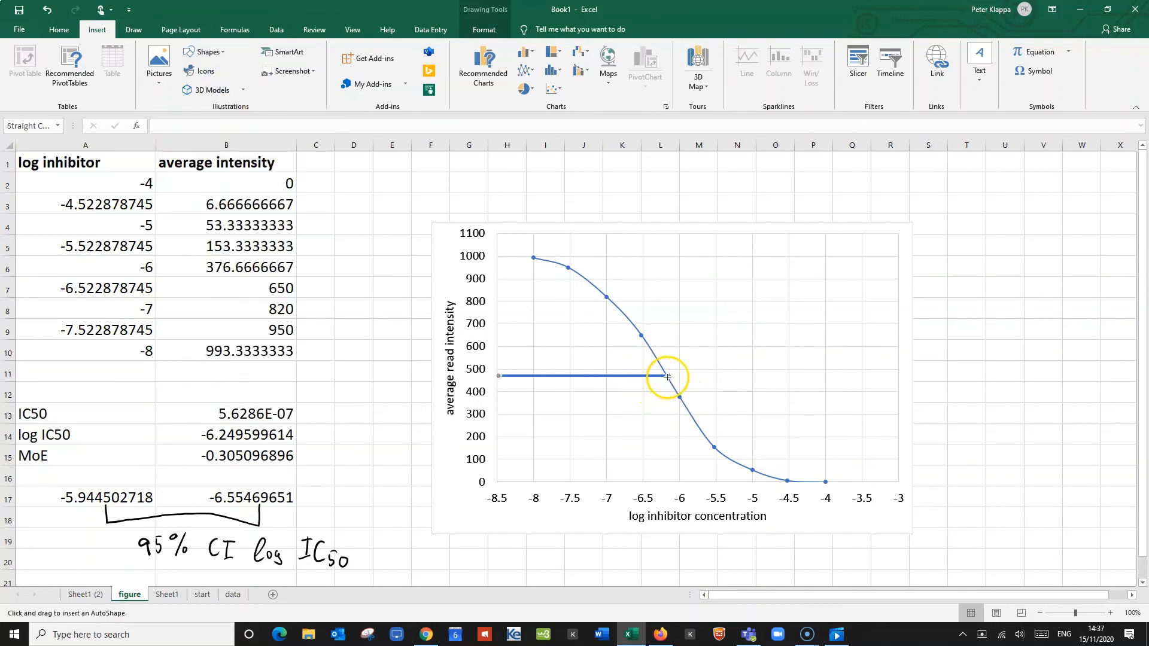
left_click_drag(668, 377, 668, 481)
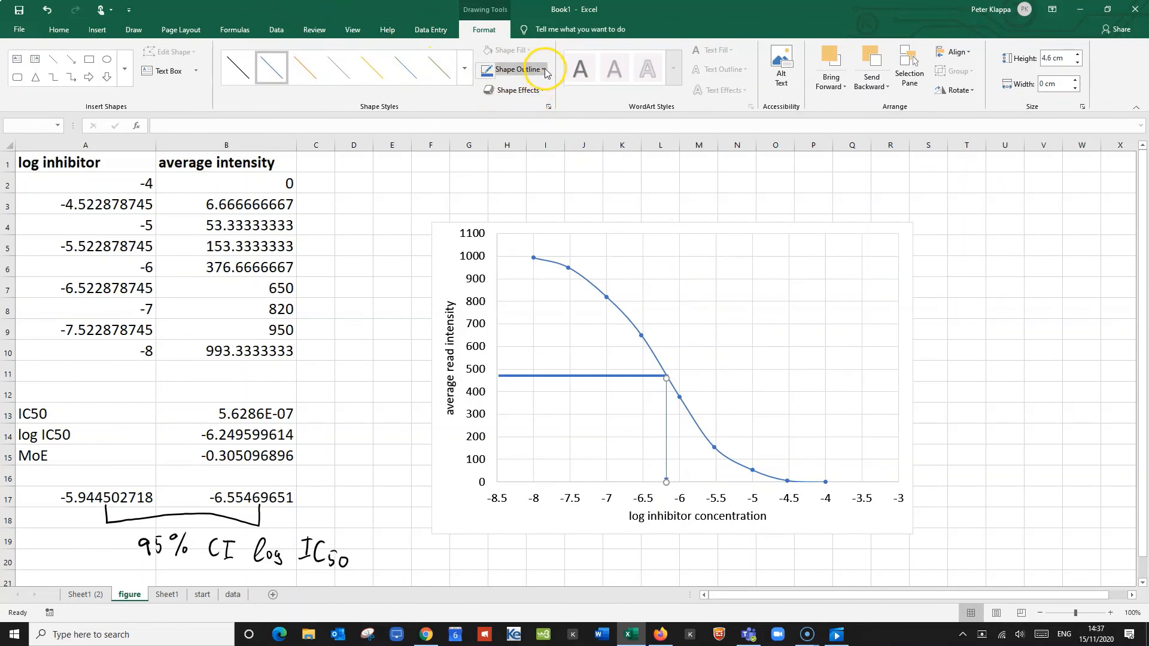
Step: Set the vertical arrow's outline weight to 2¼ pt
left_click(510, 69)
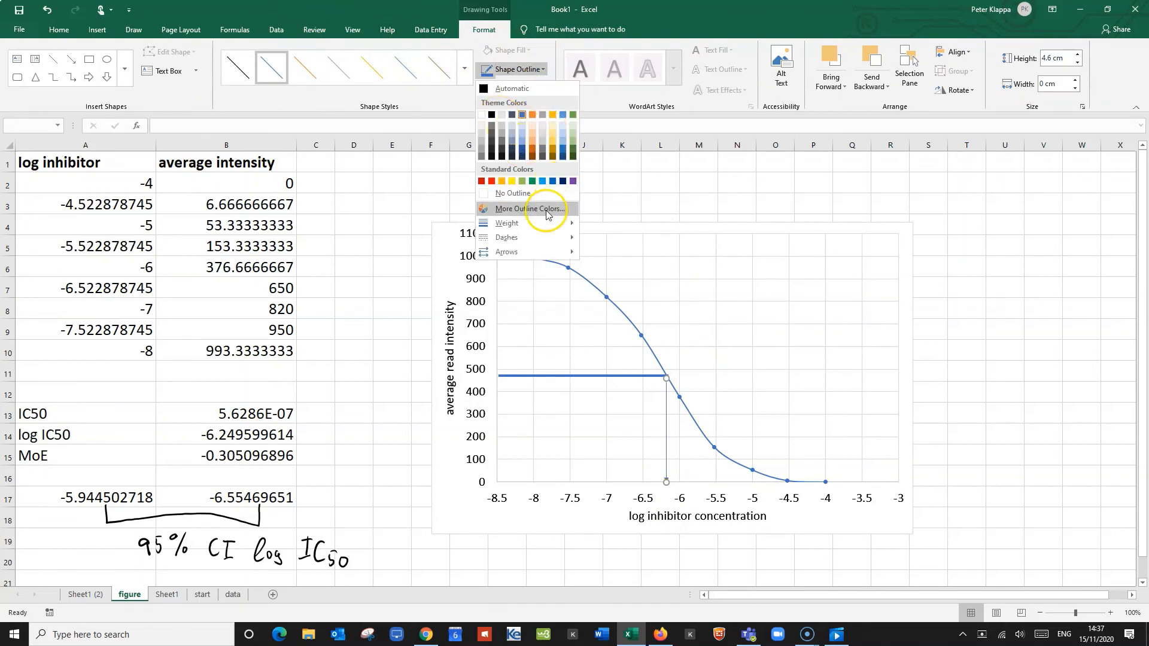
mouse_move(568, 225)
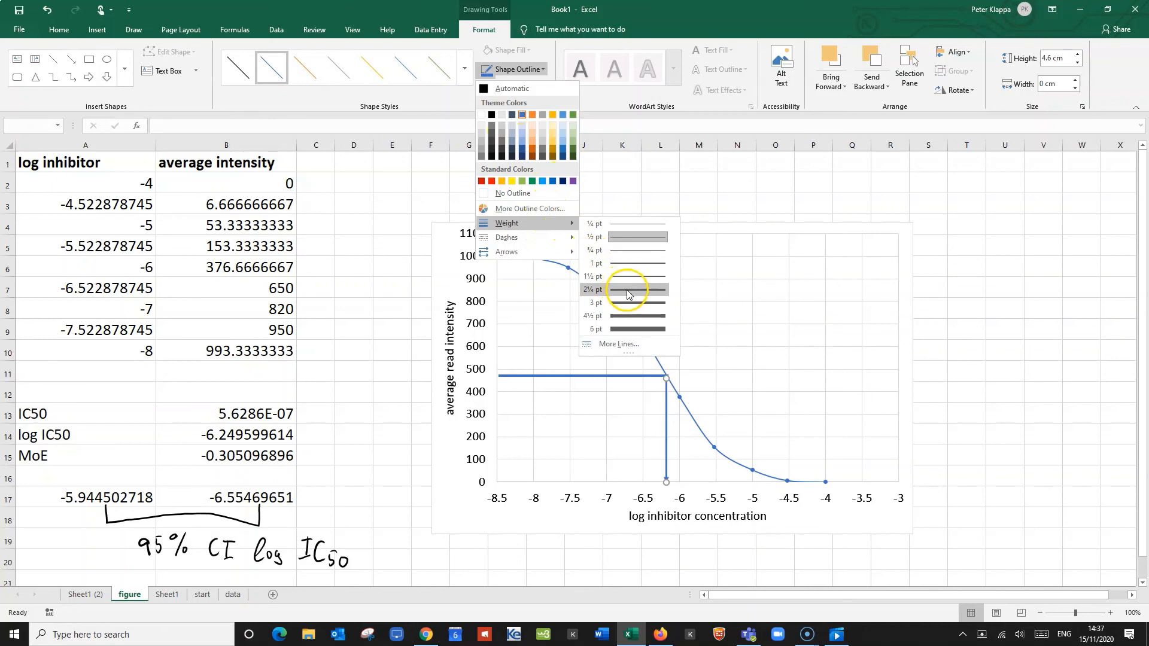
left_click(626, 290)
left_click(794, 305)
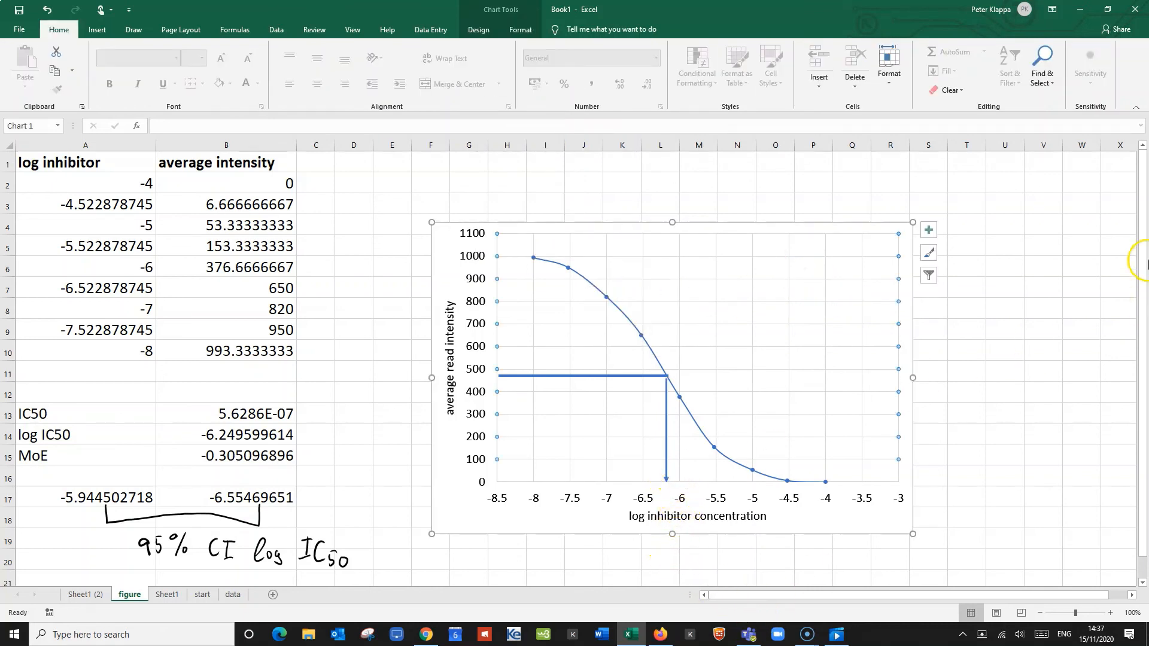
left_click(1010, 278)
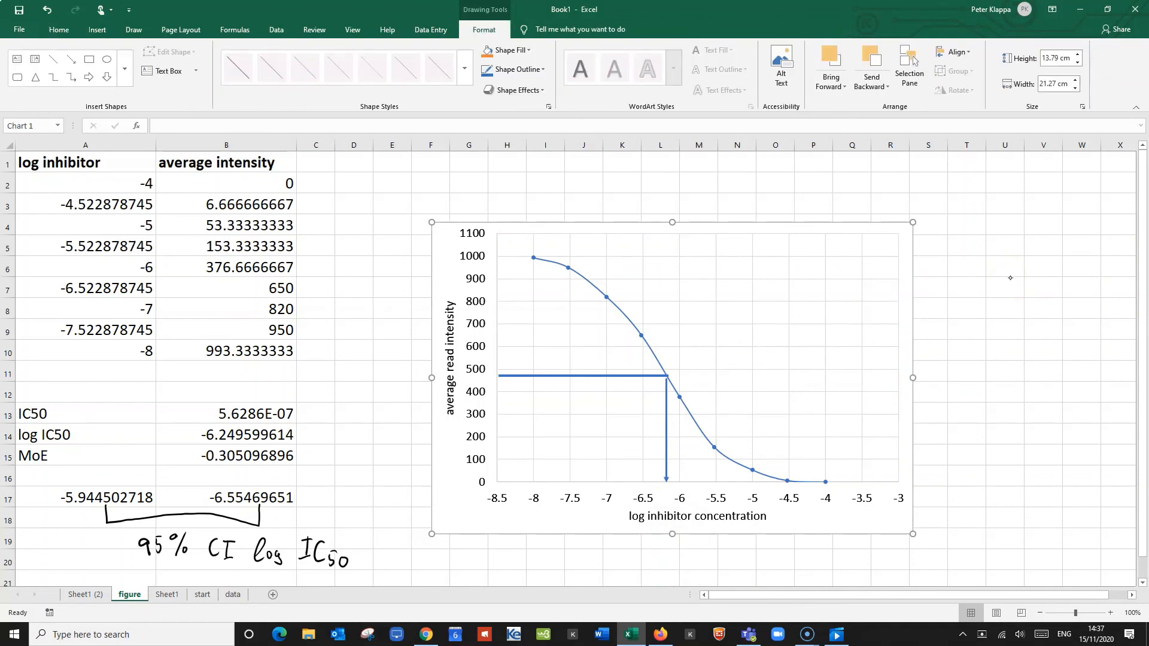
Step: Ink a short mark at the arrow's foot, handwrite "log IC50" beneath the x-axis title, and ink a matching mark beside B14
left_click_drag(667, 480, 667, 482)
mouse_move(649, 540)
left_mouse_down()
mouse_move(666, 540)
mouse_move(666, 553)
mouse_move(716, 542)
left_mouse_up()
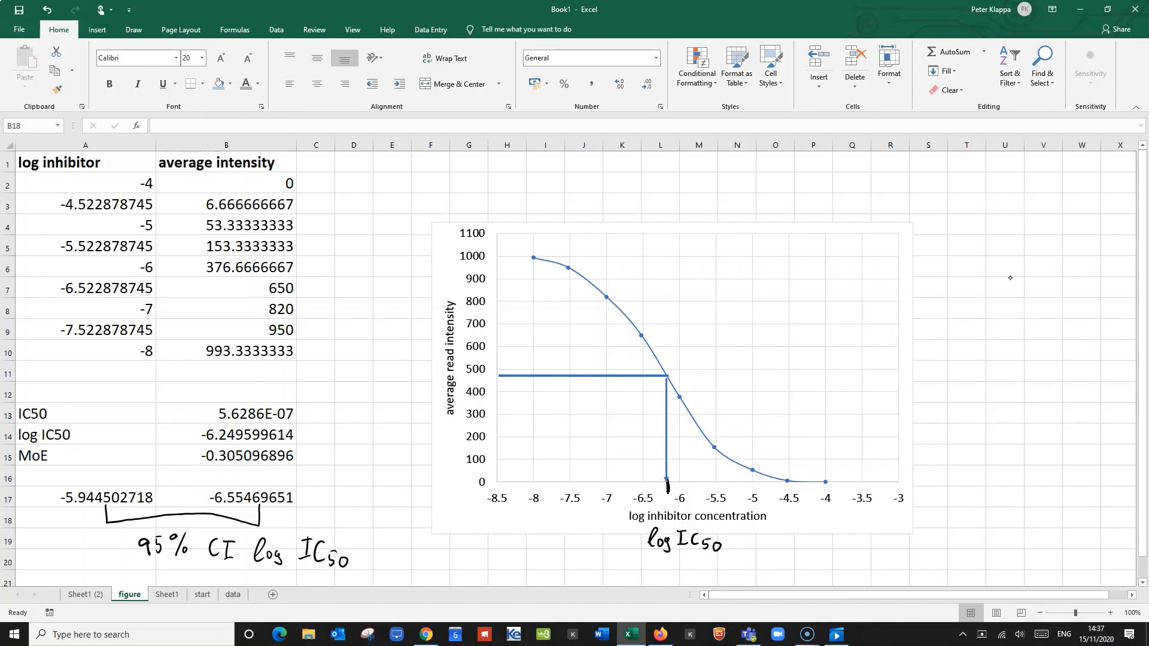
mouse_move(306, 434)
left_mouse_down()
mouse_move(306, 422)
mouse_move(306, 448)
left_mouse_up()
Step: Ink a bar with end ticks on the x-axis from about -6.5 to -5.9 and handwrite "95% CI log IC50" above it
left_click_drag(686, 476, 686, 487)
left_click_drag(641, 477, 641, 488)
left_click_drag(645, 483, 684, 483)
mouse_move(615, 437)
left_mouse_down()
mouse_move(618, 449)
mouse_move(632, 433)
mouse_move(636, 450)
mouse_move(662, 450)
left_mouse_up()
mouse_move(668, 436)
left_mouse_down()
mouse_move(667, 450)
mouse_move(721, 447)
mouse_move(713, 462)
mouse_move(764, 449)
left_mouse_up()
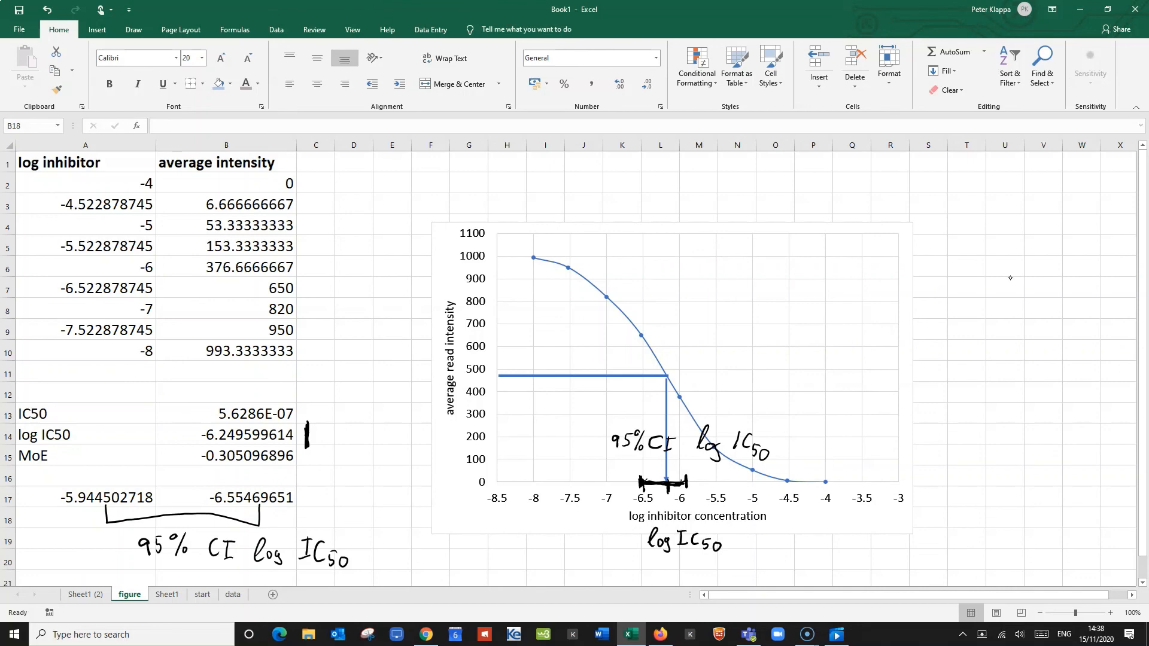
Step: Handwrite "10^" with arrows to A17 and B17, underline "log" beneath the chart, and handwrite "p log IC50" below the chart
scroll(996, 288, "down", 2)
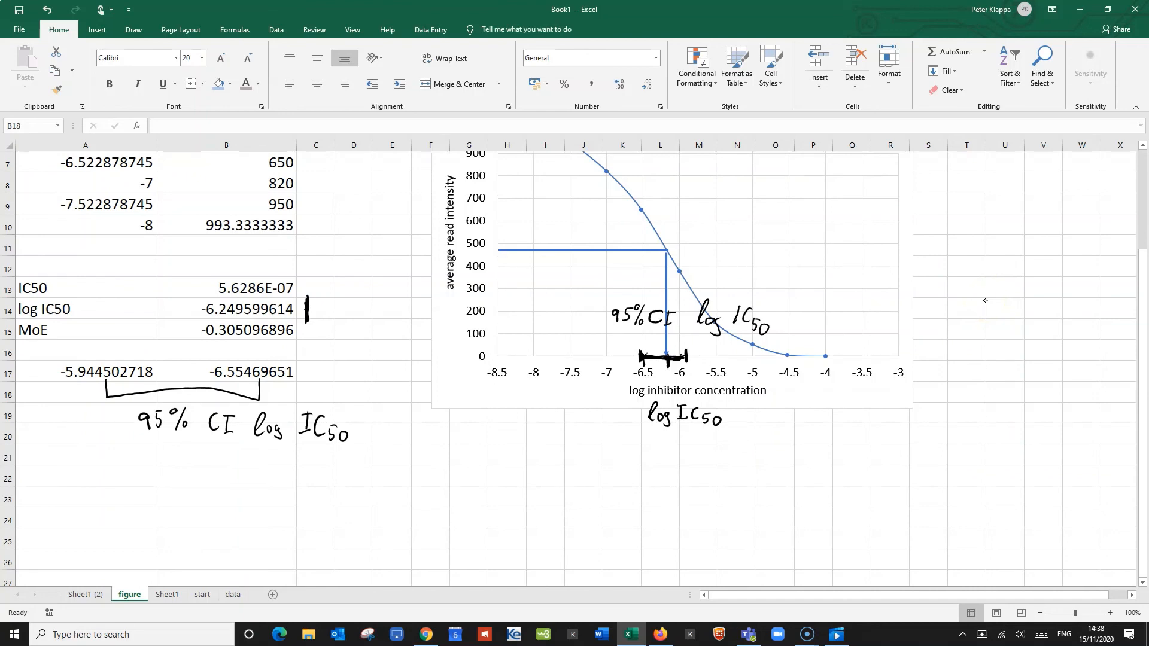
mouse_move(66, 443)
left_mouse_down()
mouse_move(65, 466)
mouse_move(92, 444)
mouse_move(101, 398)
mouse_move(194, 378)
left_mouse_up()
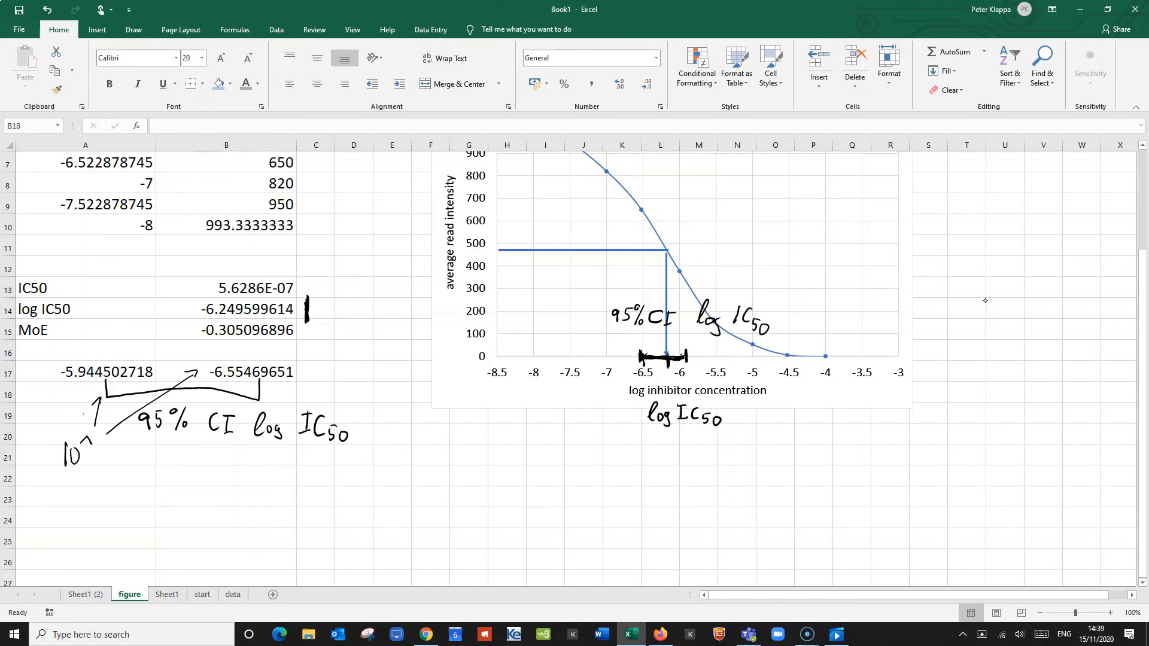
mouse_move(644, 440)
left_mouse_down()
mouse_move(679, 439)
mouse_move(644, 440)
left_mouse_up()
mouse_move(441, 461)
left_mouse_down()
mouse_move(440, 490)
mouse_move(470, 446)
mouse_move(475, 480)
mouse_move(526, 467)
left_mouse_up()
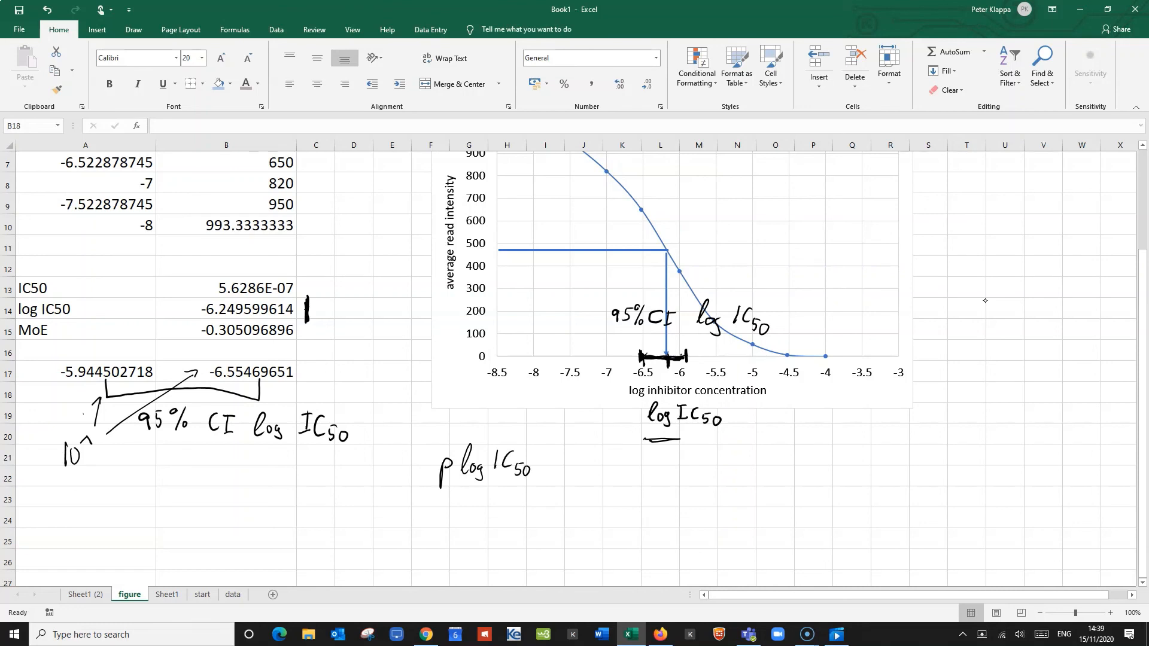